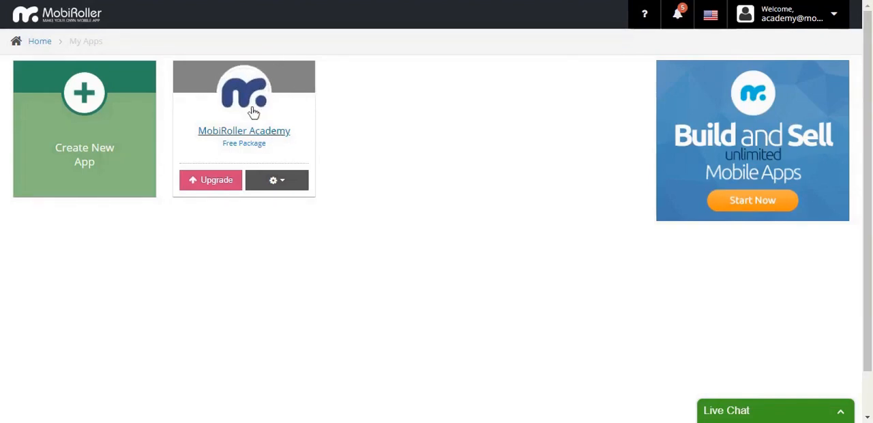
- Open the content page of the MobiRoller Academy app and add a Website module to it
{"action": "left_click", "coordinate": [272, 100]}
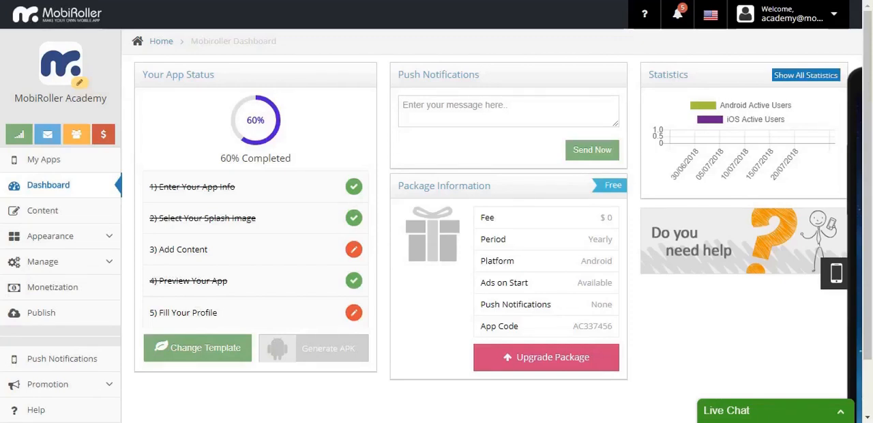
{"action": "left_click", "coordinate": [36, 216]}
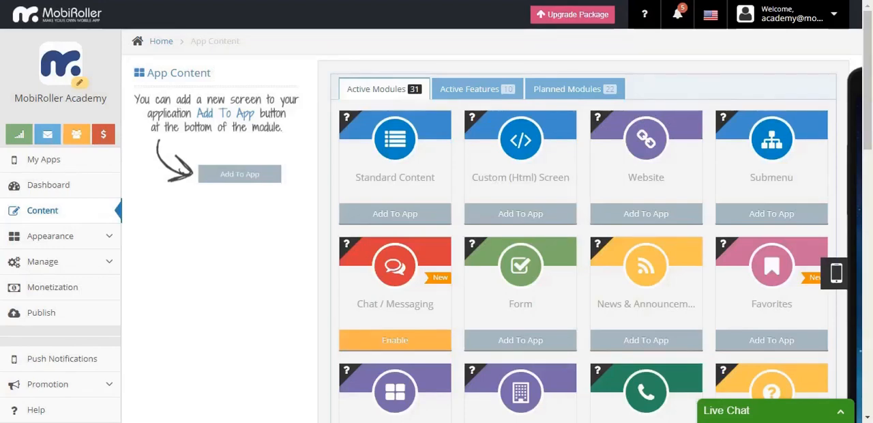
{"action": "scroll", "coordinate": [566, 177], "scroll_direction": "down", "scroll_amount": 2}
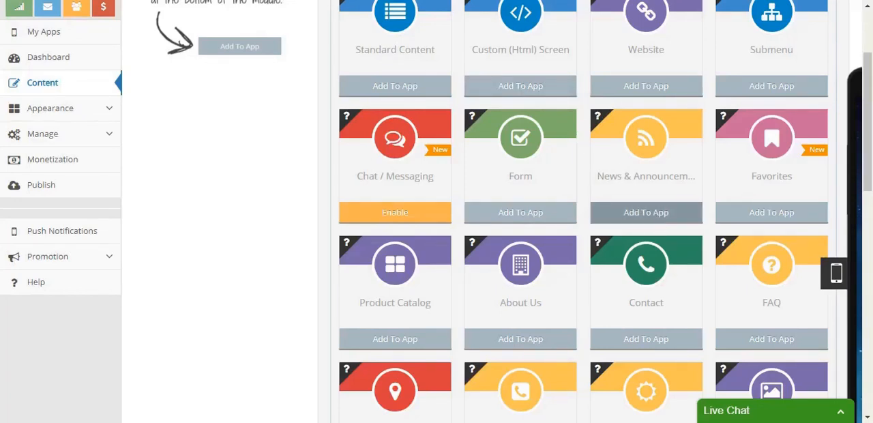
{"action": "scroll", "coordinate": [714, 219], "scroll_direction": "up", "scroll_amount": 2}
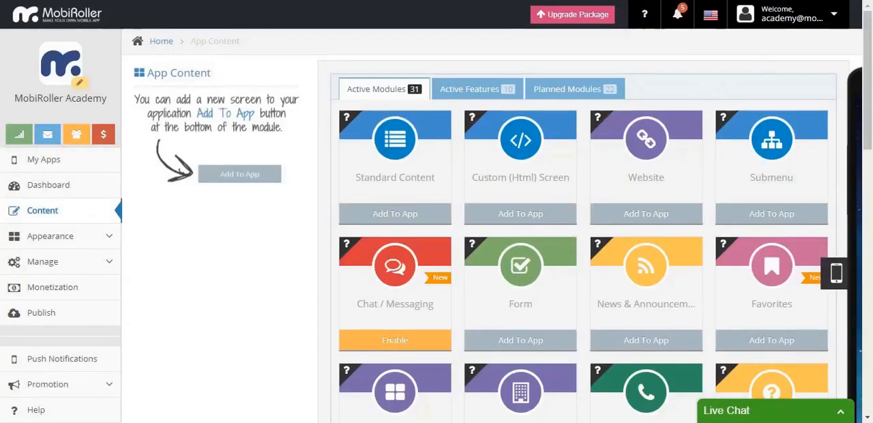
{"action": "left_click", "coordinate": [681, 213]}
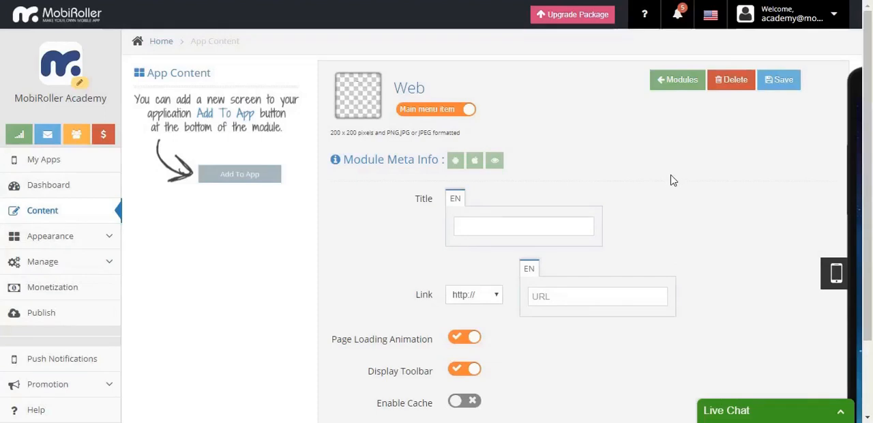
- Title the new web screen "How to add a website"
{"action": "scroll", "coordinate": [544, 176], "scroll_direction": "down", "scroll_amount": 1}
{"action": "scroll", "coordinate": [544, 180], "scroll_direction": "down", "scroll_amount": 1}
{"action": "left_click", "coordinate": [510, 162]}
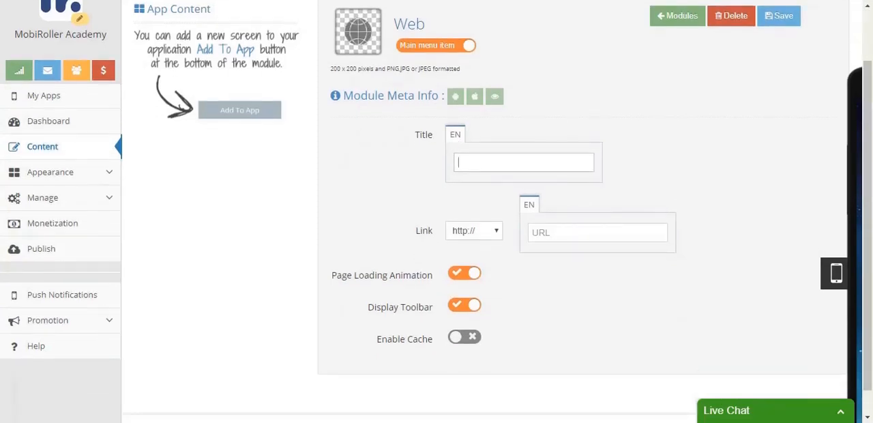
{"action": "type", "text": "How to a"}
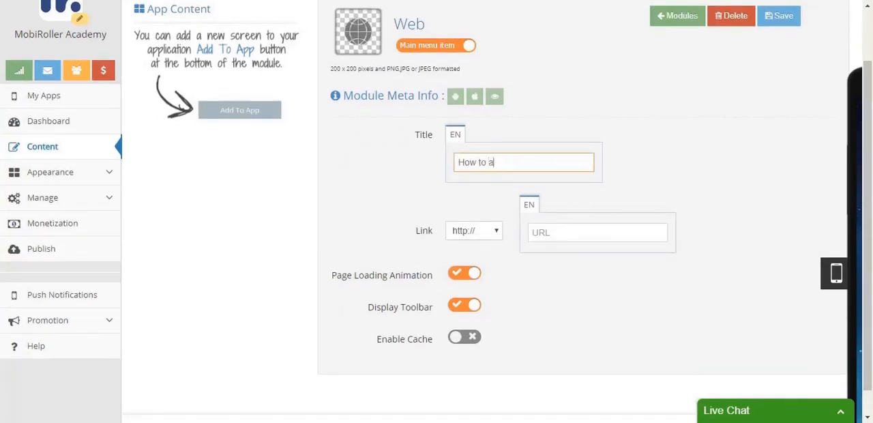
{"action": "type", "text": "dd a webist"}
{"action": "key", "text": "Tab"}
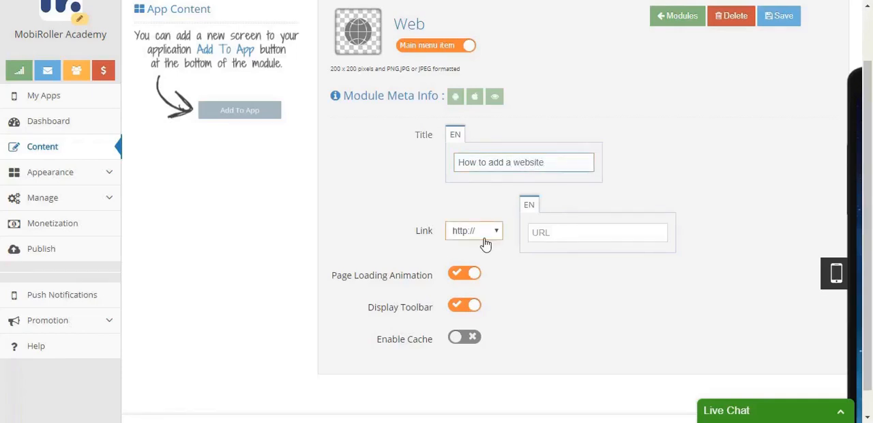
{"action": "key", "text": "Down"}
{"action": "key", "text": "Tab"}
{"action": "type", "text": "w"}
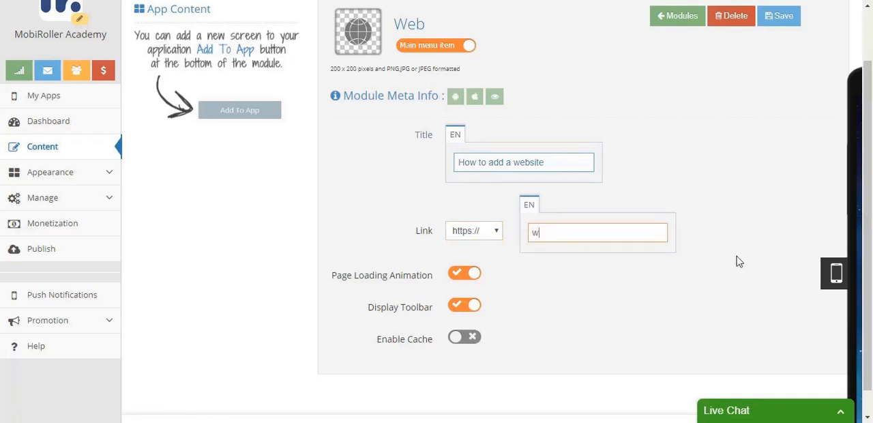
{"action": "type", "text": "ww.academy.mobirol"}
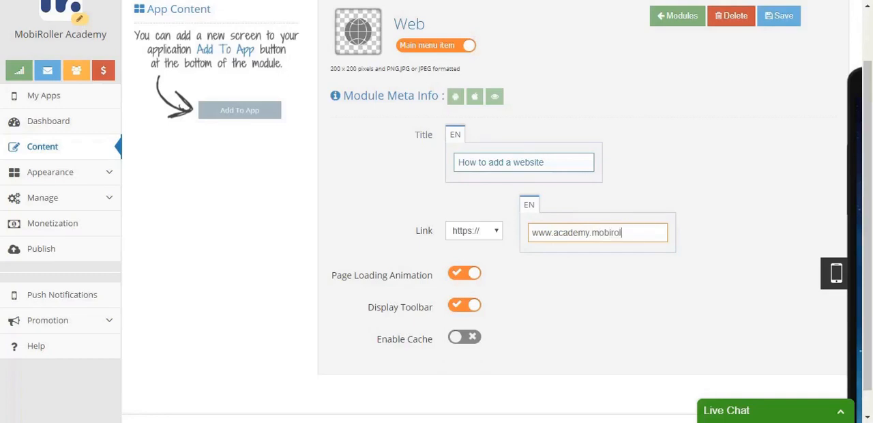
{"action": "type", "text": "ler.com"}
{"action": "left_click", "coordinate": [788, 23]}
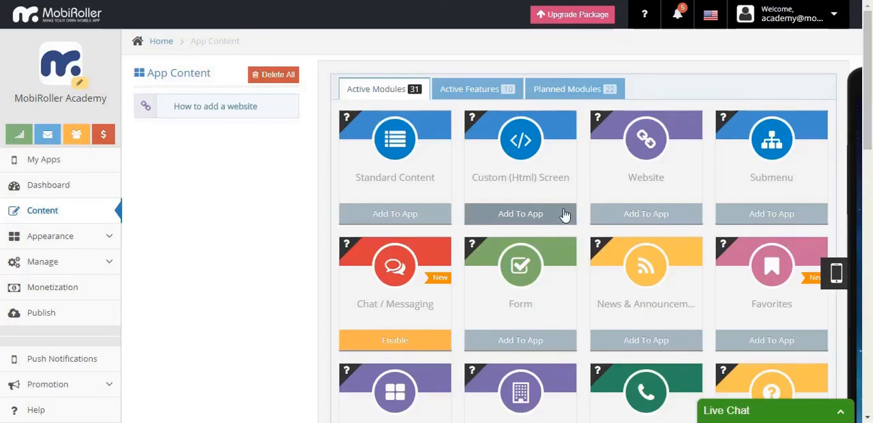
- Add a Custom (Html) Screen module to the app and title it "Testing the Custom Screen!!!"
{"action": "left_click", "coordinate": [565, 215]}
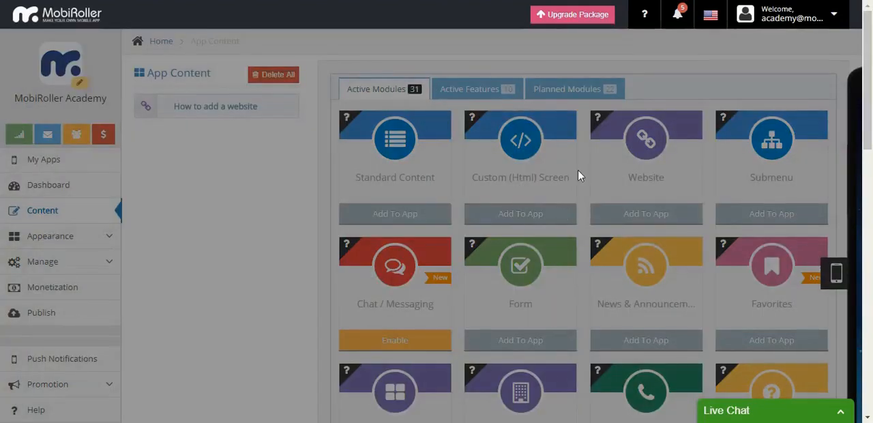
{"action": "scroll", "coordinate": [704, 136], "scroll_direction": "down", "scroll_amount": 1}
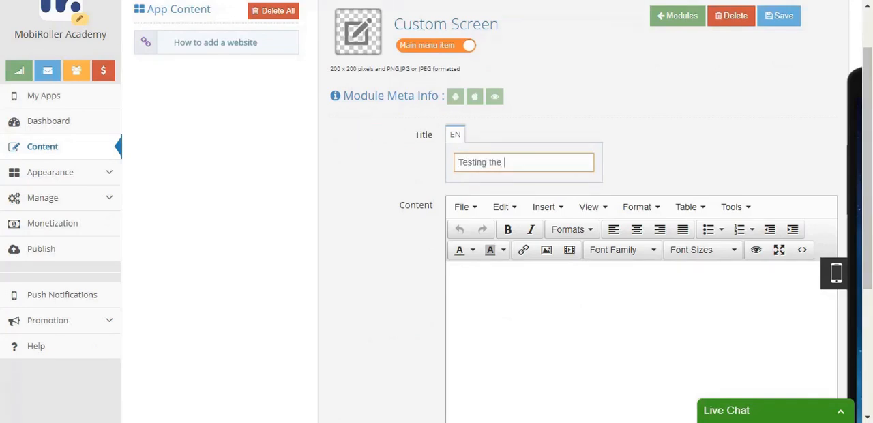
{"action": "key", "text": "BackSpace"}
{"action": "type", "text": "ustom Screen!!!"}
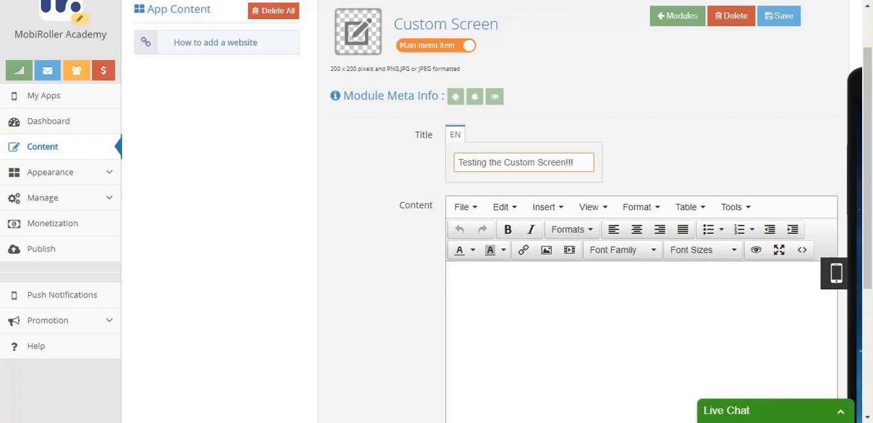
- Replace the custom screen's HTML source code with the copied sample web page markup and accept it
{"action": "left_click", "coordinate": [728, 313]}
{"action": "scroll", "coordinate": [728, 313], "scroll_direction": "down", "scroll_amount": 1}
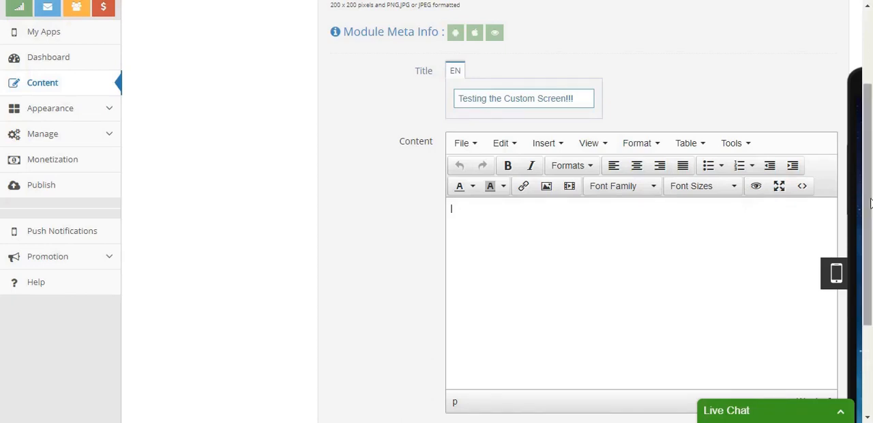
{"action": "scroll", "coordinate": [365, 262], "scroll_direction": "up", "scroll_amount": 2}
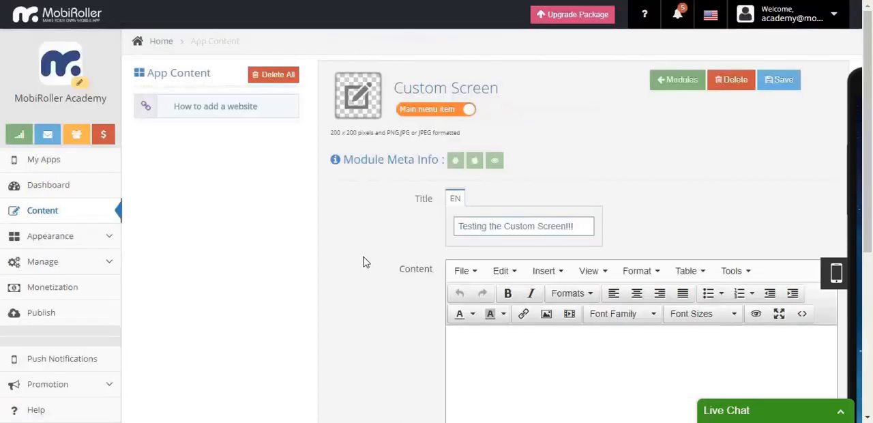
{"action": "scroll", "coordinate": [362, 259], "scroll_direction": "down", "scroll_amount": 2}
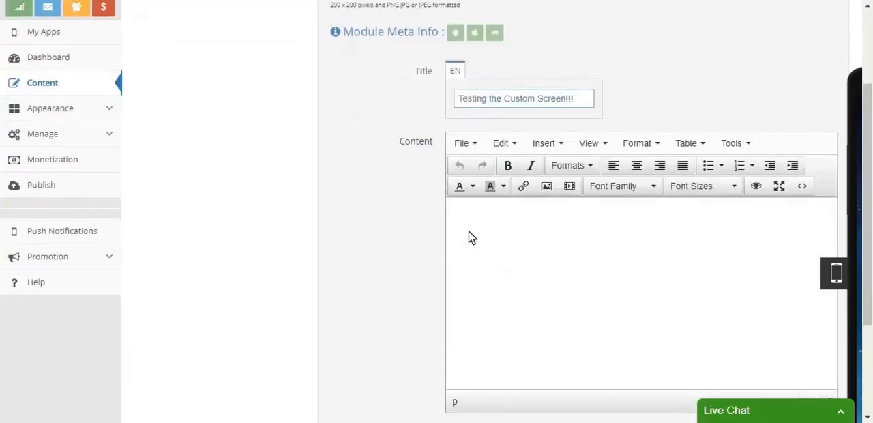
{"action": "left_click", "coordinate": [471, 237]}
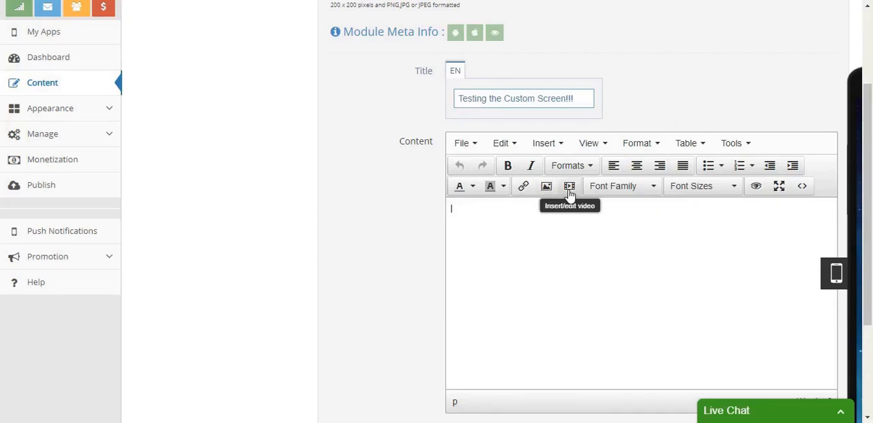
{"action": "left_click", "coordinate": [806, 187]}
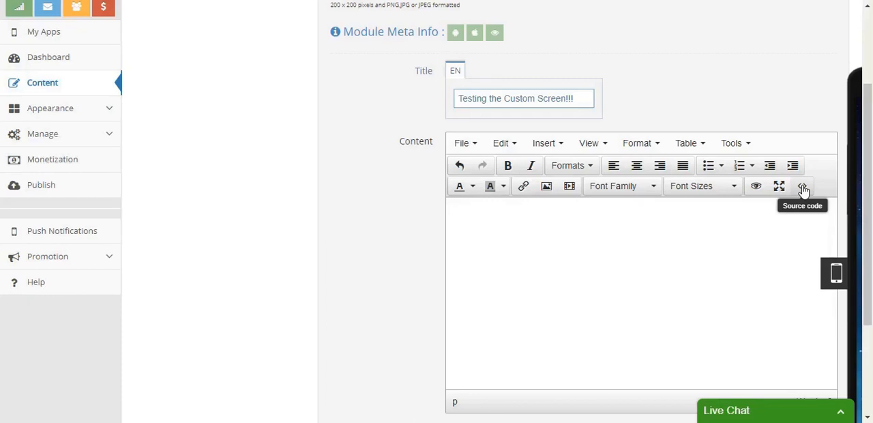
{"action": "left_click", "coordinate": [804, 188]}
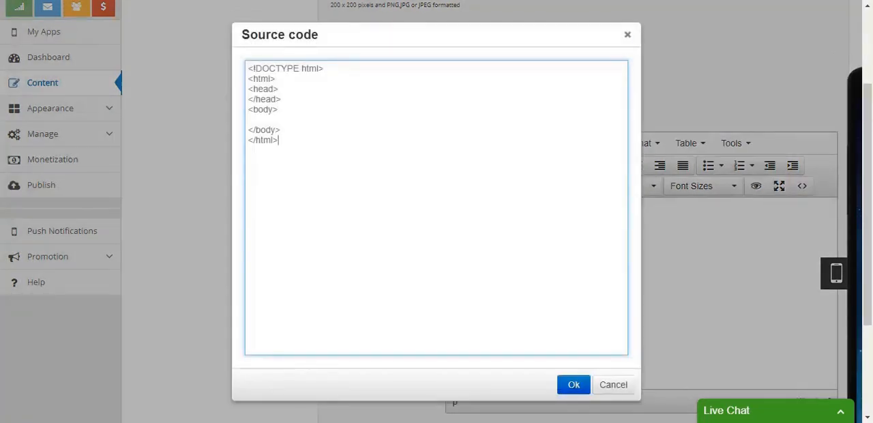
{"action": "key", "text": "ctrl+a"}
{"action": "type", "text": "<html> <!-- Text between angle brackets is an HTML tag and is not displayed. Most tags, such as the HTML and /HTML tags that surround the contents of a page, come in pairs; some tags, like HR, for a horizontal rule, stand alone. Comments, such as the text you're reading, are not displayed when the Web page is shown. The information between the HEAD and /HEAD tags is not displayed. The information between the BODY and /BODY tags is displayed.--> <head> <title>Enter a title, displayed at the top of the window.</title> </head> <!-- The information between the BODY and /BODY tags is displayed.--> <body> <h1>Enter the main heading, usually the same as the title.</h1> <p>Be <b>bold</b> in stating your key points. Put them in a list:</p> <ul> <li>The first item in your list</li> <li>The second item; <i>italicize</i> key words</li> </ul> <p>Improve your image by including an image.</p> <p>Add a link to your favorite <a href=\"https://www.dummies.com/\">Web site</a>. Break up your page with a horizontal rule or two.</p> <hr /> <p>Finally, link to <a href=\"page2.html\">another page</a> in your own Web site.</p> <!-- And add a copyright notice.--> <p>© MobiRoller Academy, 2018</p> </body> </html>"}
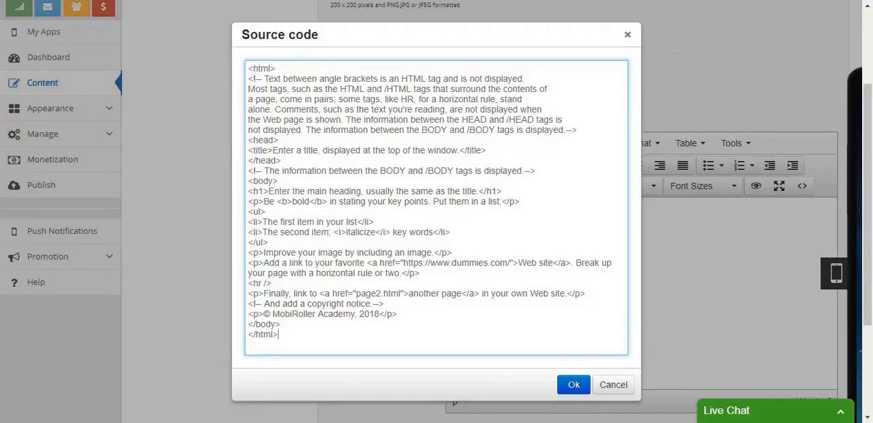
{"action": "left_click", "coordinate": [575, 384]}
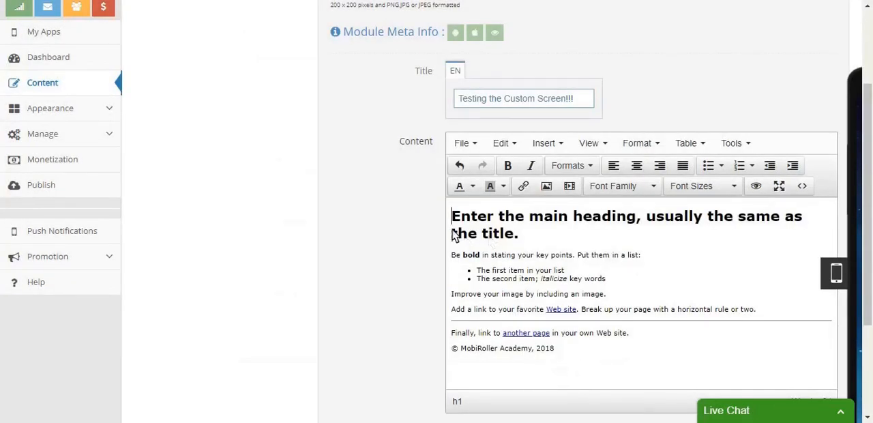
- Save the custom screen with its HTML content
{"action": "left_click", "coordinate": [451, 220]}
{"action": "scroll", "coordinate": [378, 233], "scroll_direction": "up", "scroll_amount": 2}
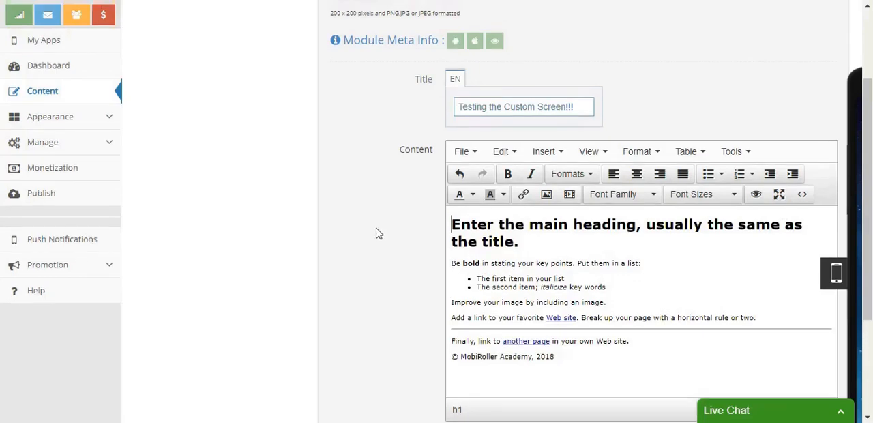
{"action": "scroll", "coordinate": [378, 233], "scroll_direction": "up", "scroll_amount": 3}
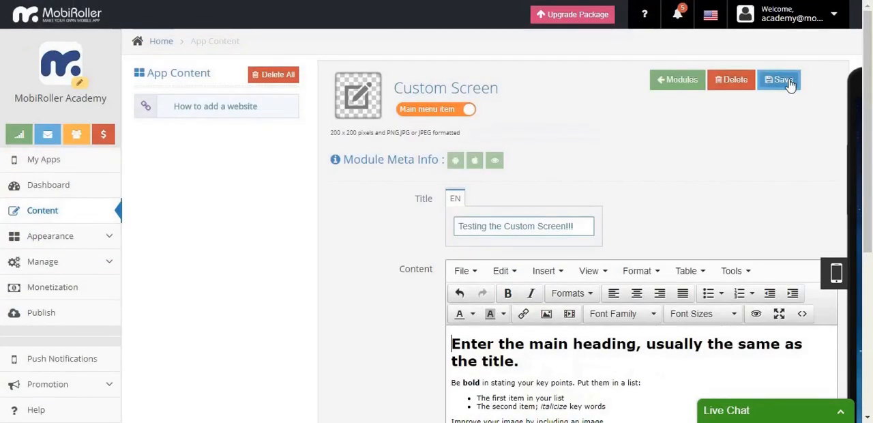
{"action": "left_click", "coordinate": [788, 82]}
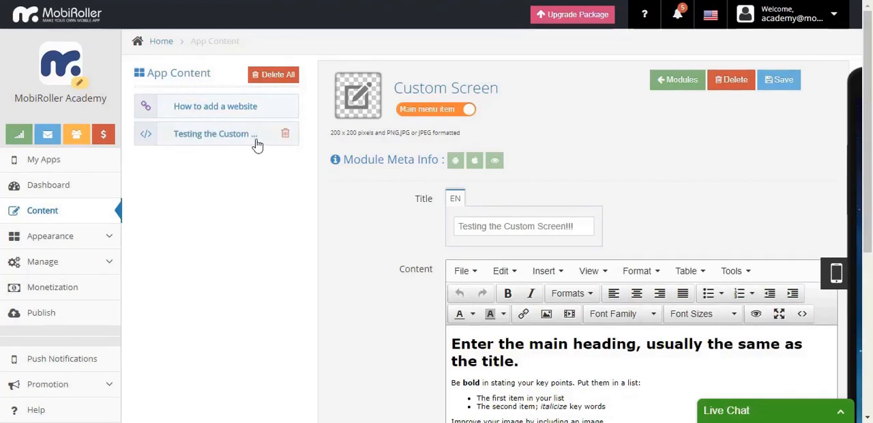
- Add a Form module titled "Long live the Form Module!!!" with the content text "We are teaching you this for freee :)"
{"action": "left_click", "coordinate": [668, 82]}
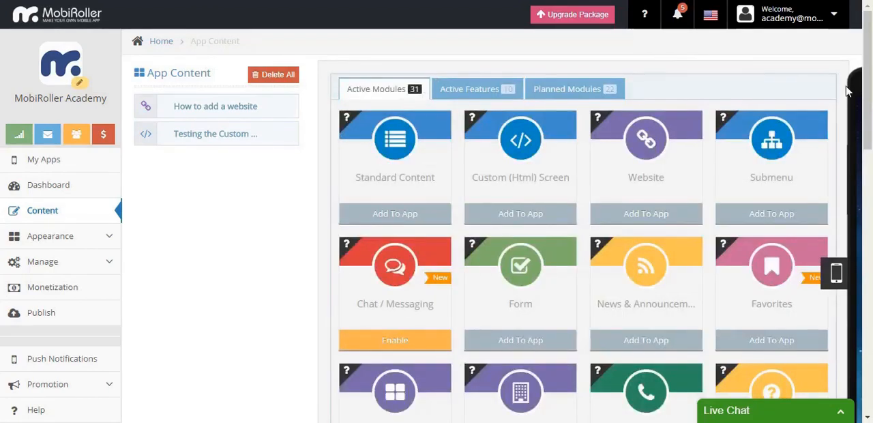
{"action": "scroll", "coordinate": [840, 95], "scroll_direction": "down", "scroll_amount": 1}
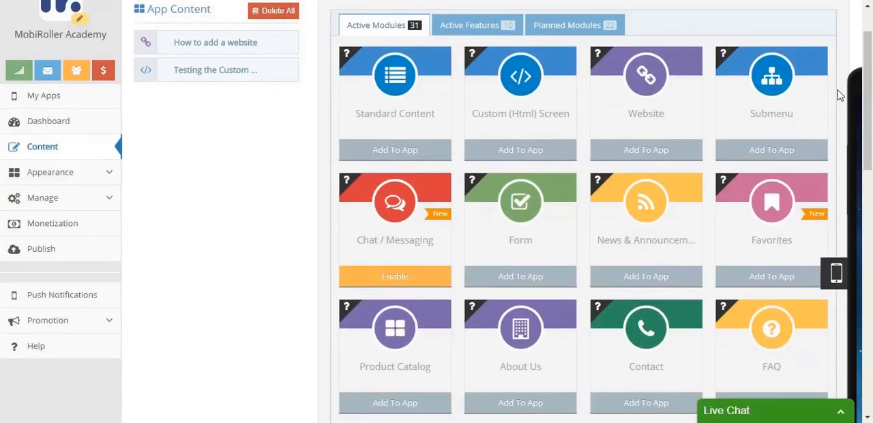
{"action": "scroll", "coordinate": [840, 96], "scroll_direction": "up", "scroll_amount": 1}
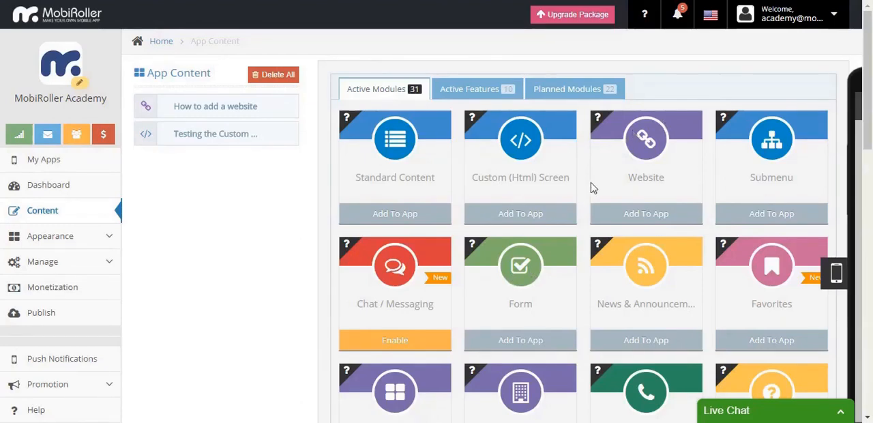
{"action": "left_click", "coordinate": [558, 341]}
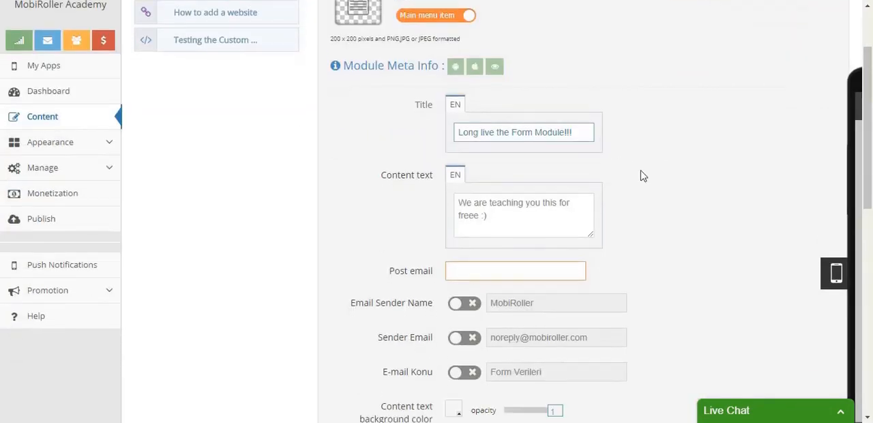
{"action": "scroll", "coordinate": [532, 130], "scroll_direction": "down", "scroll_amount": 1}
{"action": "mouse_move", "coordinate": [421, 74]}
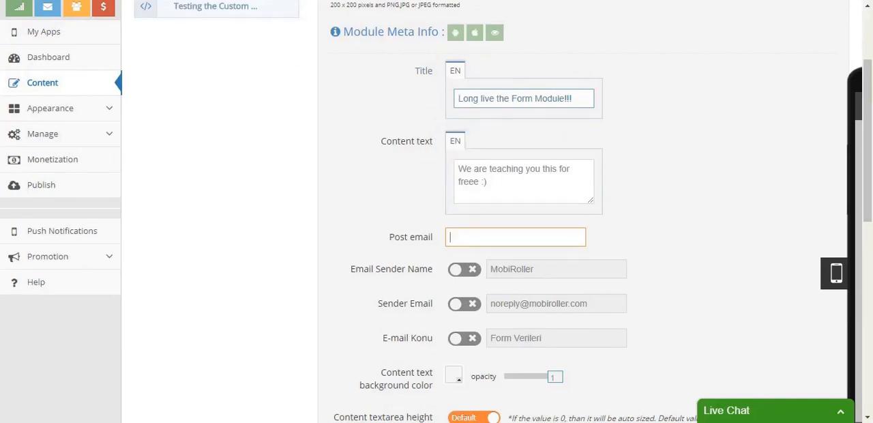
{"action": "left_click", "coordinate": [410, 250]}
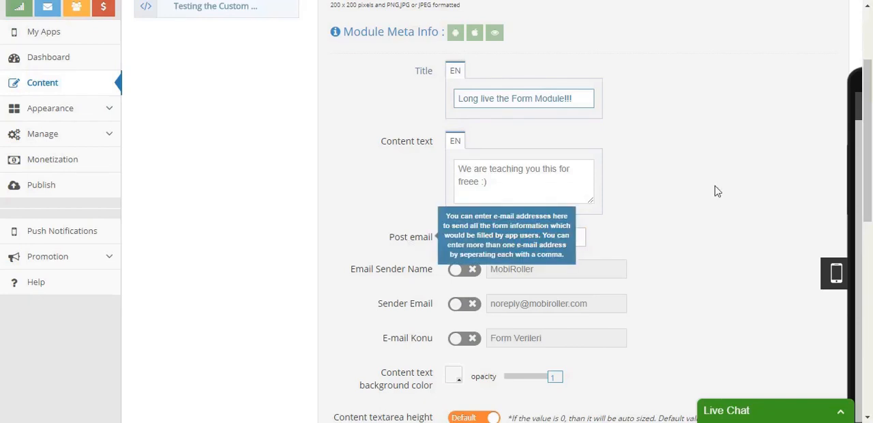
- Fill in the post email address that receives the form's submissions
{"action": "left_click", "coordinate": [583, 242]}
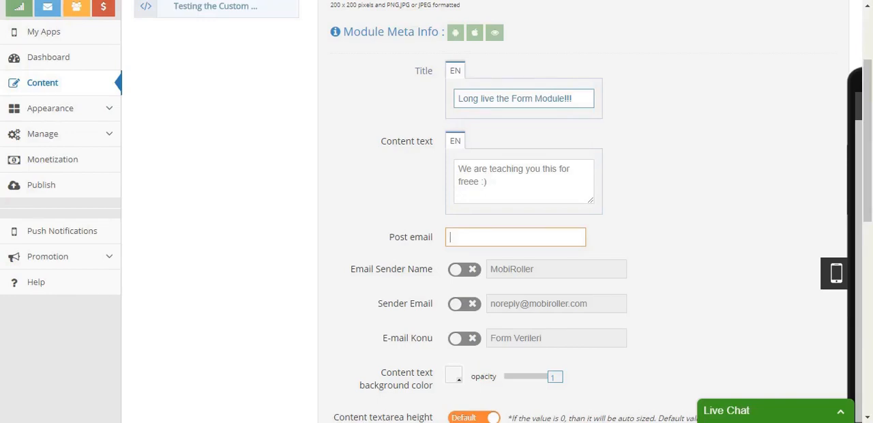
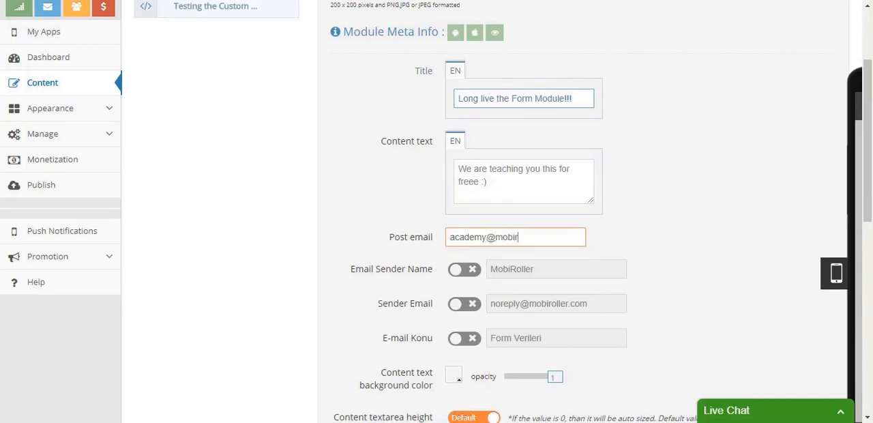
- Examine the form's email sender and subject options and its background, main and list item image settings
{"action": "left_click", "coordinate": [454, 283]}
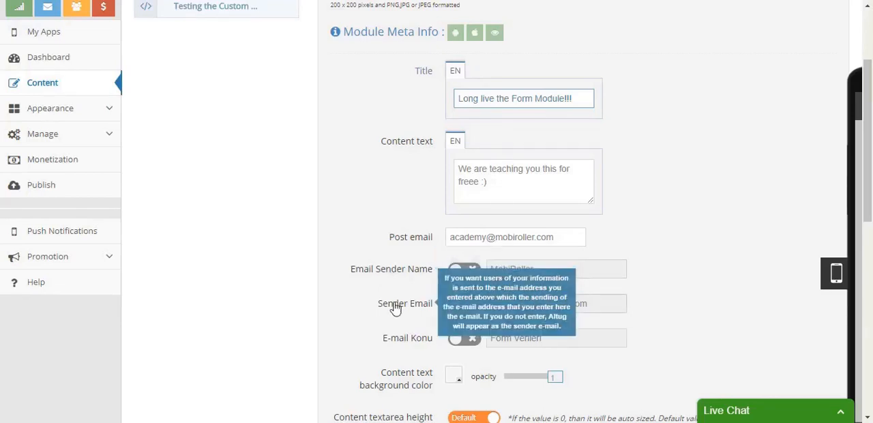
{"action": "mouse_move", "coordinate": [404, 343]}
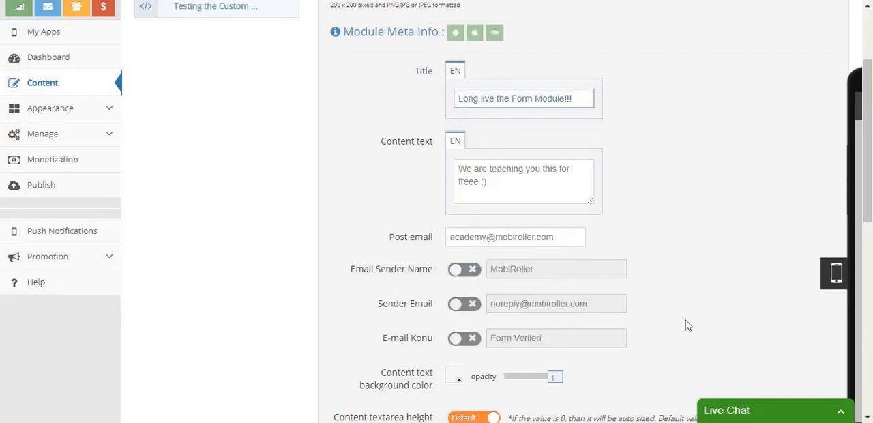
{"action": "scroll", "coordinate": [687, 326], "scroll_direction": "down", "scroll_amount": 3}
{"action": "scroll", "coordinate": [686, 323], "scroll_direction": "down", "scroll_amount": 4}
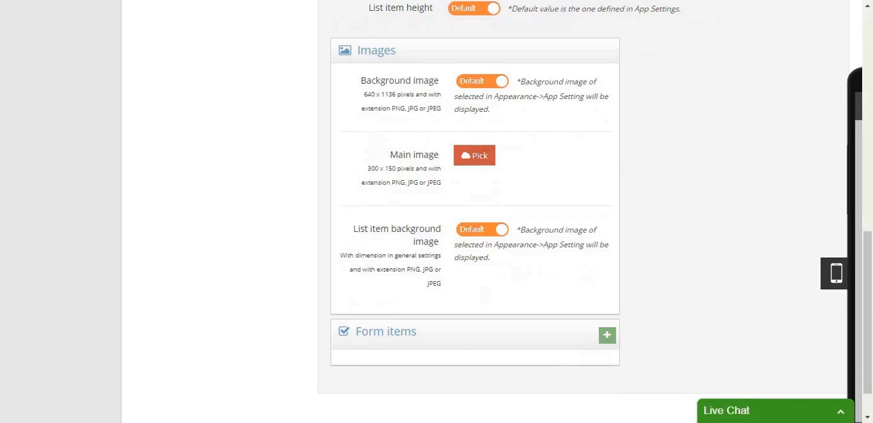
{"action": "mouse_move", "coordinate": [374, 90]}
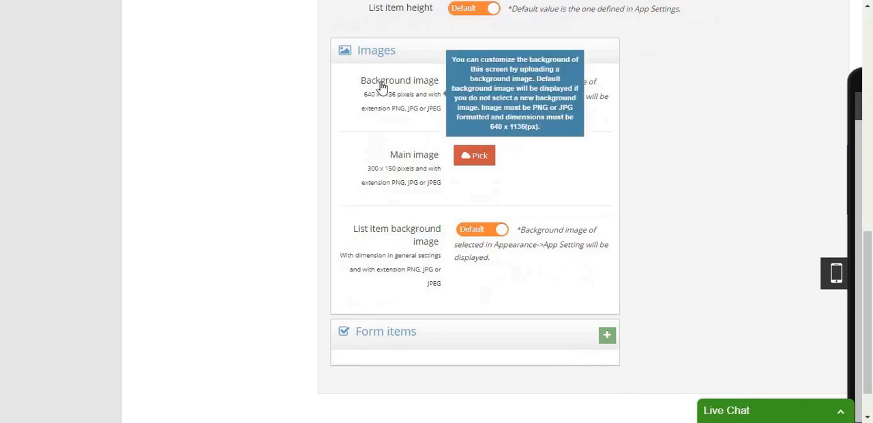
{"action": "mouse_move", "coordinate": [403, 161]}
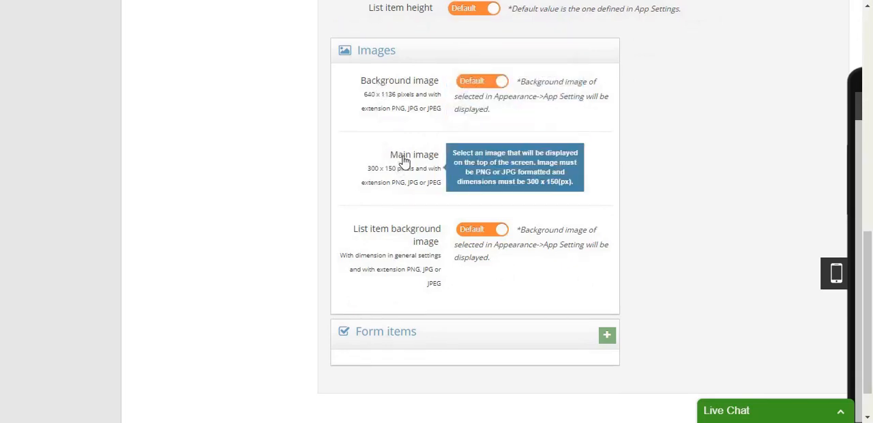
{"action": "mouse_move", "coordinate": [415, 235]}
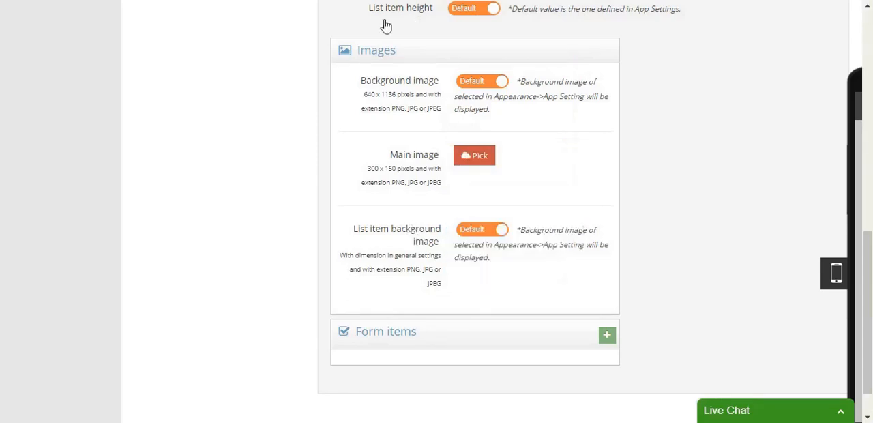
{"action": "scroll", "coordinate": [669, 191], "scroll_direction": "down", "scroll_amount": 1}
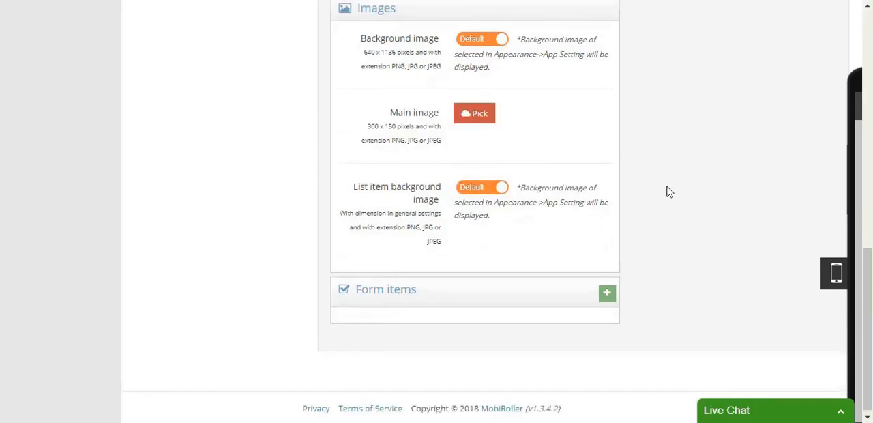
- Add a mandatory Yes / No form item titled "Do you like MobiRoller Academy?"
{"action": "left_click", "coordinate": [607, 294]}
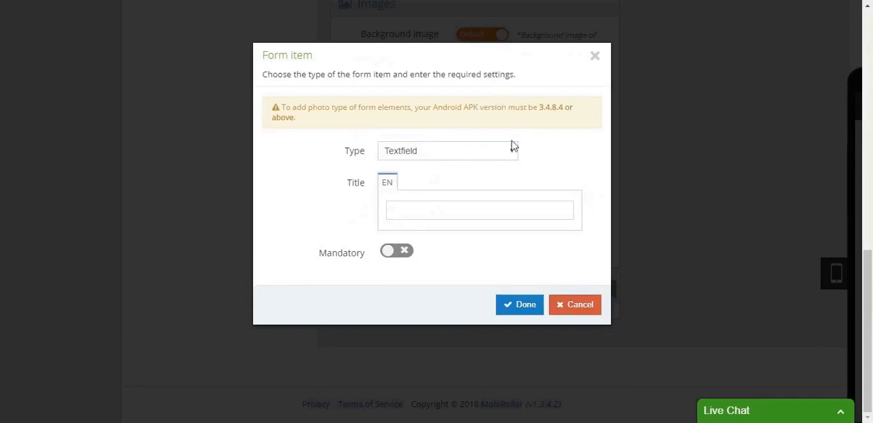
{"action": "left_click", "coordinate": [517, 153]}
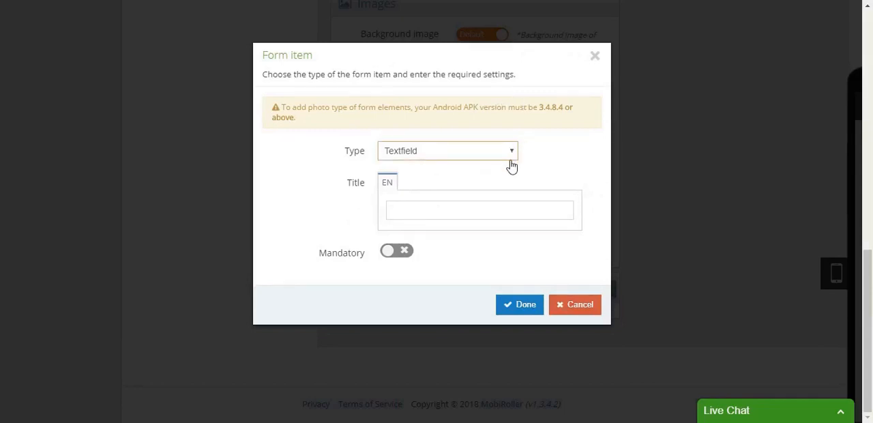
{"action": "left_click", "coordinate": [500, 181]}
{"action": "left_click", "coordinate": [498, 209]}
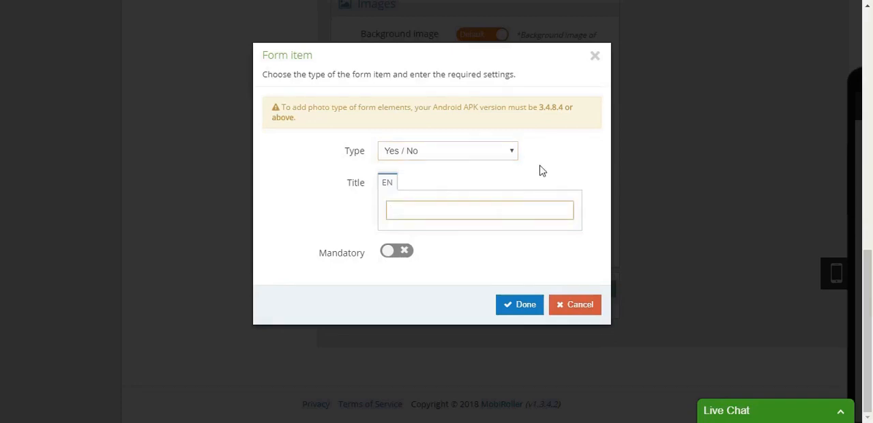
{"action": "type", "text": "Do you like MobiRoller "}
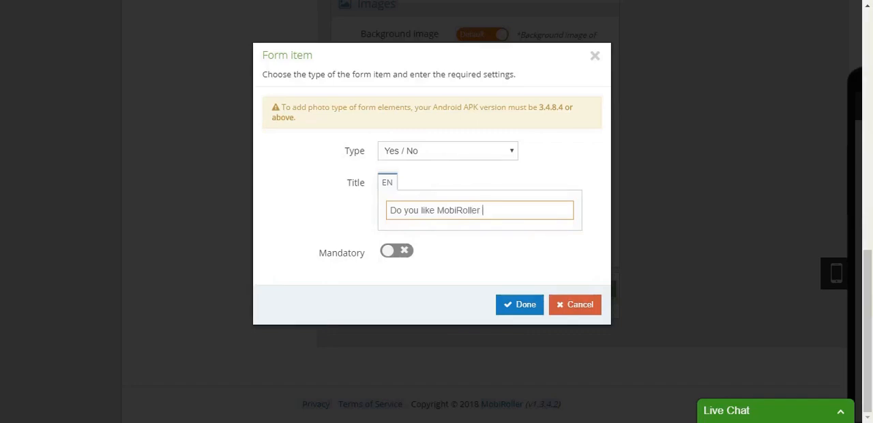
{"action": "type", "text": "Academy?"}
{"action": "left_click", "coordinate": [390, 252]}
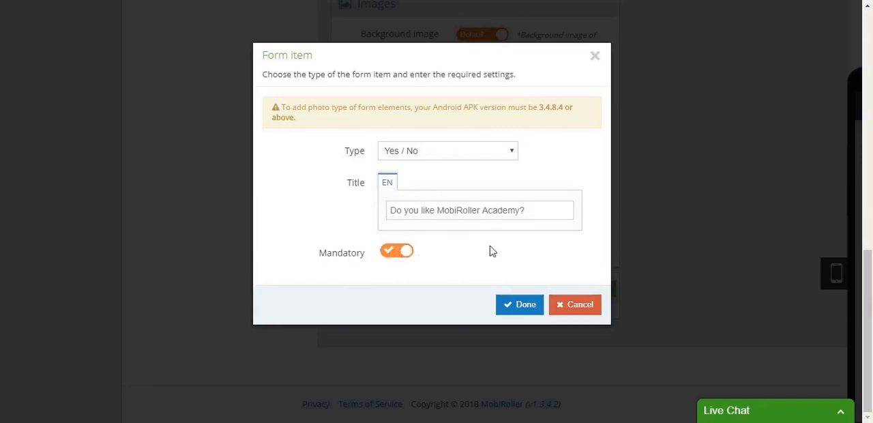
{"action": "left_click", "coordinate": [517, 306]}
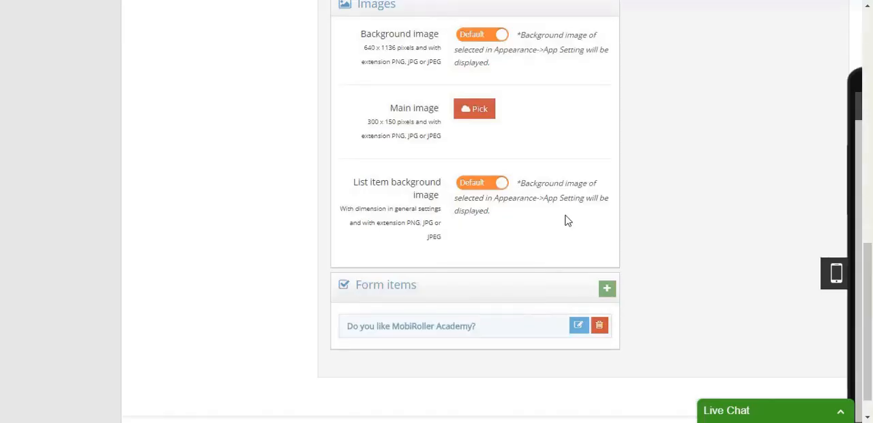
- Add a Textfield form item titled "Any thoughts so far?"
{"action": "left_click", "coordinate": [608, 289]}
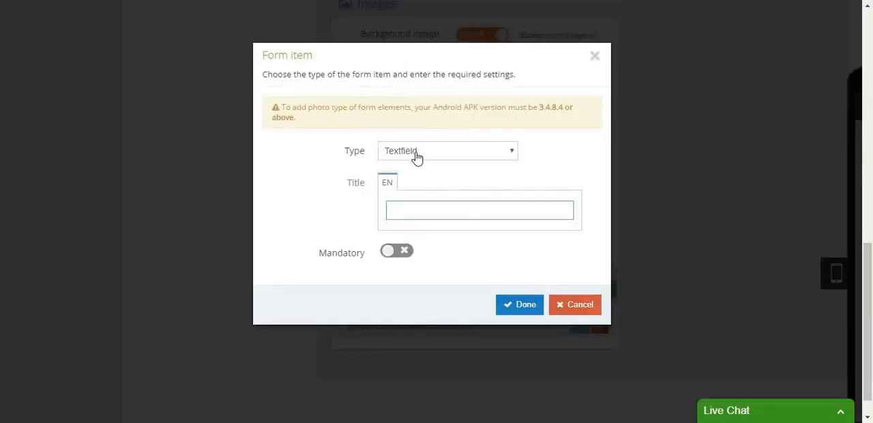
{"action": "left_click", "coordinate": [524, 210]}
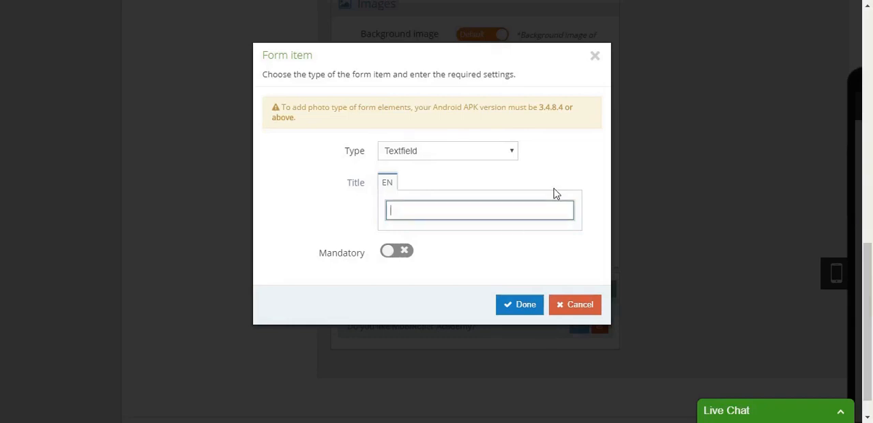
{"action": "type", "text": "AAny"}
{"action": "key", "text": "BackSpace"}
{"action": "key", "text": "BackSpace"}
{"action": "key", "text": "BackSpace"}
{"action": "key", "text": "BackSpace"}
{"action": "type", "text": "ny thoughts "}
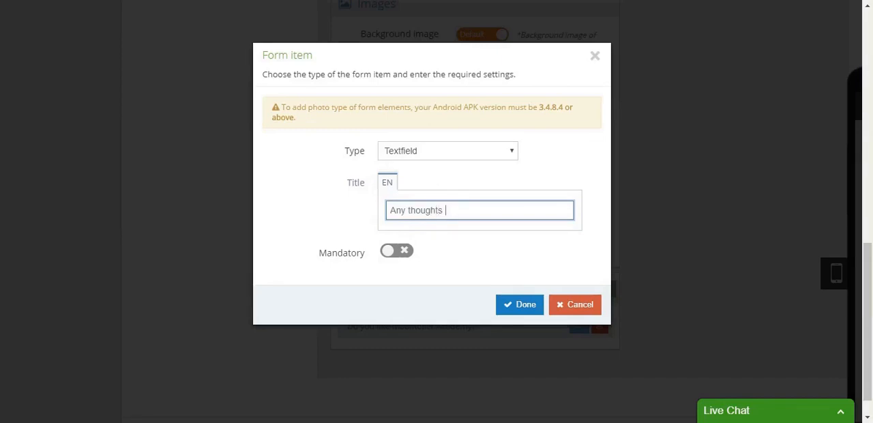
{"action": "type", "text": "so far?"}
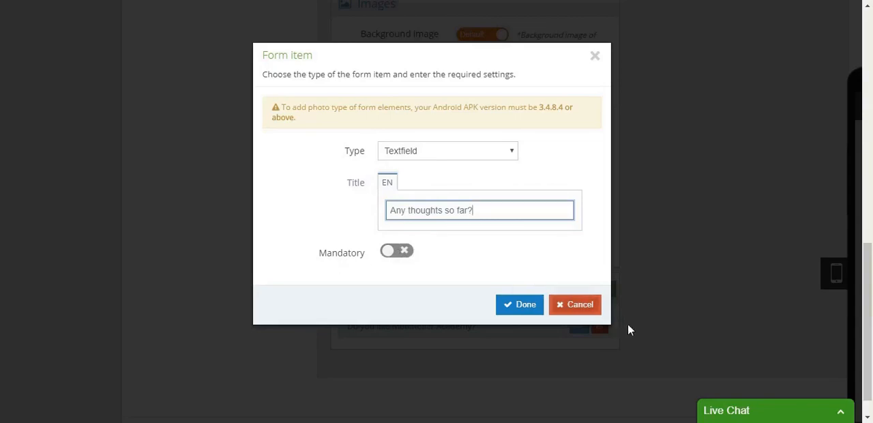
{"action": "left_click", "coordinate": [516, 311]}
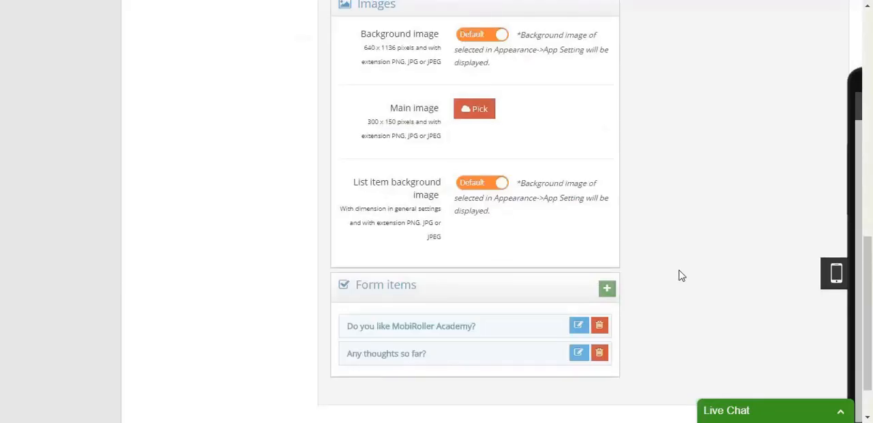
- Add a Selection form item titled "Which one is better?" with the selection items "Black, white"
{"action": "scroll", "coordinate": [682, 275], "scroll_direction": "down", "scroll_amount": 2}
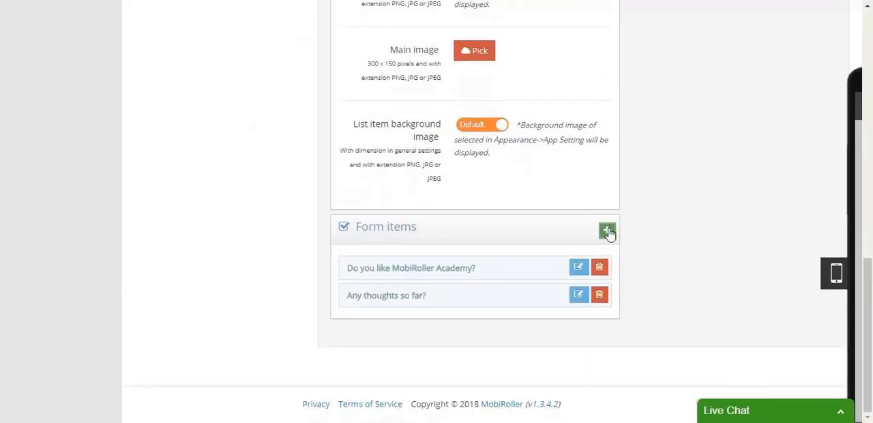
{"action": "left_click", "coordinate": [608, 232]}
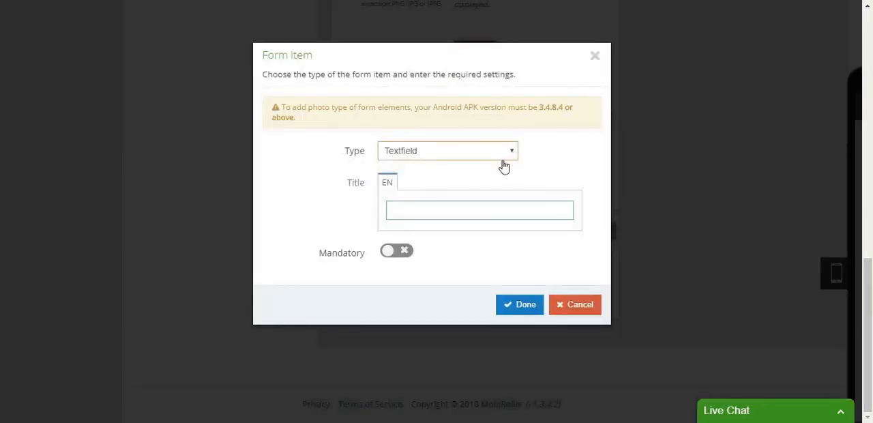
{"action": "left_click", "coordinate": [477, 192]}
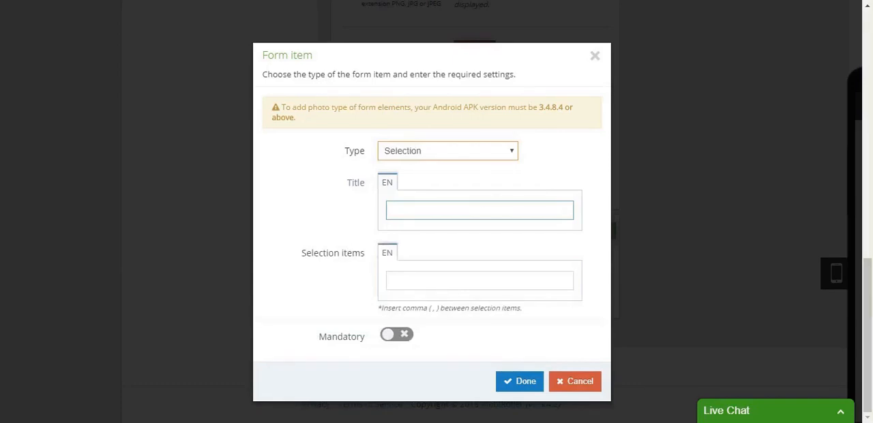
{"action": "left_click", "coordinate": [450, 213]}
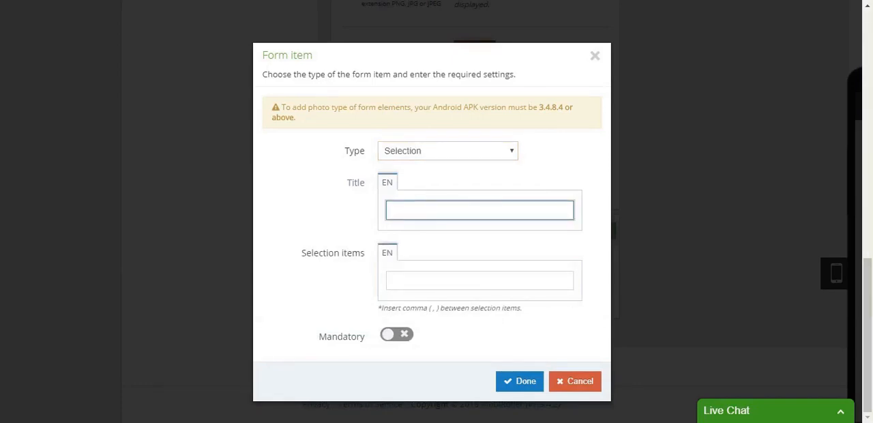
{"action": "type", "text": "Which one is better?"}
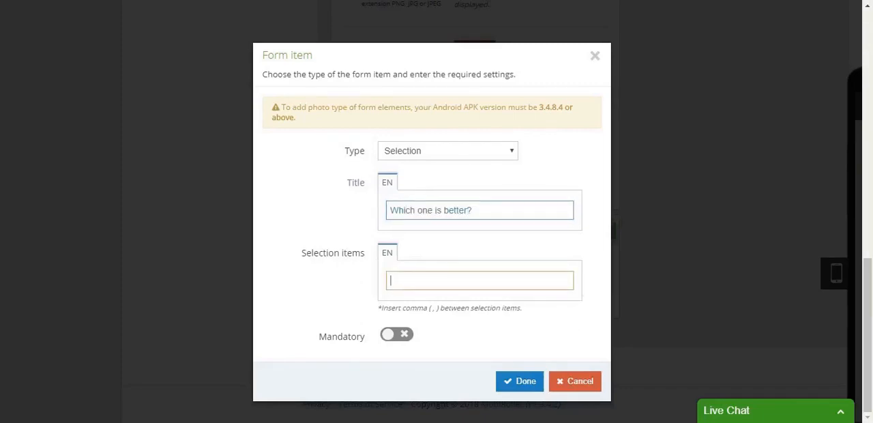
{"action": "type", "text": "Black, white"}
{"action": "left_click", "coordinate": [395, 336]}
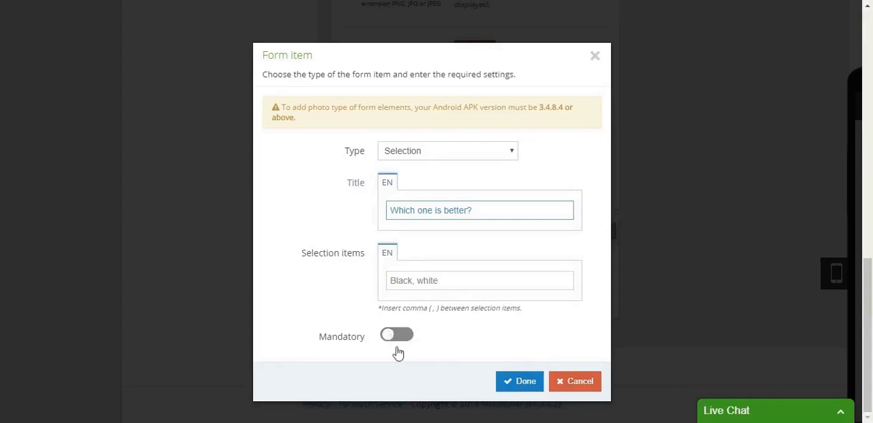
{"action": "left_click", "coordinate": [396, 335]}
{"action": "left_click", "coordinate": [517, 383]}
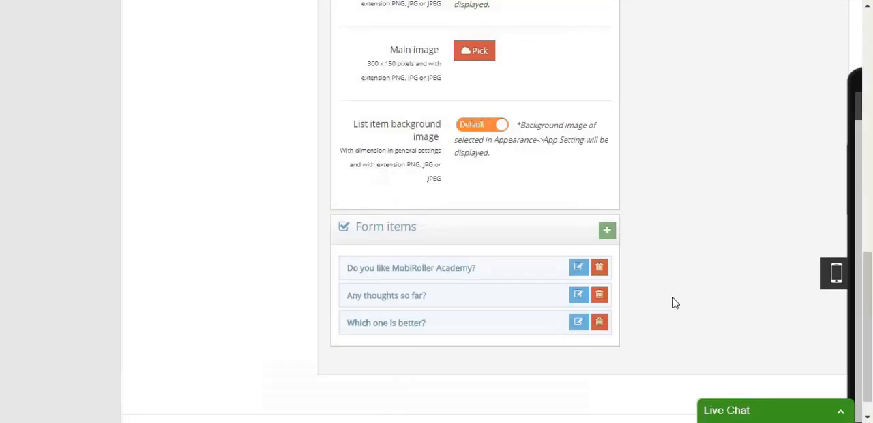
{"action": "left_click", "coordinate": [606, 232]}
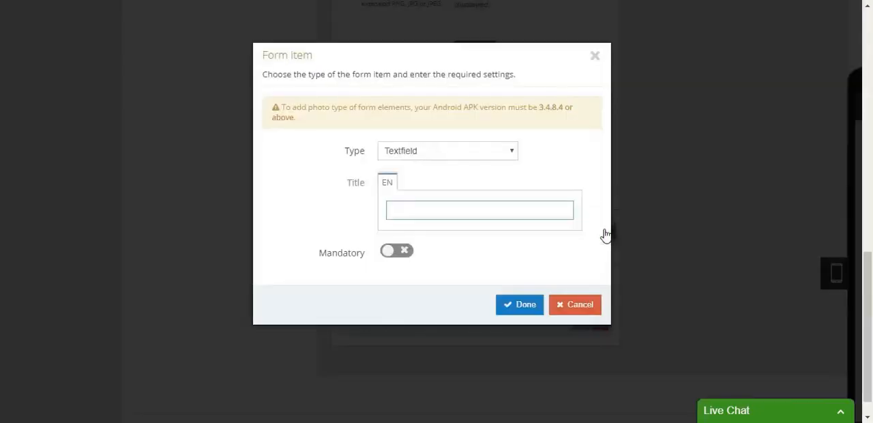
{"action": "left_click", "coordinate": [487, 167]}
{"action": "left_click", "coordinate": [596, 56]}
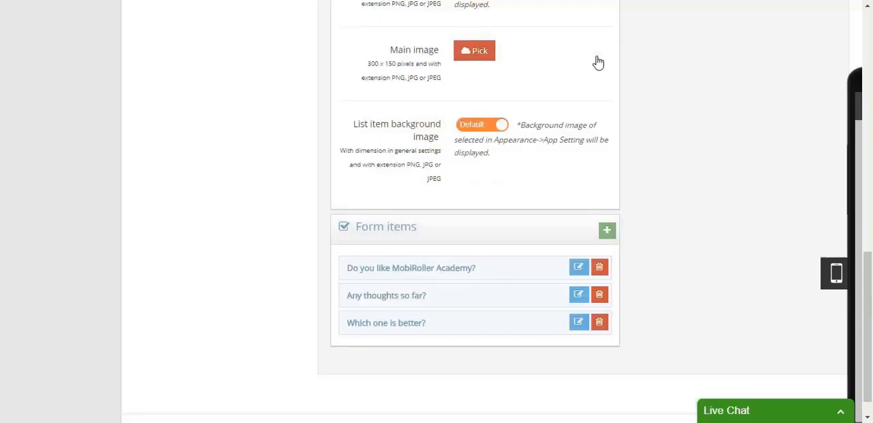
- Add a Rating form item titled "How much do you like this training 1-10?" with rating level 10
{"action": "left_click", "coordinate": [609, 234]}
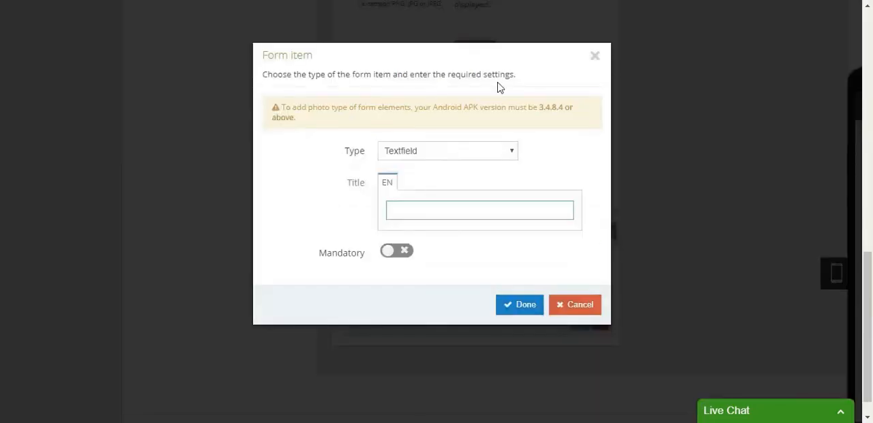
{"action": "left_click", "coordinate": [513, 156]}
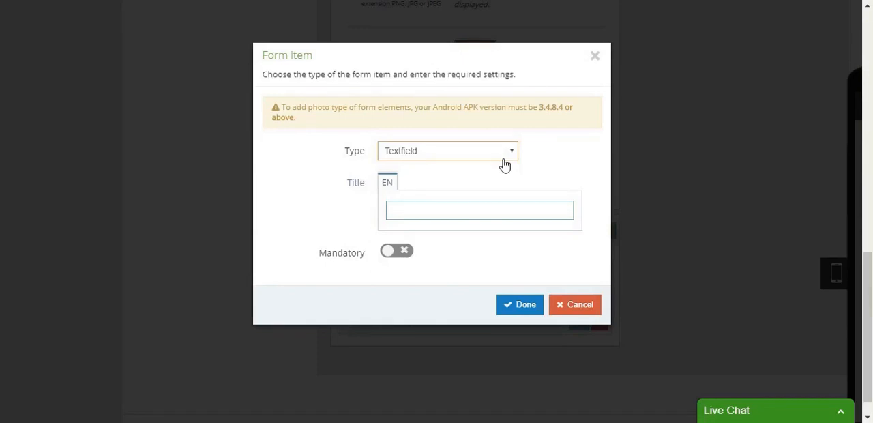
{"action": "left_click", "coordinate": [503, 207]}
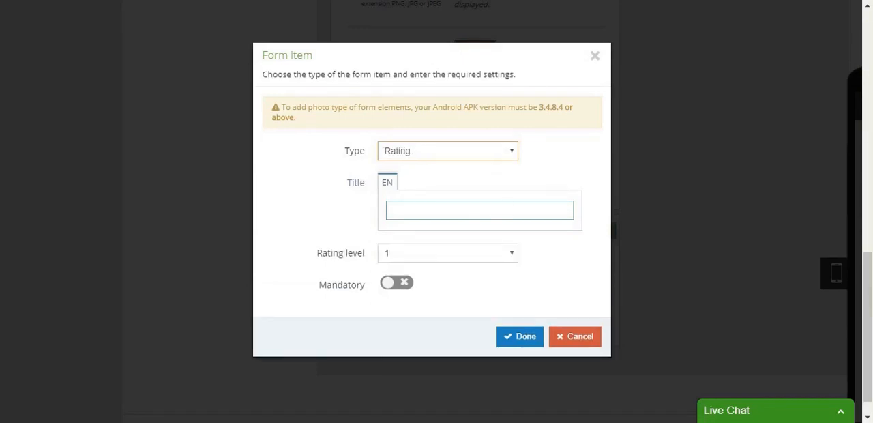
{"action": "left_click", "coordinate": [503, 208]}
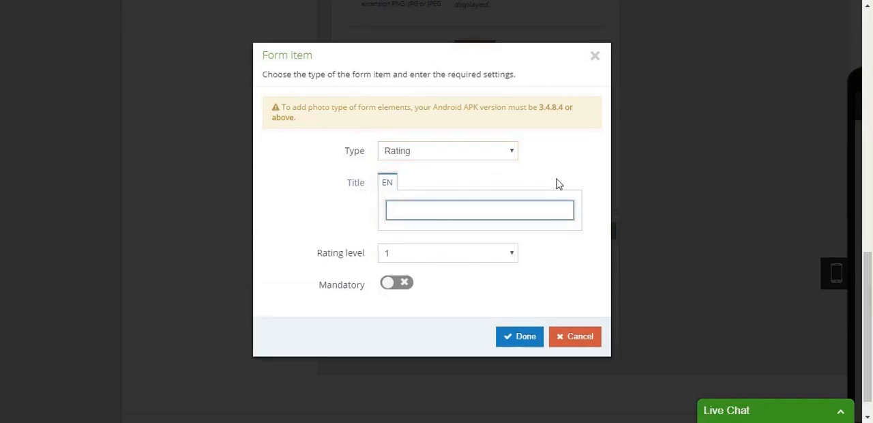
{"action": "type", "text": "How much do you like this training 1-1"}
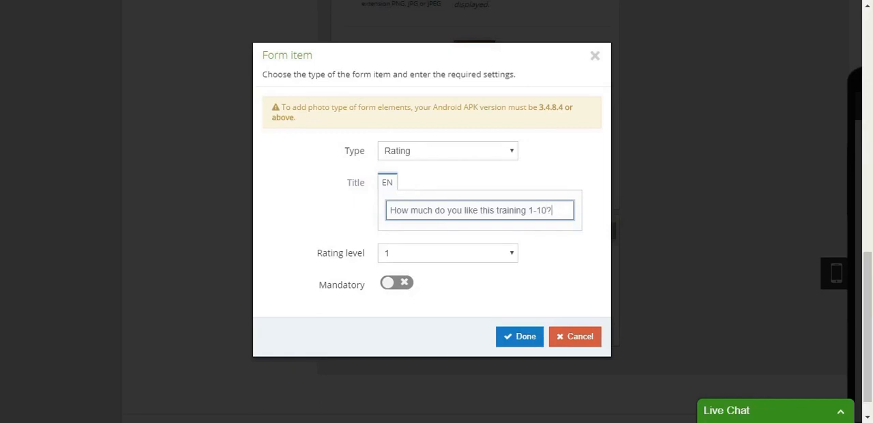
{"action": "left_click", "coordinate": [455, 260]}
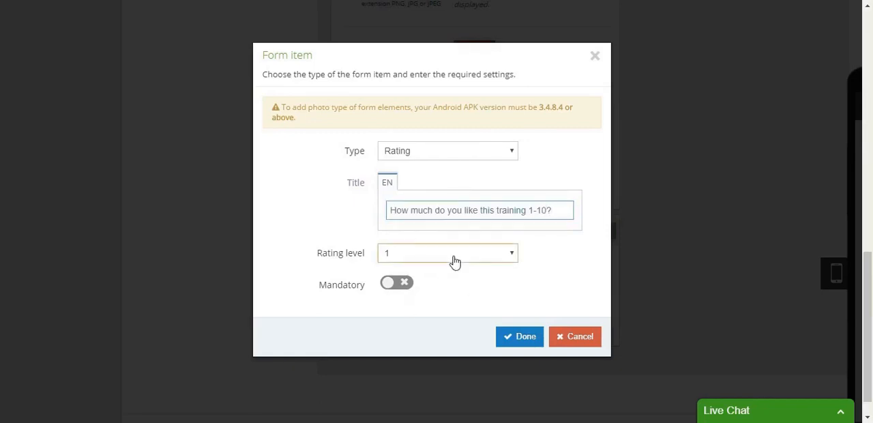
{"action": "left_click", "coordinate": [428, 370]}
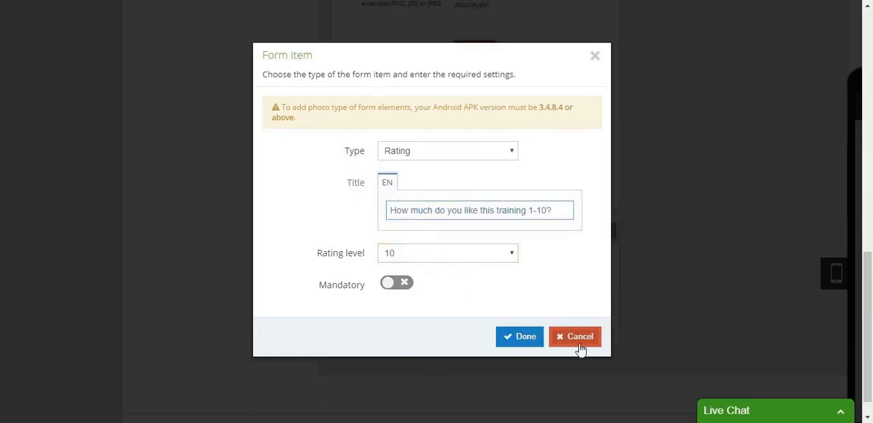
{"action": "left_click", "coordinate": [518, 338]}
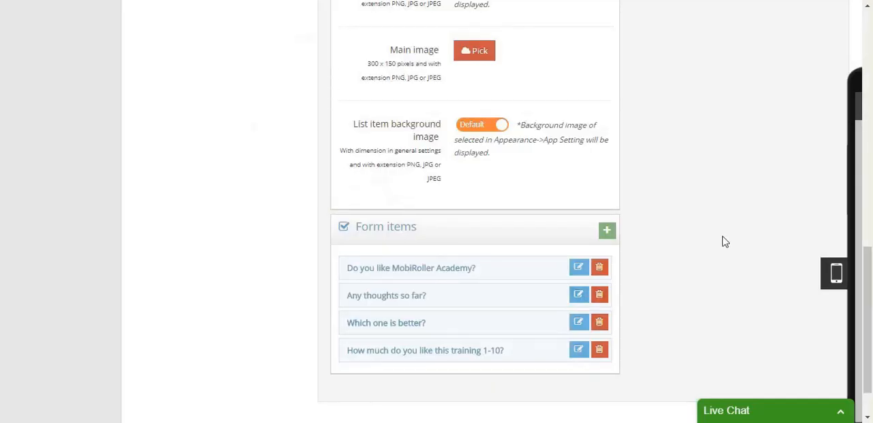
- Save the completed form screen "Long live the Form Module!!!" to the app content
{"action": "scroll", "coordinate": [723, 244], "scroll_direction": "up", "scroll_amount": 10}
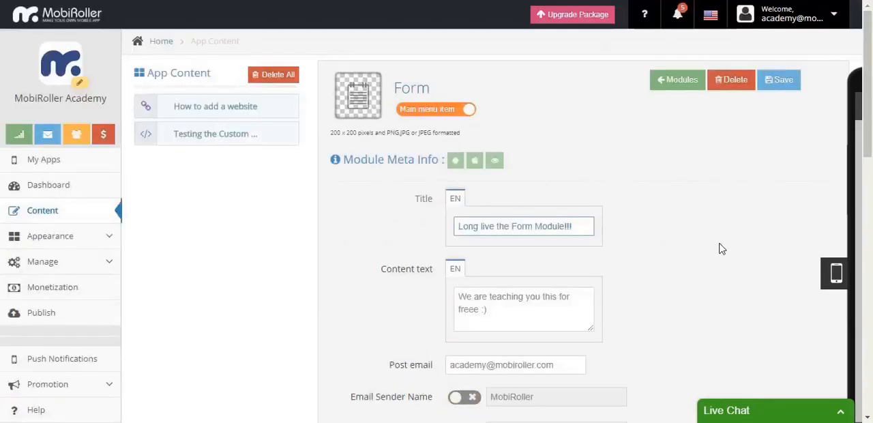
{"action": "left_click", "coordinate": [784, 81]}
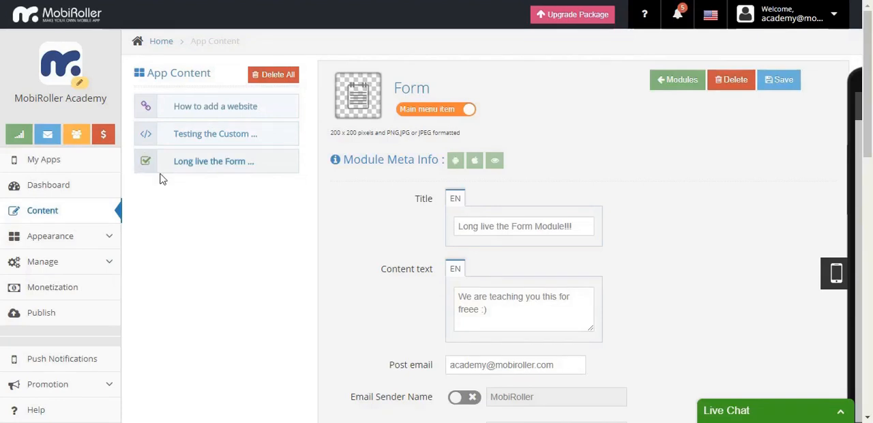
{"action": "scroll", "coordinate": [252, 244], "scroll_direction": "down", "scroll_amount": 1}
{"action": "scroll", "coordinate": [251, 244], "scroll_direction": "down", "scroll_amount": 2}
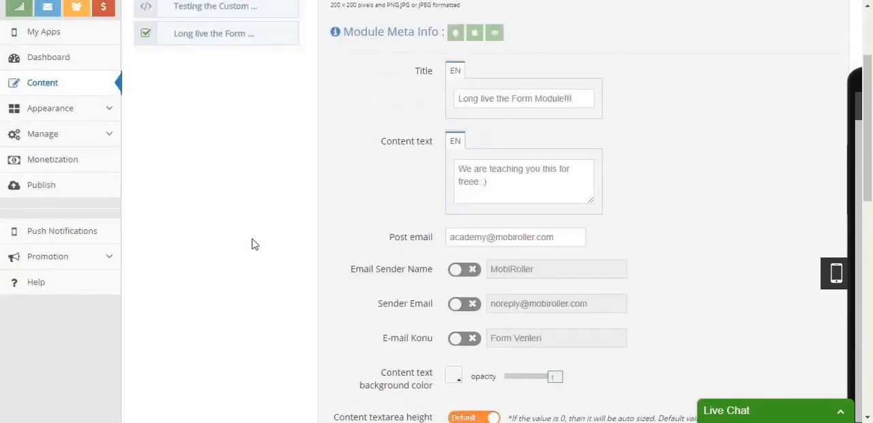
{"action": "scroll", "coordinate": [251, 244], "scroll_direction": "up", "scroll_amount": 3}
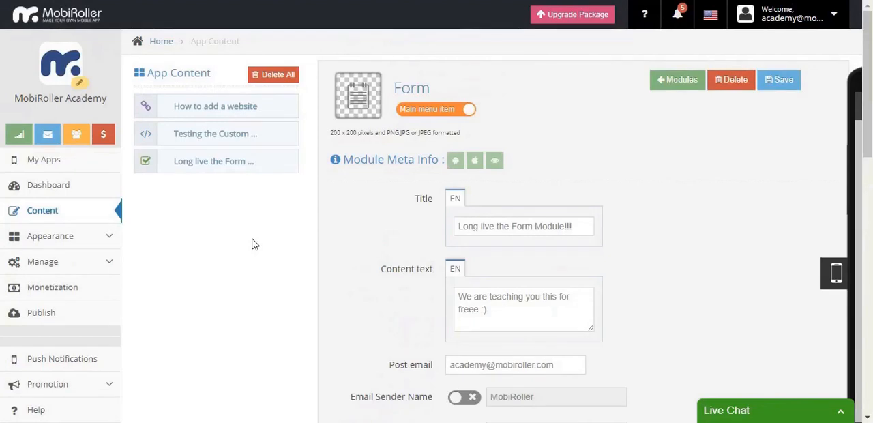
- Return to the list of active modules and add a Product Catalog to the app
{"action": "left_click", "coordinate": [684, 83]}
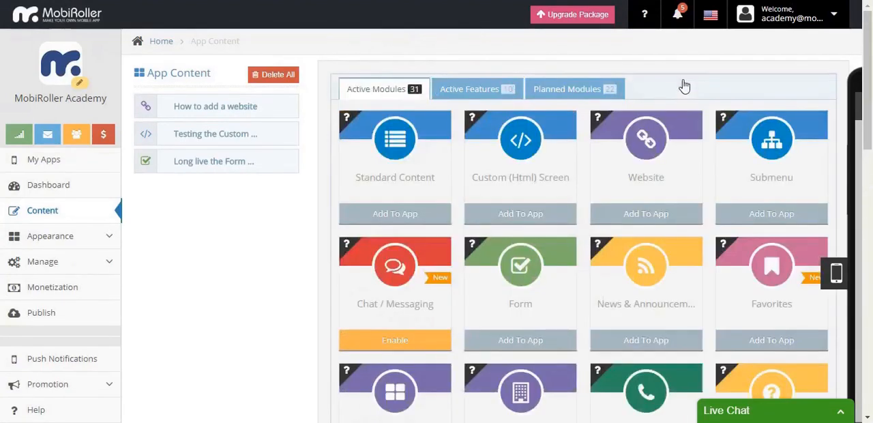
{"action": "scroll", "coordinate": [682, 86], "scroll_direction": "down", "scroll_amount": 2}
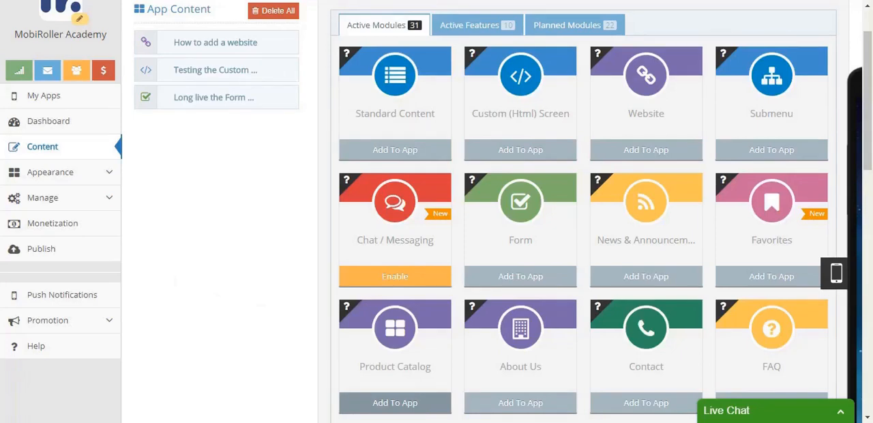
{"action": "left_click", "coordinate": [441, 403]}
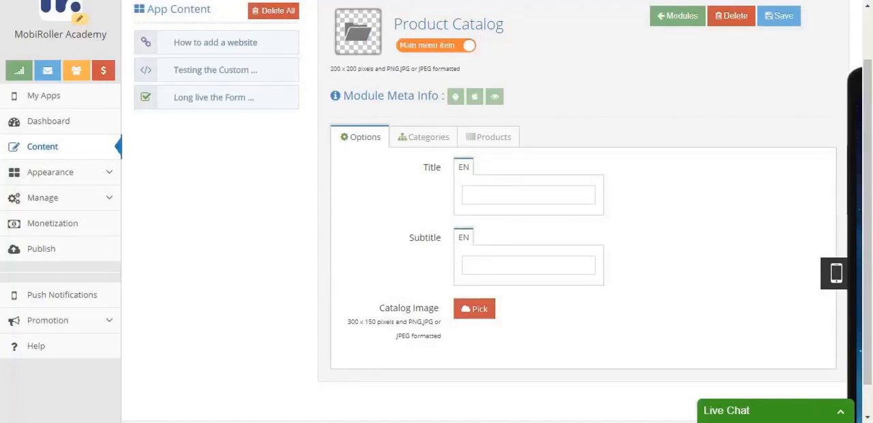
- Give the product catalog the title "Test Catalog" and the subtitle "What comes here?"
{"action": "left_click", "coordinate": [560, 189]}
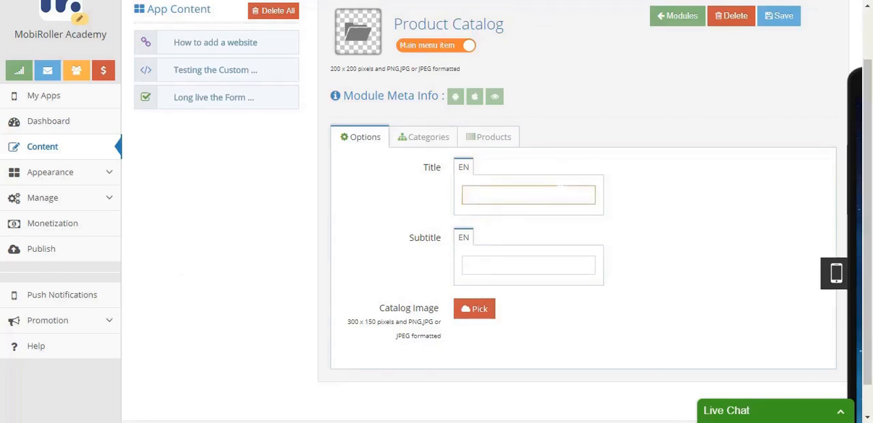
{"action": "left_click", "coordinate": [554, 265]}
{"action": "left_click", "coordinate": [554, 195]}
{"action": "type", "text": "Test Catalog"}
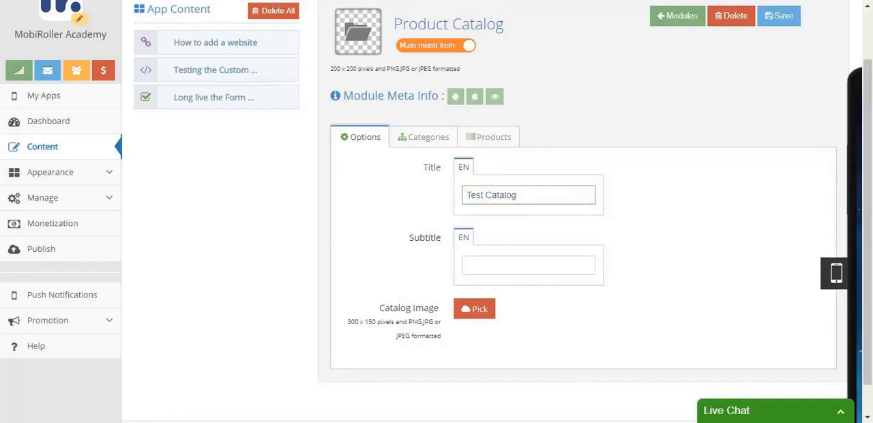
{"action": "left_click", "coordinate": [536, 263]}
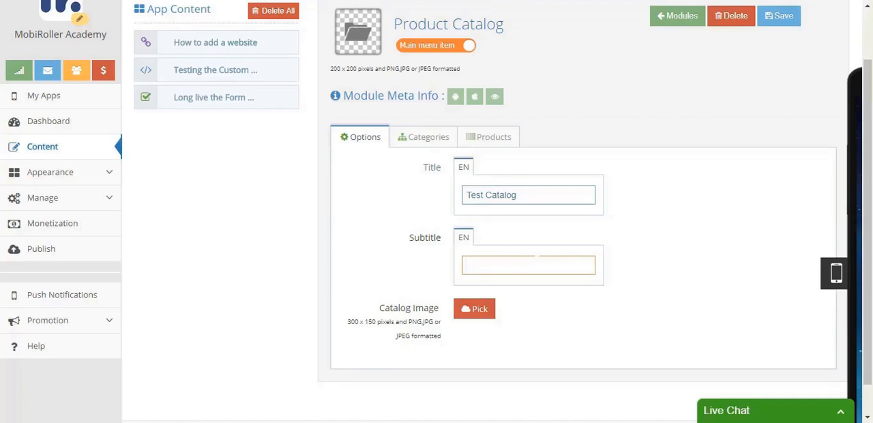
{"action": "type", "text": "What comes here?"}
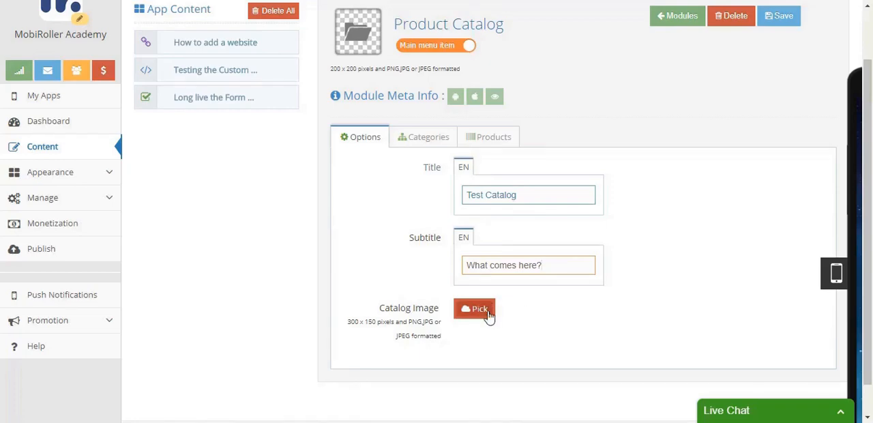
- Use the MobiRoller logo picture as the catalog image and save the product catalog
{"action": "left_click", "coordinate": [486, 313]}
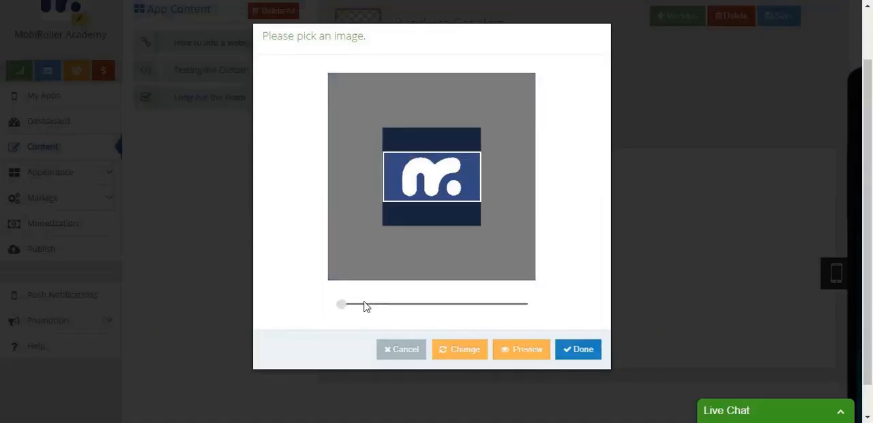
{"action": "left_click", "coordinate": [591, 355]}
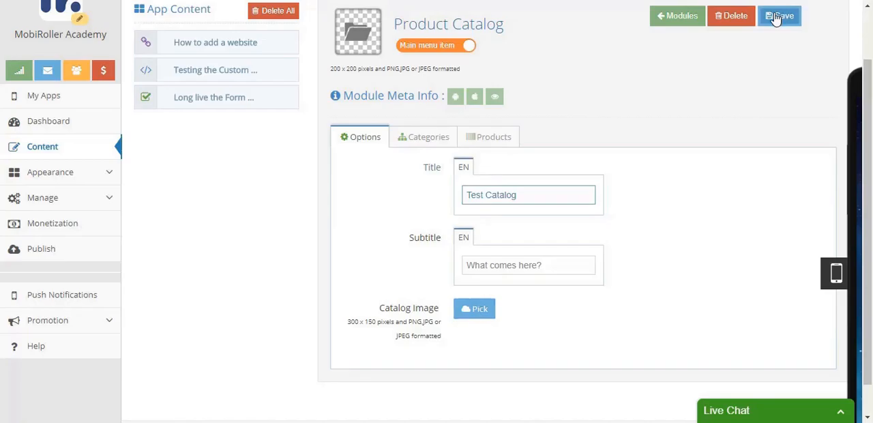
{"action": "left_click", "coordinate": [775, 19]}
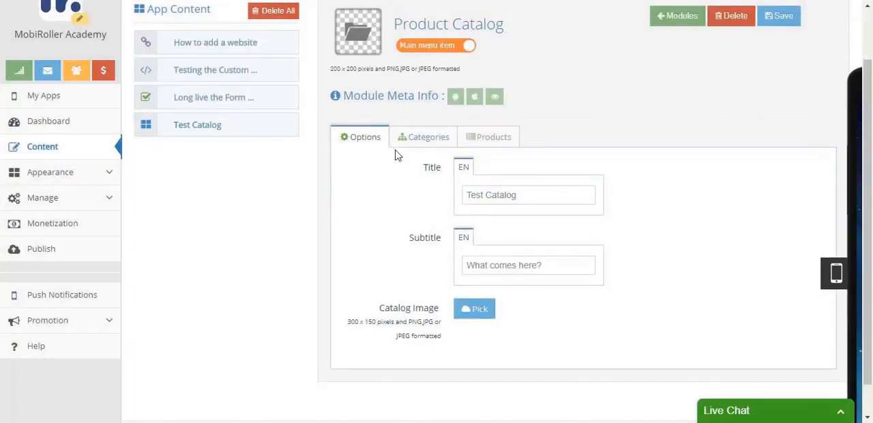
- Add a catalog category titled "Shirts" with the subtitle "Our shirts are the best quality!"
{"action": "left_click", "coordinate": [404, 138]}
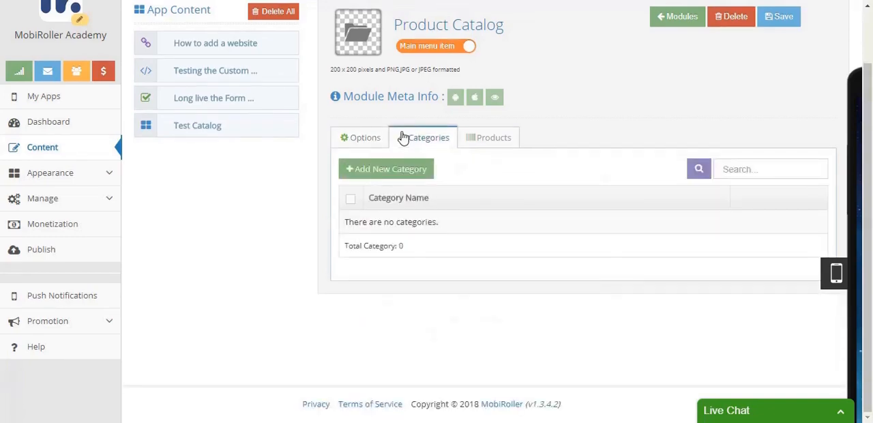
{"action": "left_click", "coordinate": [395, 170]}
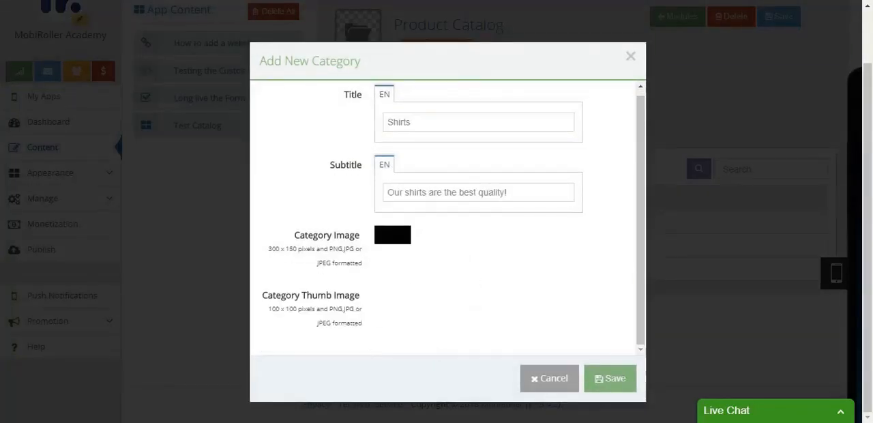
{"action": "left_click", "coordinate": [615, 379]}
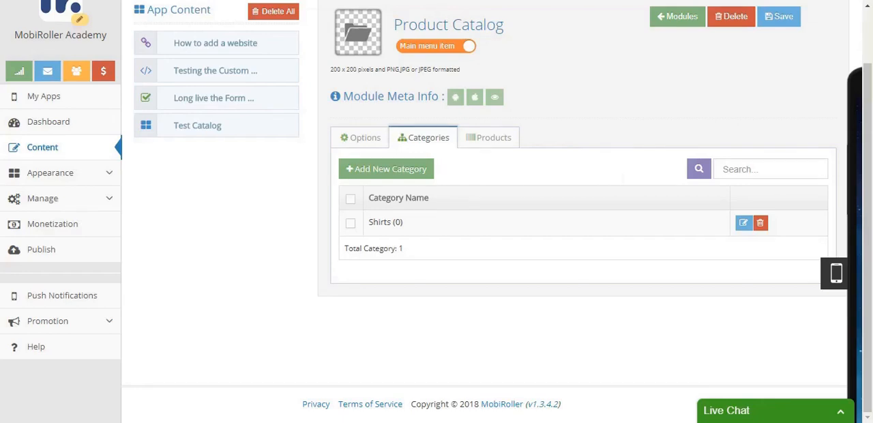
- Create a new catalog product and title it "White Shirt"
{"action": "left_click", "coordinate": [494, 137]}
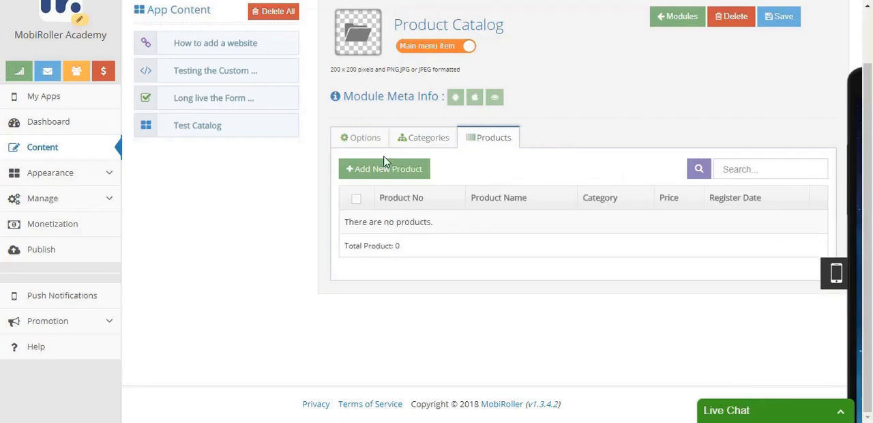
{"action": "left_click", "coordinate": [344, 169]}
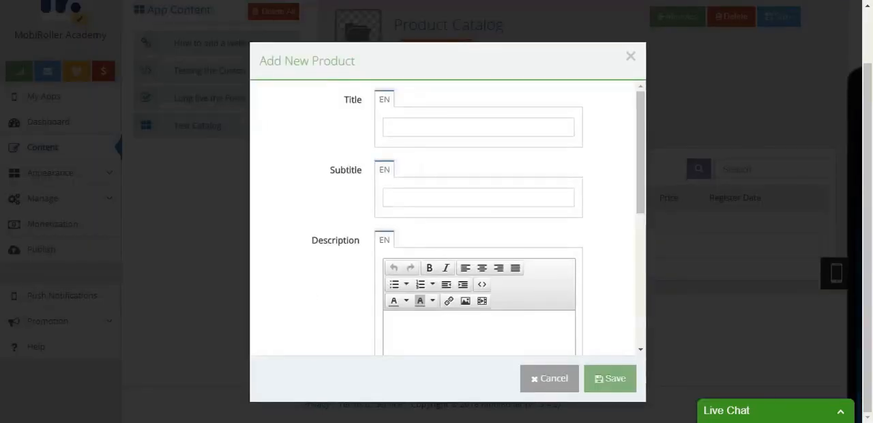
{"action": "type", "text": "White "}
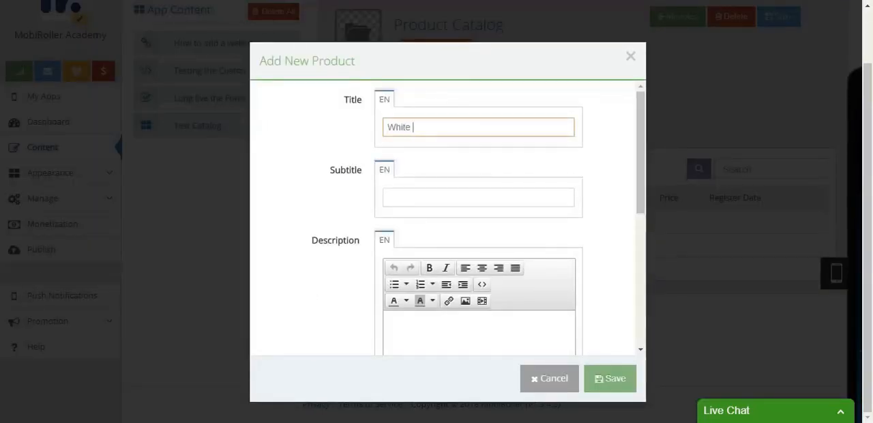
{"action": "type", "text": "Shirt"}
- Enter the product description "We write really nice product descriptions here!"
{"action": "scroll", "coordinate": [456, 185], "scroll_direction": "down", "scroll_amount": 2}
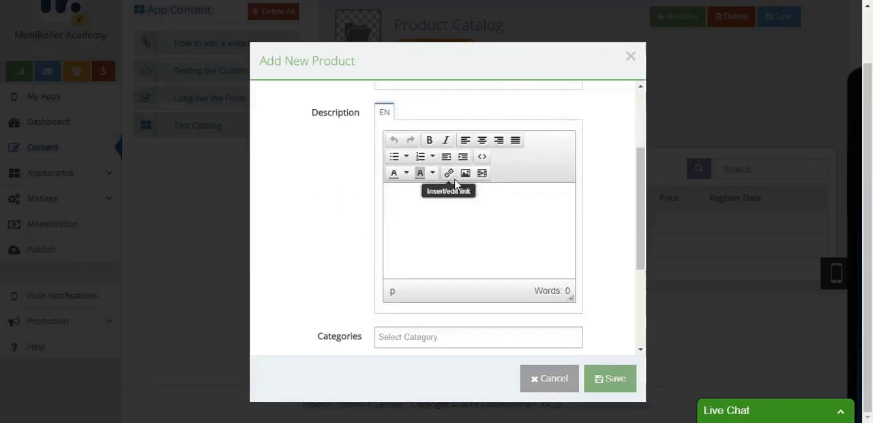
{"action": "scroll", "coordinate": [455, 185], "scroll_direction": "down", "scroll_amount": 2}
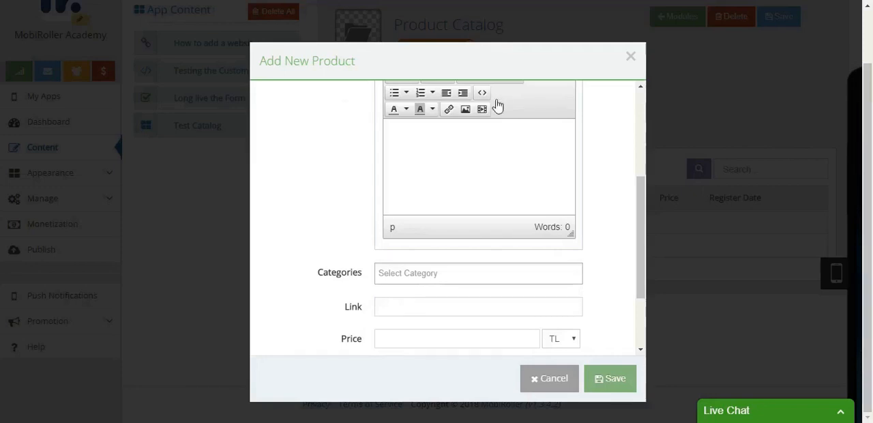
{"action": "left_click", "coordinate": [520, 156]}
{"action": "type", "text": "we we"}
{"action": "key", "text": "BackSpace"}
{"action": "type", "text": "rite really nice "}
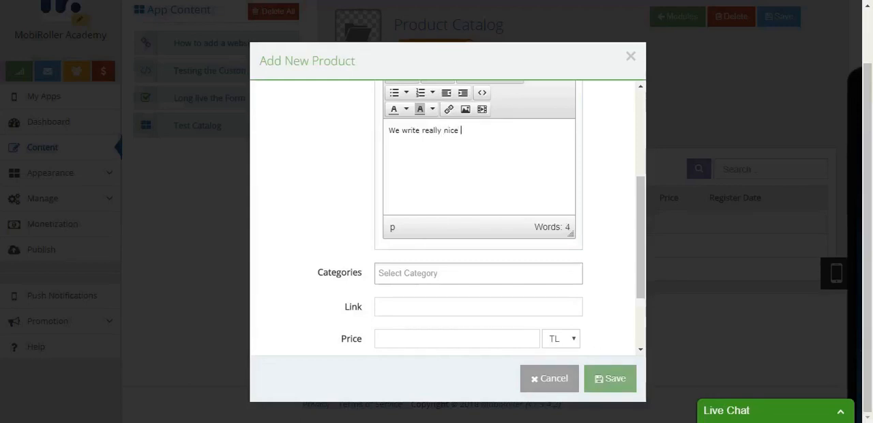
{"action": "type", "text": "product descriptions "}
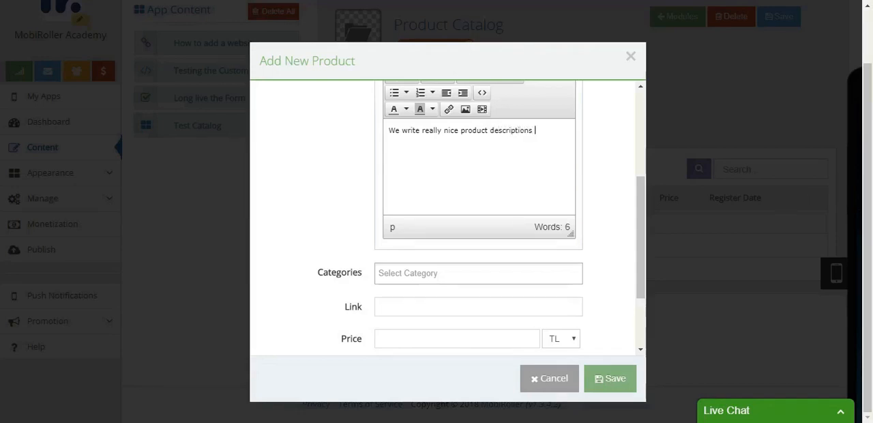
{"action": "type", "text": "here!"}
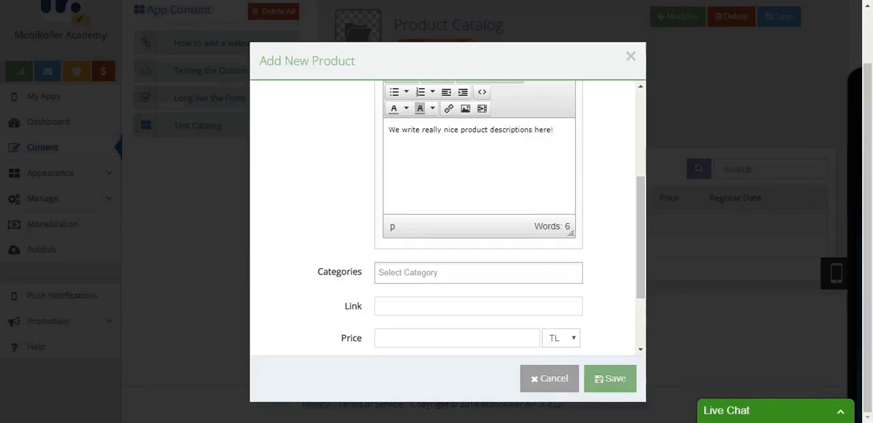
{"action": "scroll", "coordinate": [452, 251], "scroll_direction": "down", "scroll_amount": 2}
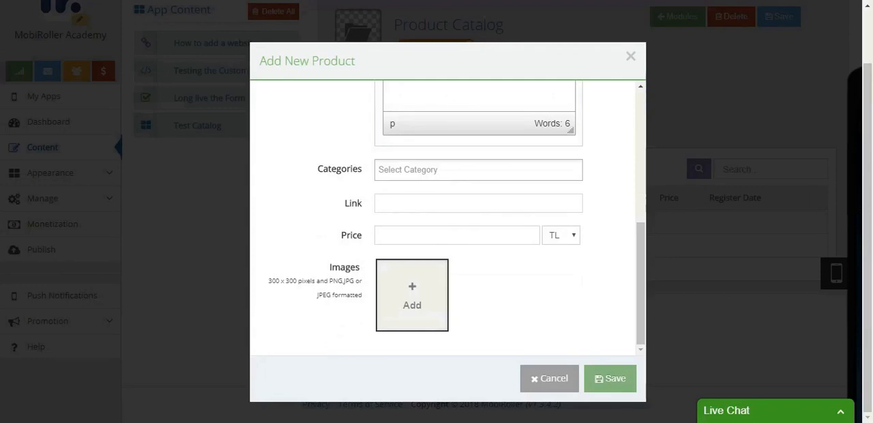
{"action": "left_click", "coordinate": [503, 170]}
{"action": "left_click", "coordinate": [496, 192]}
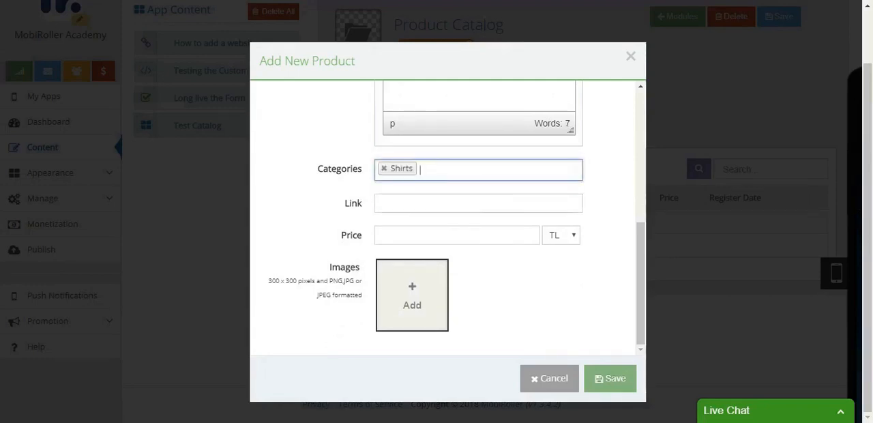
{"action": "left_click", "coordinate": [478, 203]}
{"action": "type", "text": "www."}
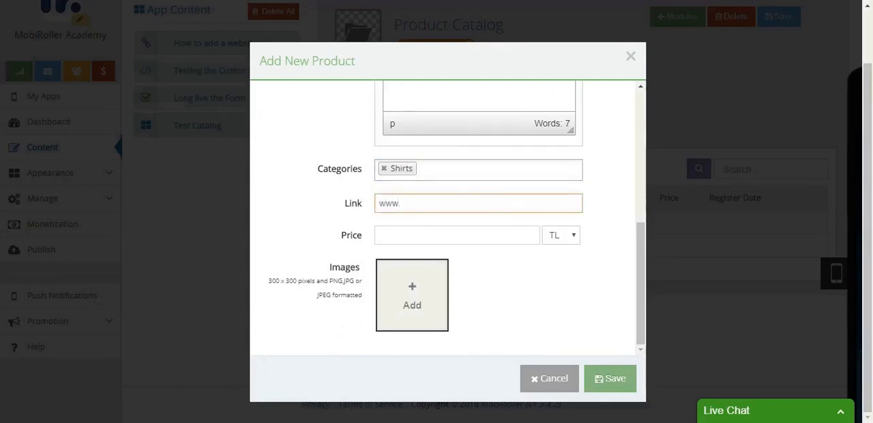
{"action": "type", "text": "yourproducturl.com"}
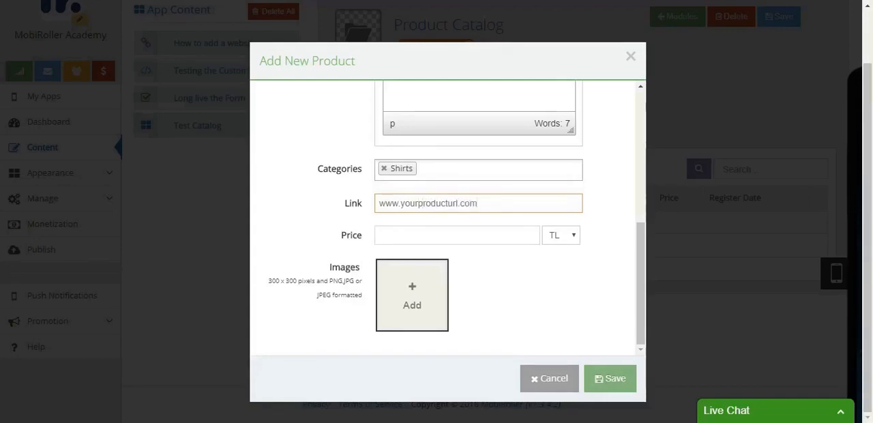
- Set the product price to 50 with $ as the currency
{"action": "left_click", "coordinate": [457, 236]}
{"action": "type", "text": "50"}
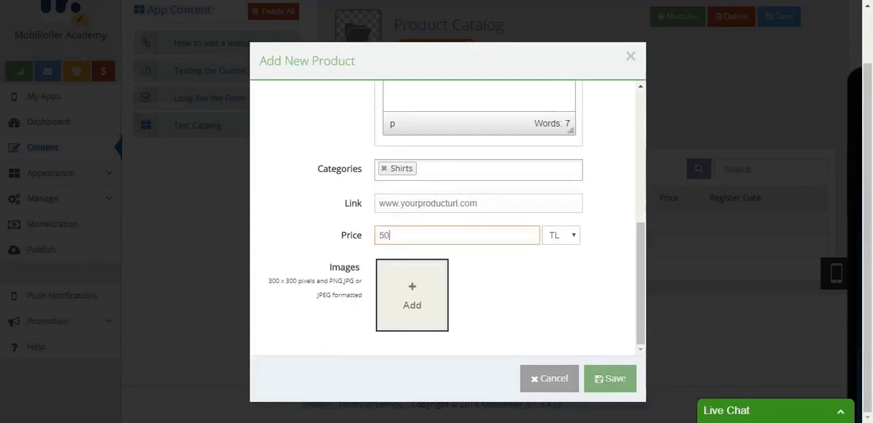
{"action": "left_click", "coordinate": [563, 245]}
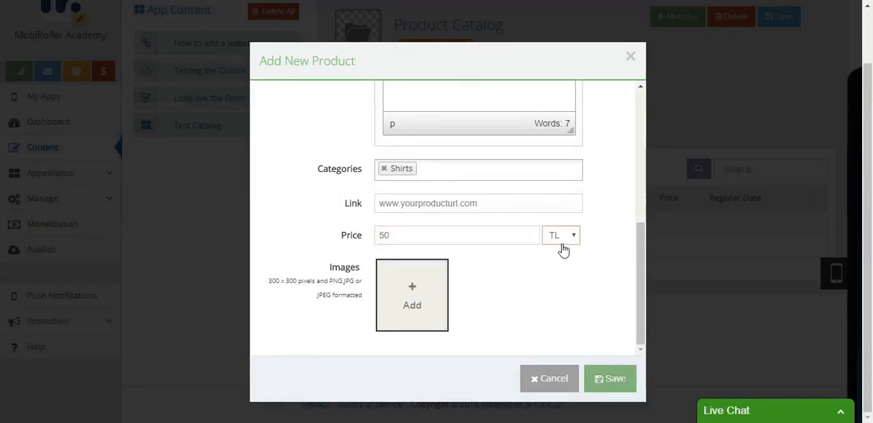
{"action": "left_click", "coordinate": [569, 269]}
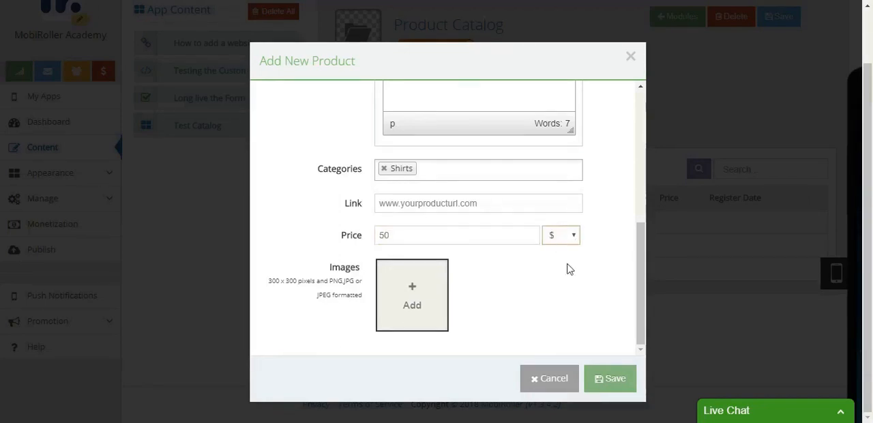
- Add the white shirt picture as product image, zoomed out so the whole shirt fits the crop frame, and save the product
{"action": "left_click", "coordinate": [390, 300]}
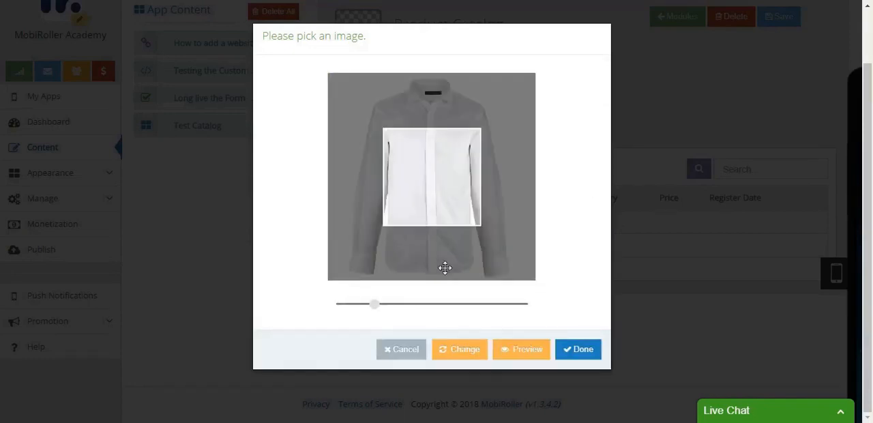
{"action": "left_click_drag", "start_coordinate": [374, 305], "coordinate": [343, 305]}
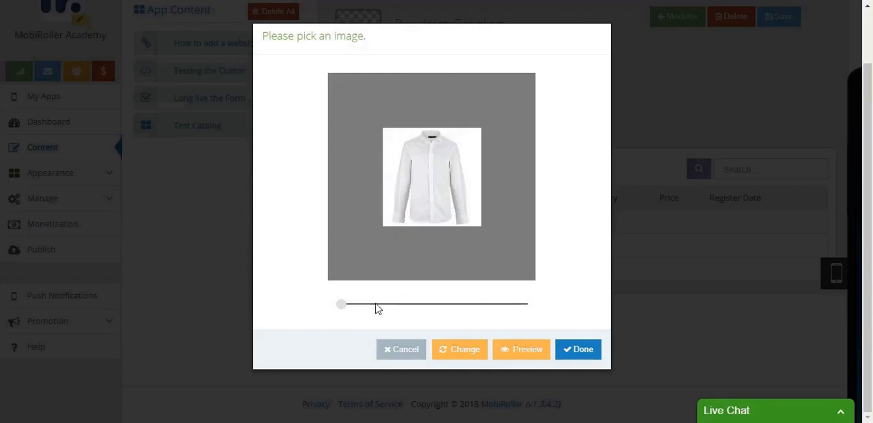
{"action": "left_click", "coordinate": [566, 357]}
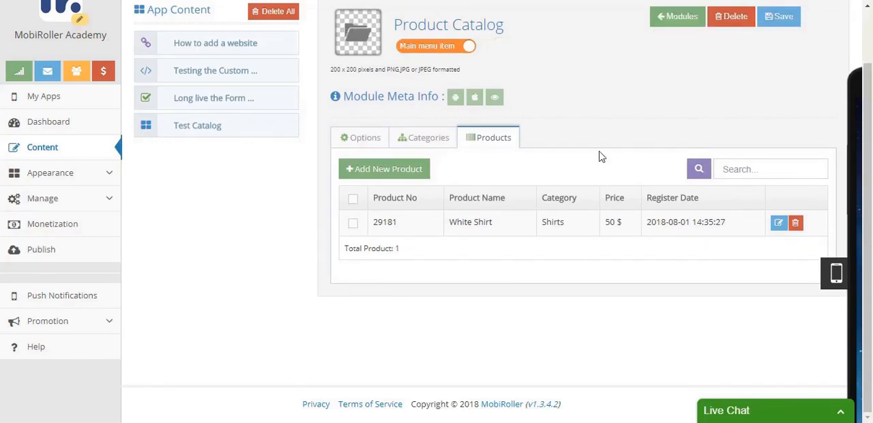
- Start a new product in the catalog with the title "Black Shirt"
{"action": "left_click", "coordinate": [395, 169]}
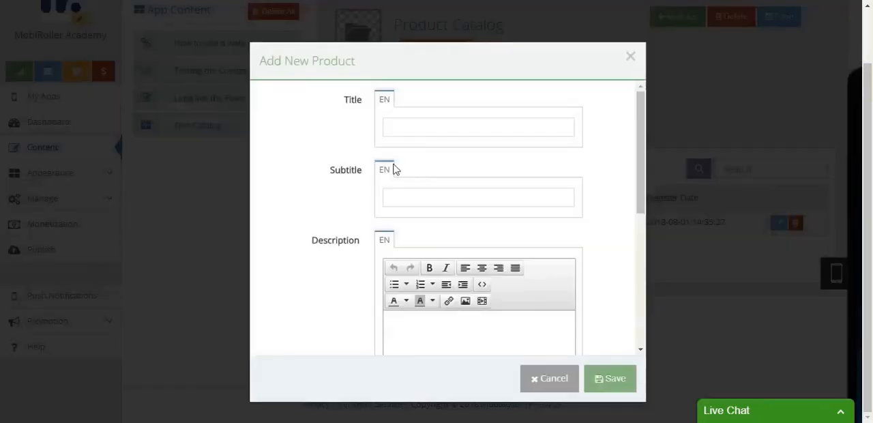
{"action": "left_click", "coordinate": [440, 127]}
{"action": "type", "text": "Bla"}
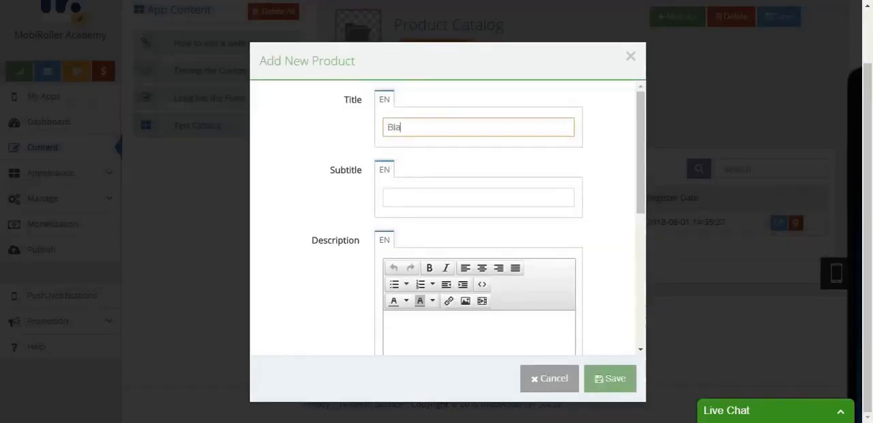
{"action": "type", "text": "ck Shirt"}
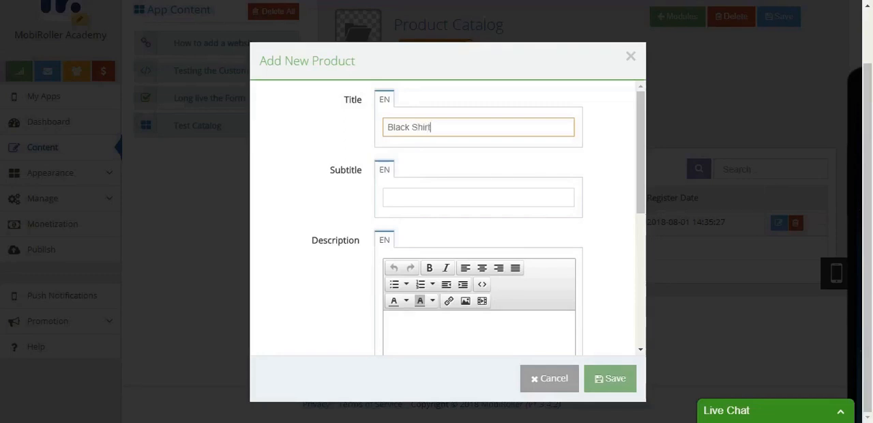
- Enter the product description "Write a kick ass description here!"
{"action": "scroll", "coordinate": [457, 236], "scroll_direction": "down", "scroll_amount": 3}
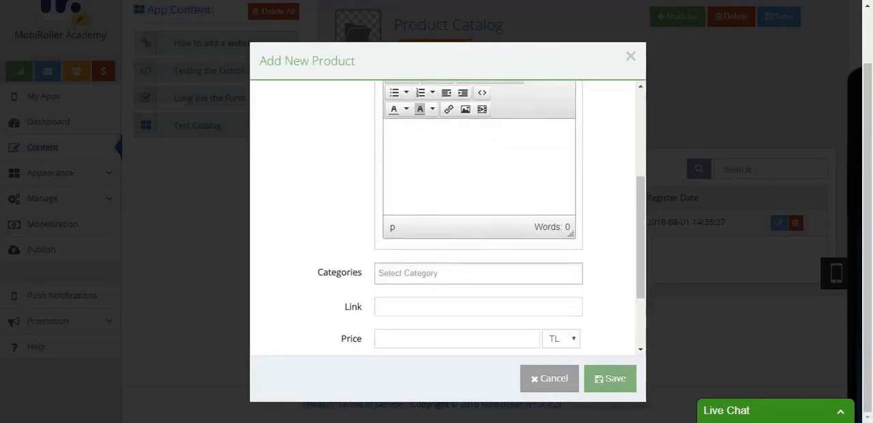
{"action": "left_click", "coordinate": [456, 179]}
{"action": "type", "text": "Write a kick as"}
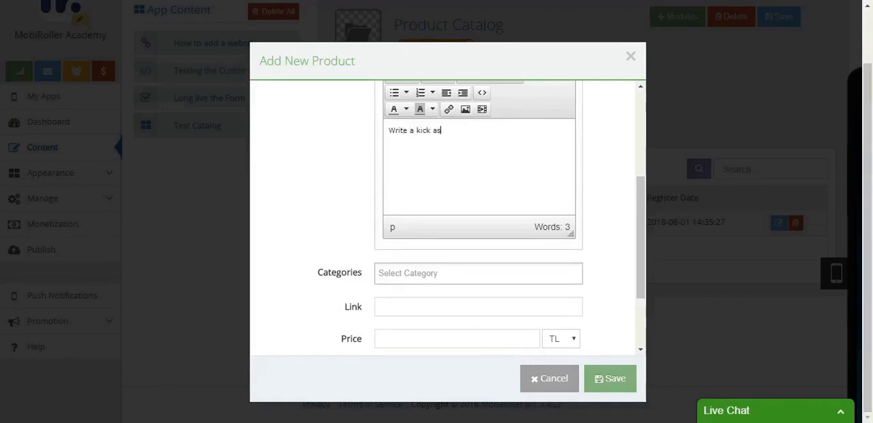
{"action": "type", "text": "s description here!"}
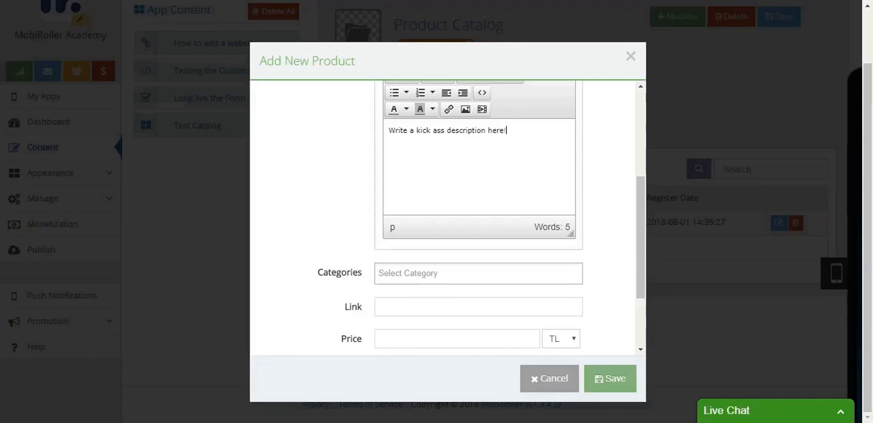
- Assign the black shirt to the Shirts category and set its link to yoururl.com
{"action": "scroll", "coordinate": [445, 294], "scroll_direction": "down", "scroll_amount": 3}
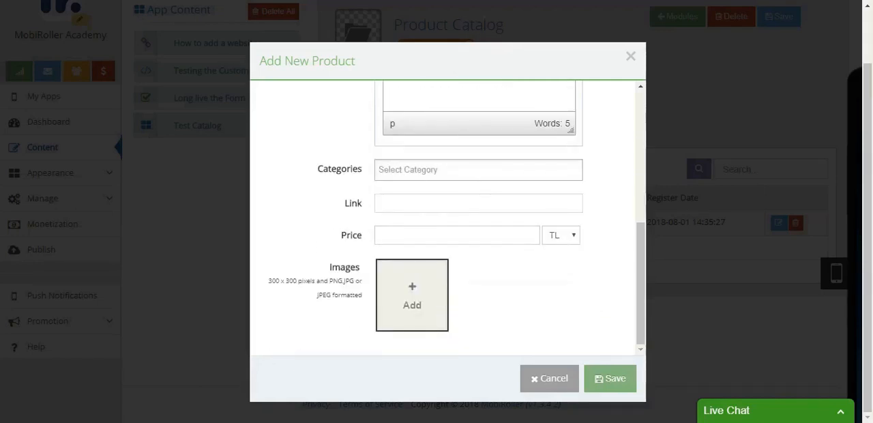
{"action": "left_click", "coordinate": [427, 167]}
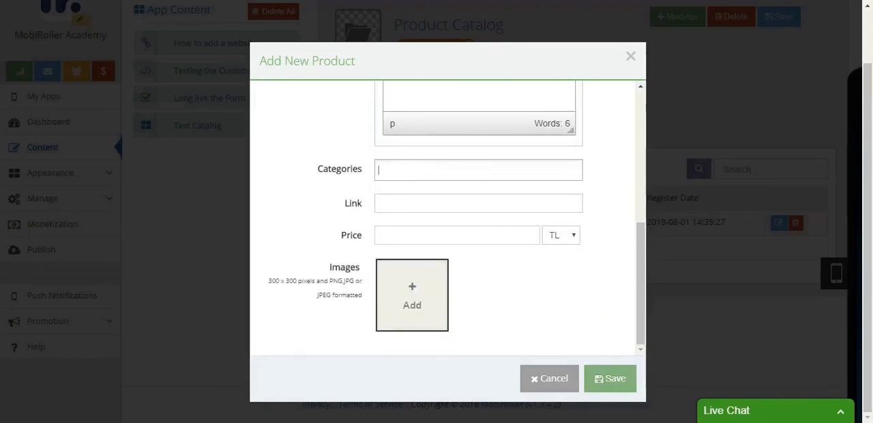
{"action": "left_click", "coordinate": [422, 169]}
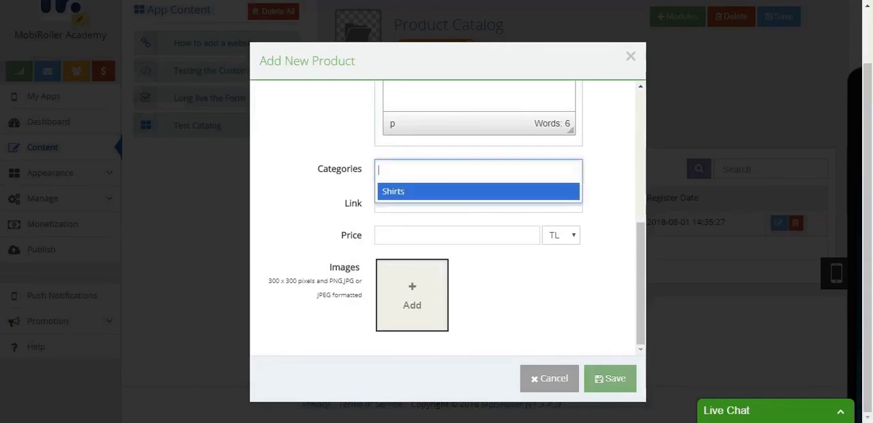
{"action": "left_click", "coordinate": [420, 191]}
{"action": "left_click", "coordinate": [421, 203]}
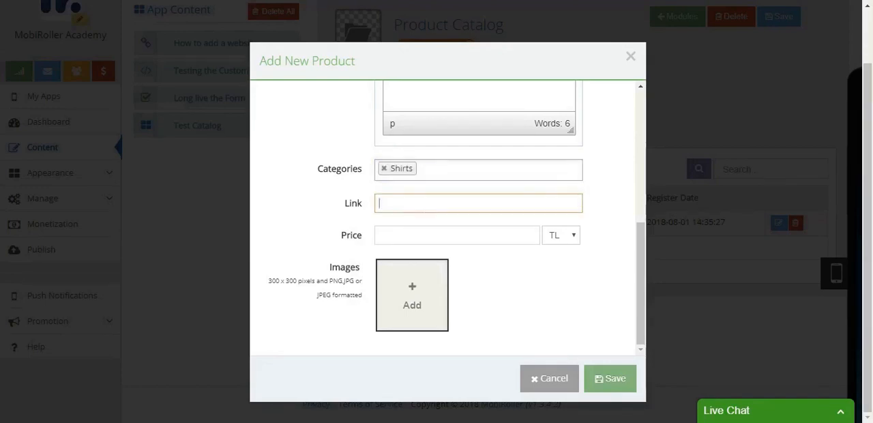
{"action": "type", "text": "yoururl.co"}
{"action": "type", "text": "o"}
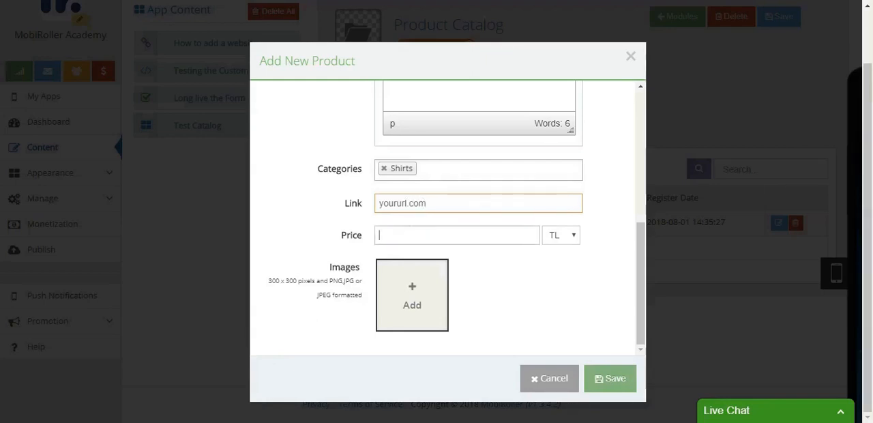
- Set the black shirt's price to 60 with $ as the currency
{"action": "left_click", "coordinate": [407, 232]}
{"action": "type", "text": "60"}
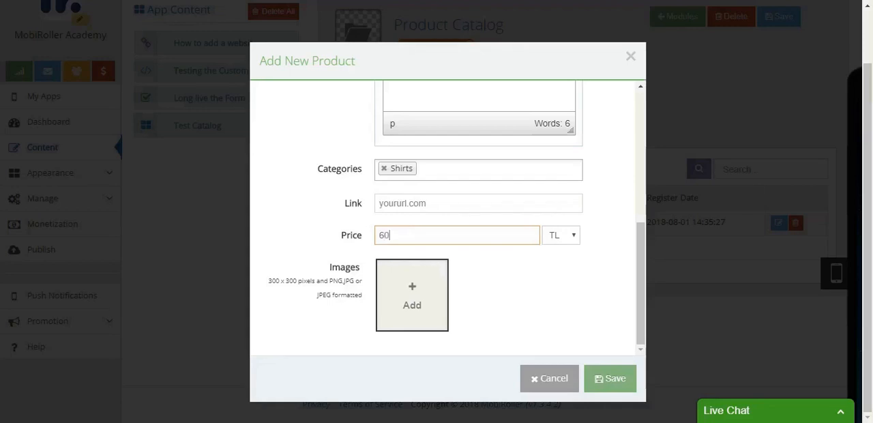
{"action": "left_click", "coordinate": [567, 237]}
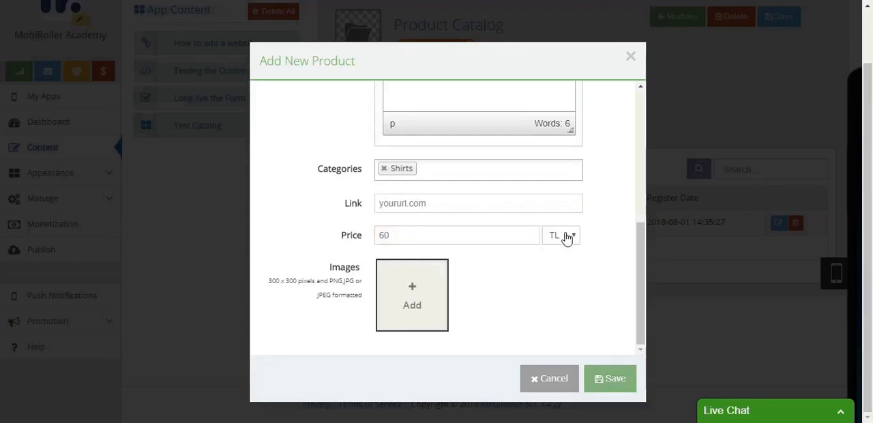
{"action": "left_click", "coordinate": [563, 266]}
- Add the black shirt picture as product image, then save the product and the whole catalog screen
{"action": "left_click", "coordinate": [412, 311]}
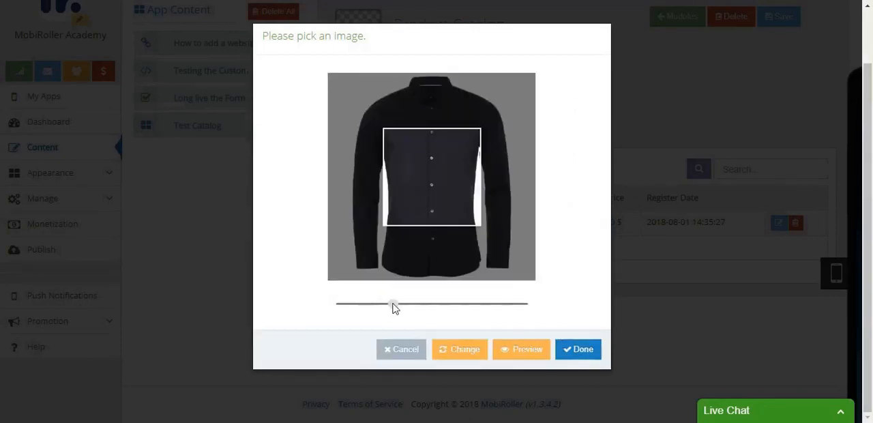
{"action": "left_click", "coordinate": [566, 348]}
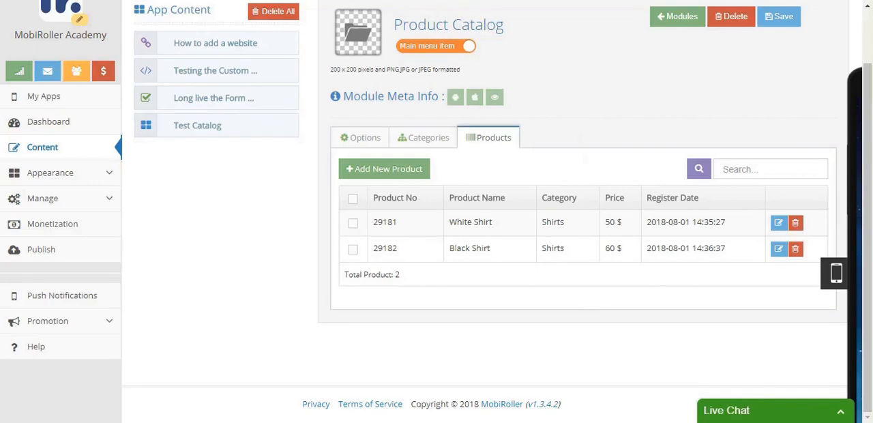
{"action": "scroll", "coordinate": [582, 127], "scroll_direction": "up", "scroll_amount": 2}
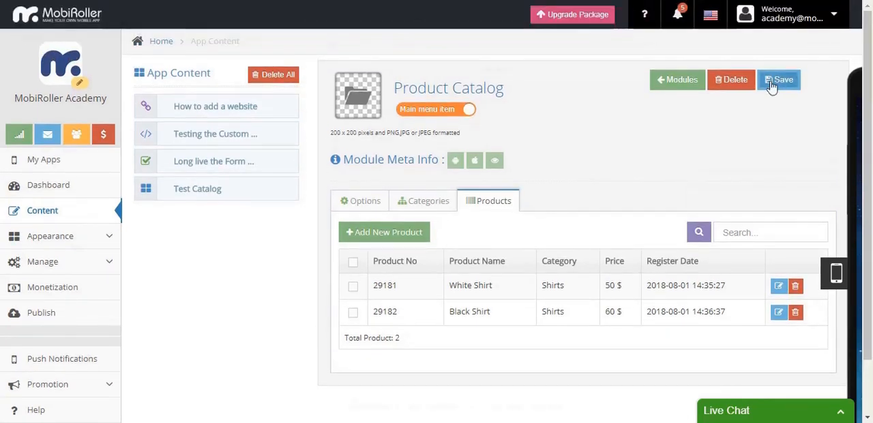
{"action": "left_click", "coordinate": [772, 81]}
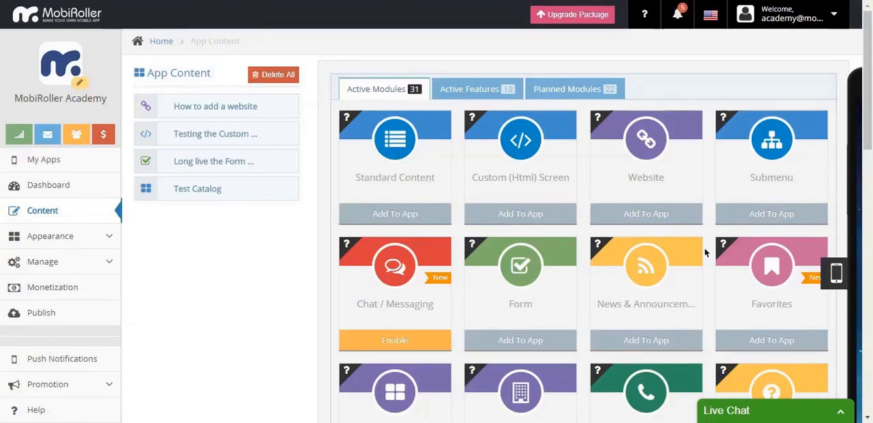
{"action": "left_click", "coordinate": [677, 340]}
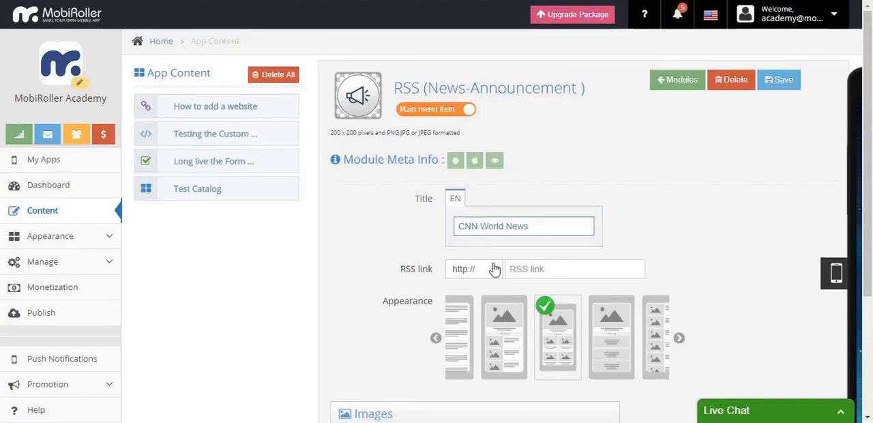
{"action": "mouse_move", "coordinate": [410, 278]}
{"action": "left_click", "coordinate": [616, 273]}
{"action": "type", "text": "rss.cnn.com/rss/edition_world.rss"}
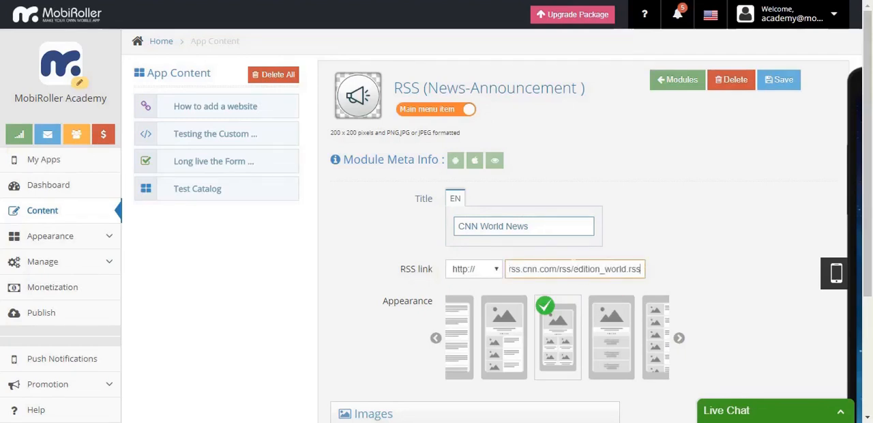
{"action": "left_click", "coordinate": [372, 289]}
- Look through the appearance layouts of the RSS screen, keep the preselected one and save the screen
{"action": "scroll", "coordinate": [376, 287], "scroll_direction": "down", "scroll_amount": 1}
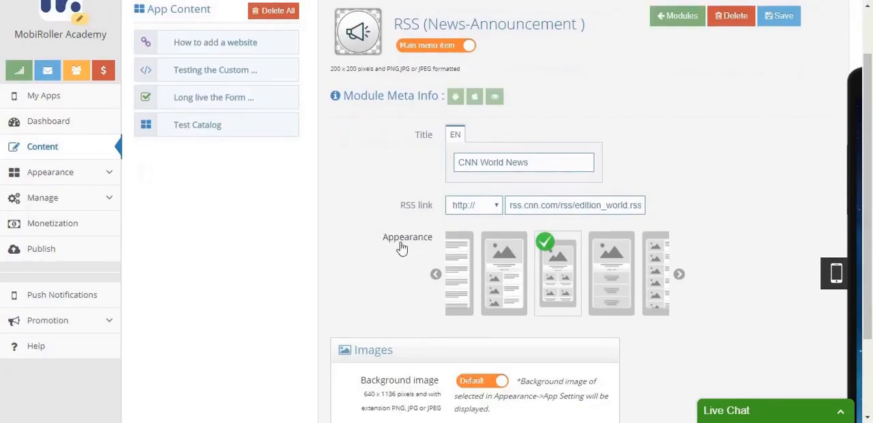
{"action": "left_click", "coordinate": [681, 275]}
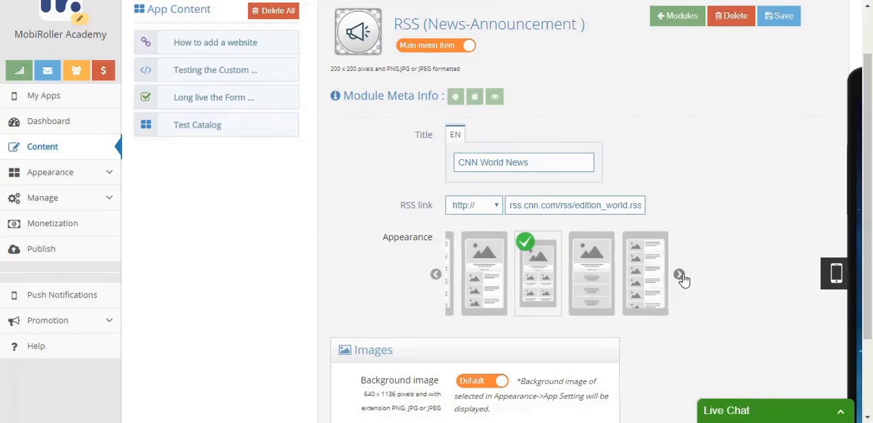
{"action": "left_click", "coordinate": [680, 275]}
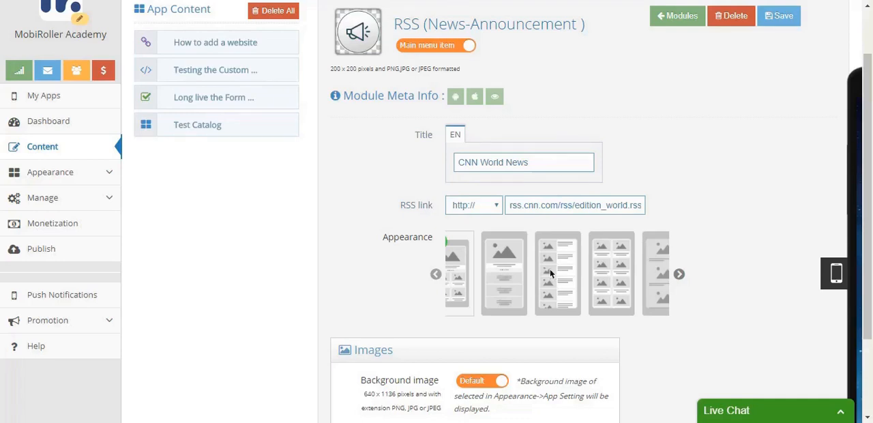
{"action": "left_click", "coordinate": [778, 16]}
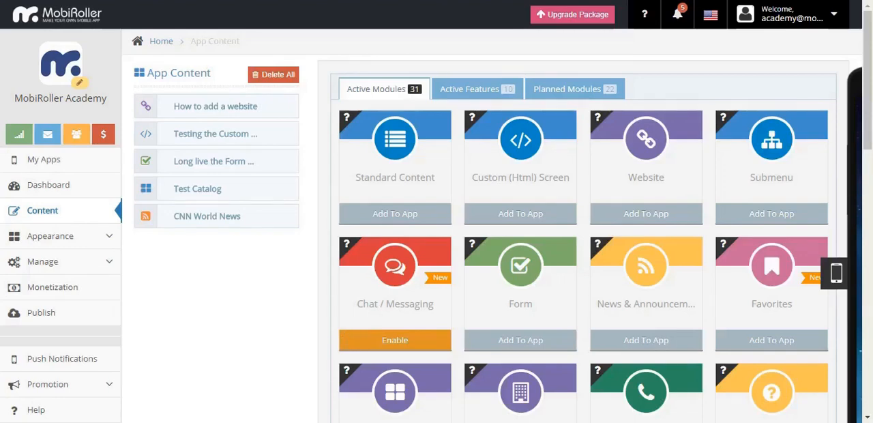
- Open the app's login settings in order to enable the Chat / Messaging module
{"action": "left_click", "coordinate": [348, 339]}
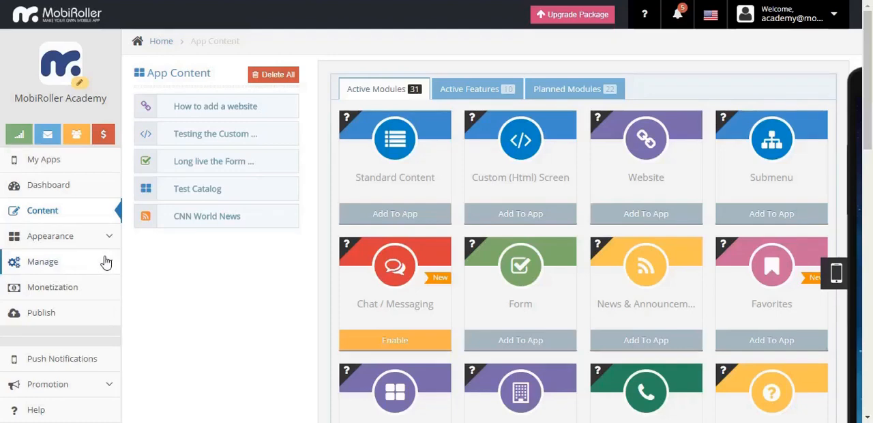
{"action": "left_click", "coordinate": [106, 262]}
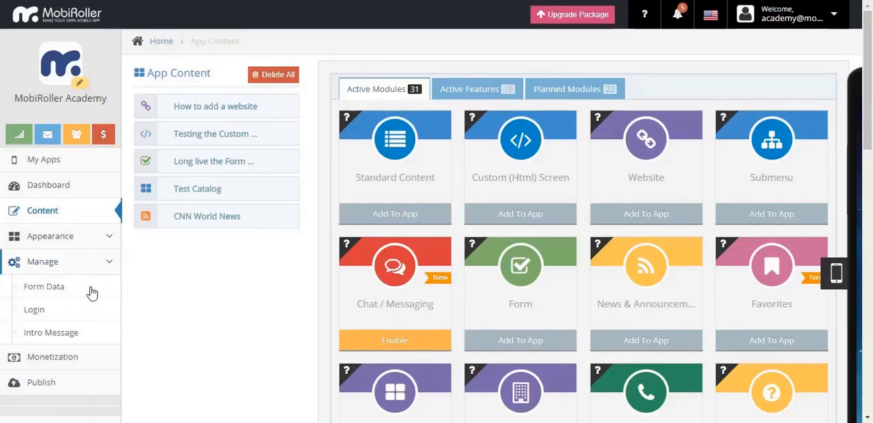
{"action": "left_click", "coordinate": [37, 313]}
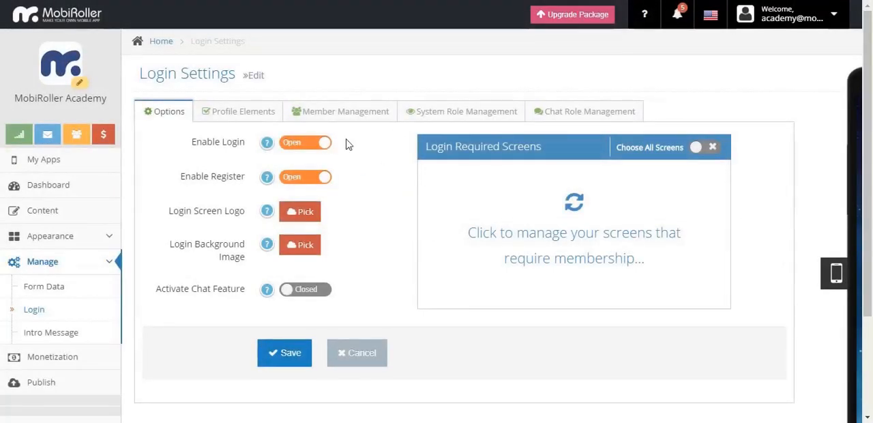
- Try switching the Enable Login option off and back on
{"action": "left_click", "coordinate": [318, 145]}
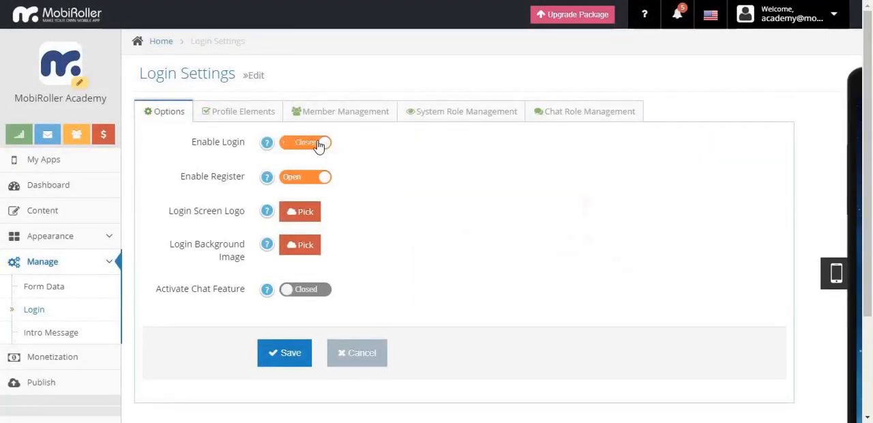
{"action": "left_click", "coordinate": [319, 145]}
{"action": "left_click", "coordinate": [319, 145]}
{"action": "left_click", "coordinate": [319, 145]}
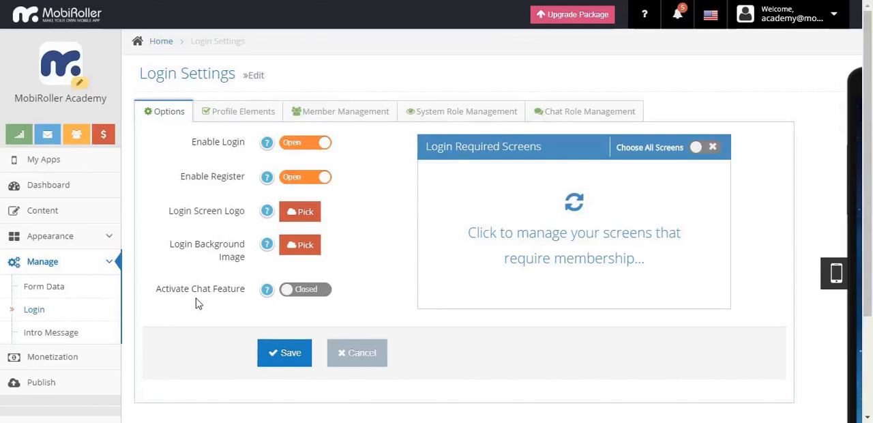
- Activate the chat feature with the prefilled Firebase values, save the login settings and return to the app content
{"action": "left_click", "coordinate": [288, 290]}
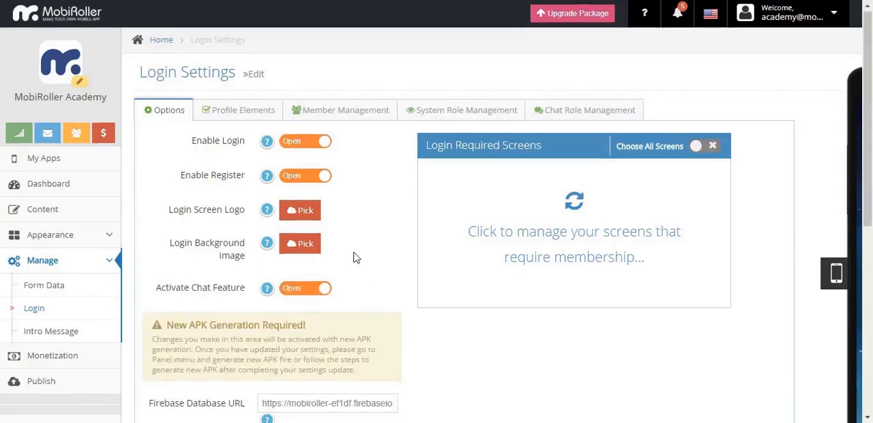
{"action": "scroll", "coordinate": [354, 255], "scroll_direction": "down", "scroll_amount": 3}
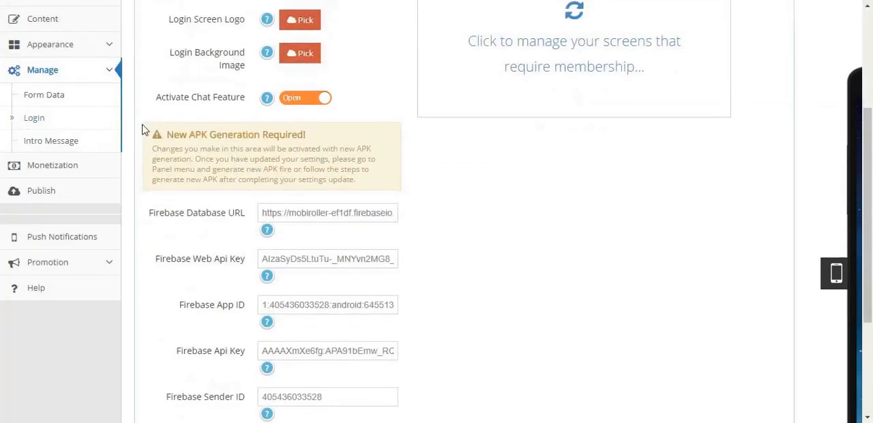
{"action": "scroll", "coordinate": [146, 130], "scroll_direction": "down", "scroll_amount": 2}
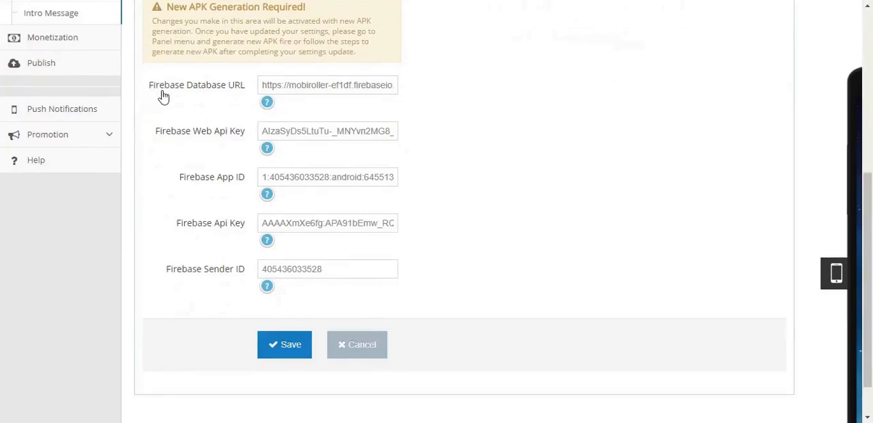
{"action": "left_click", "coordinate": [228, 92]}
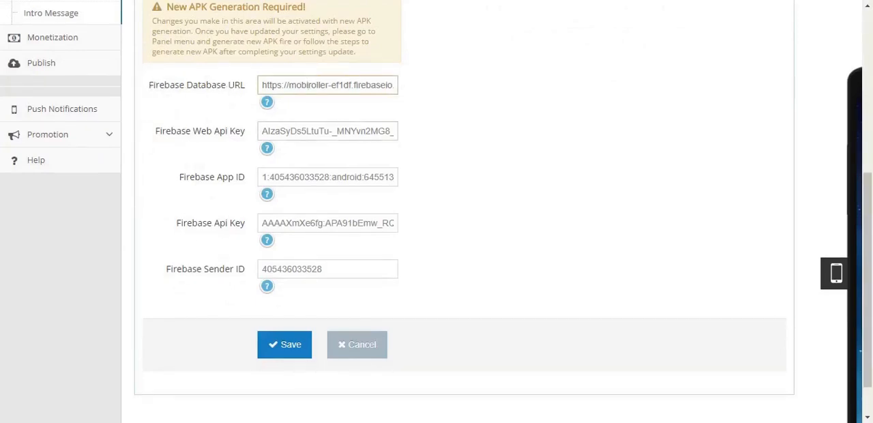
{"action": "left_click", "coordinate": [339, 131]}
{"action": "left_click", "coordinate": [319, 268]}
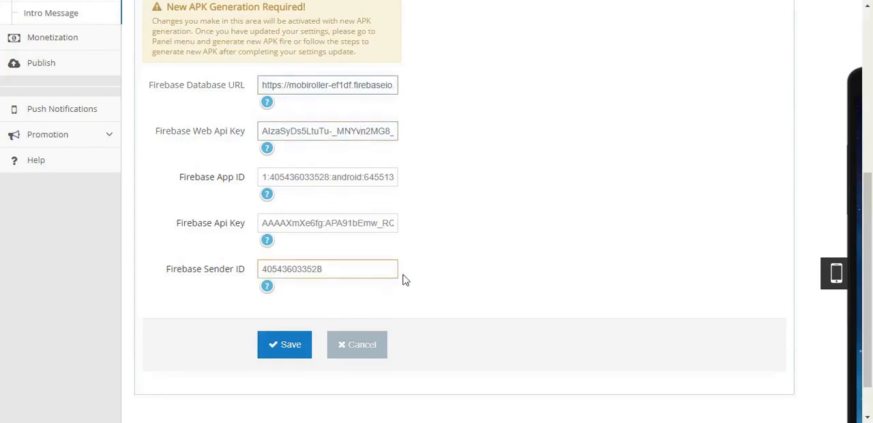
{"action": "left_click", "coordinate": [296, 350]}
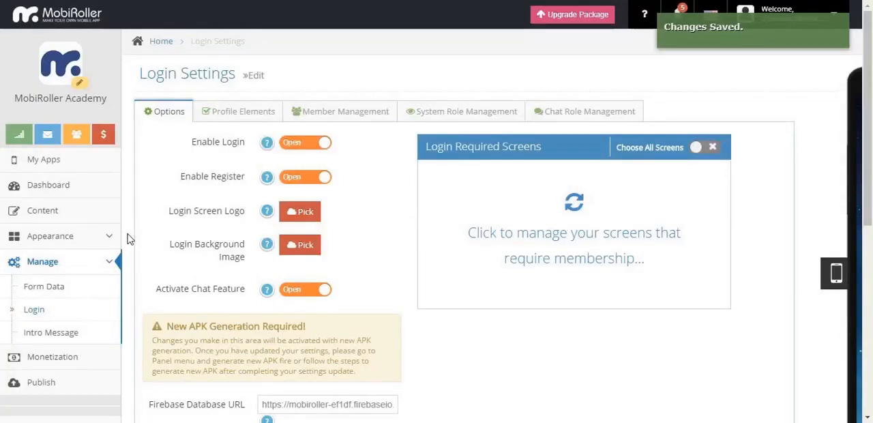
{"action": "left_click", "coordinate": [59, 214]}
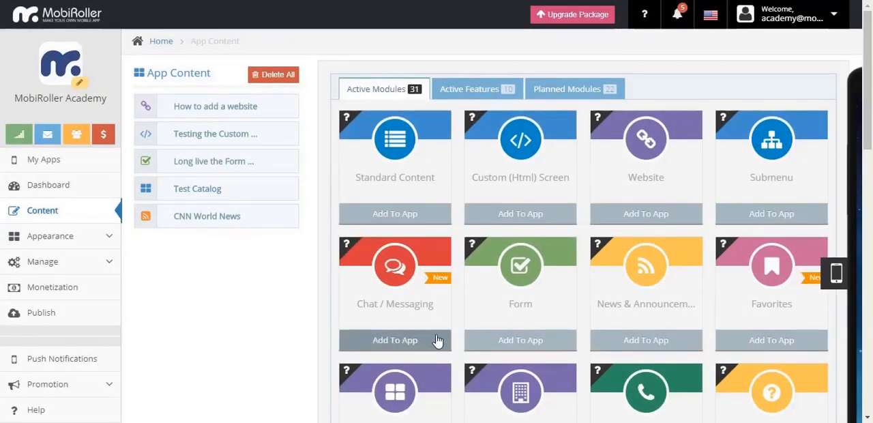
- Add a Chat / Messaging screen titled "Testing the Chat Module!!!", save it and return to the module list
{"action": "left_click", "coordinate": [437, 341]}
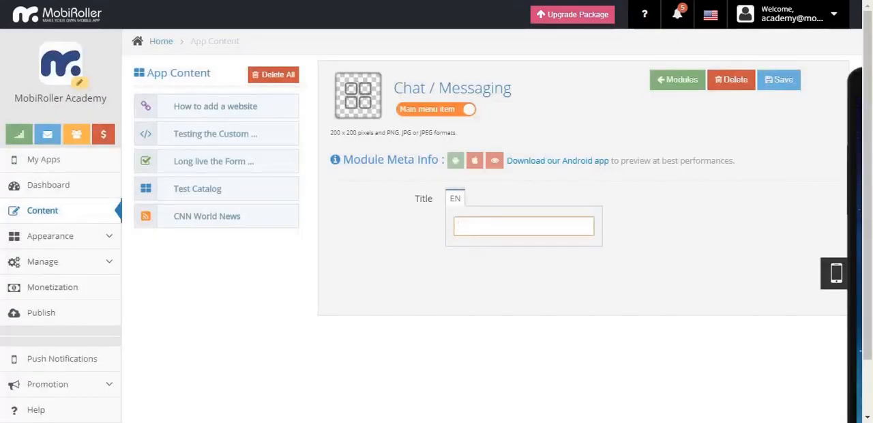
{"action": "type", "text": "Testing the Chat Module!!!"}
{"action": "left_click", "coordinate": [790, 89]}
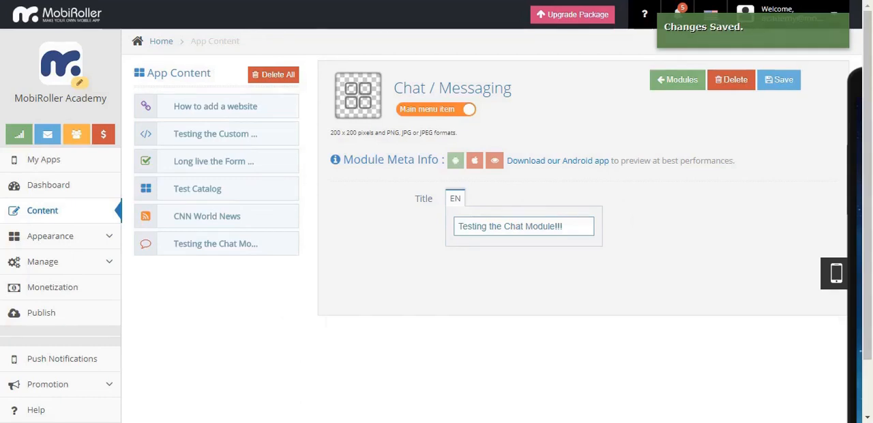
{"action": "left_click", "coordinate": [678, 80]}
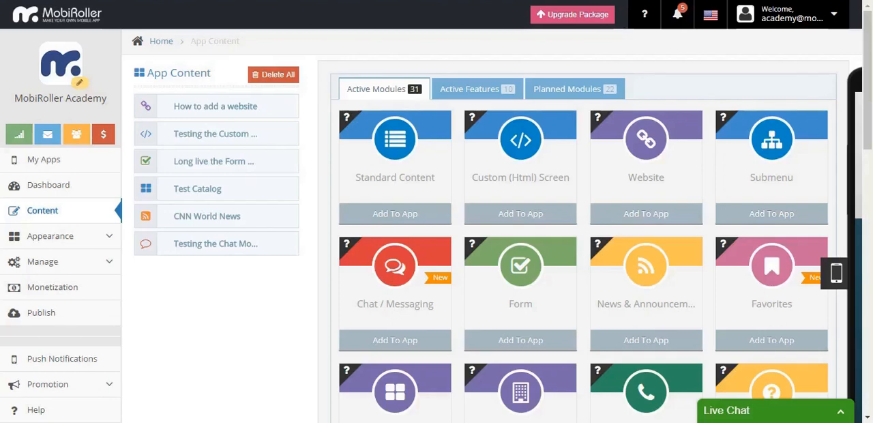
- Add a Submenu screen titled "Cars" as a main menu item, save it and return to the module list
{"action": "left_click", "coordinate": [750, 214]}
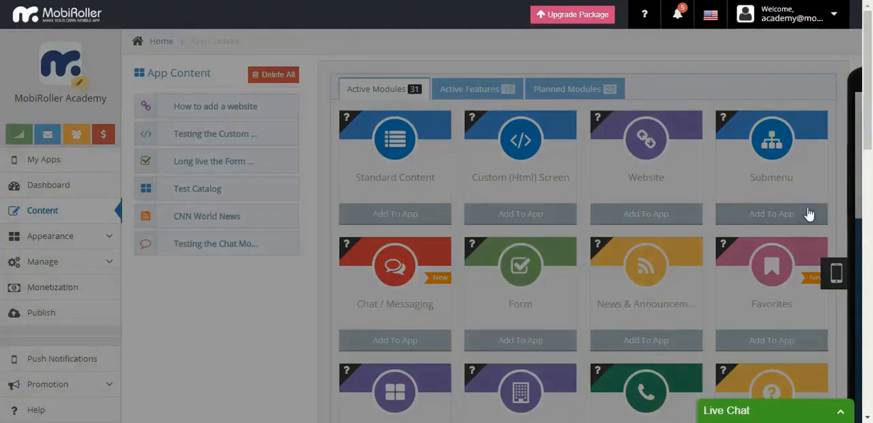
{"action": "scroll", "coordinate": [810, 213], "scroll_direction": "down", "scroll_amount": 1}
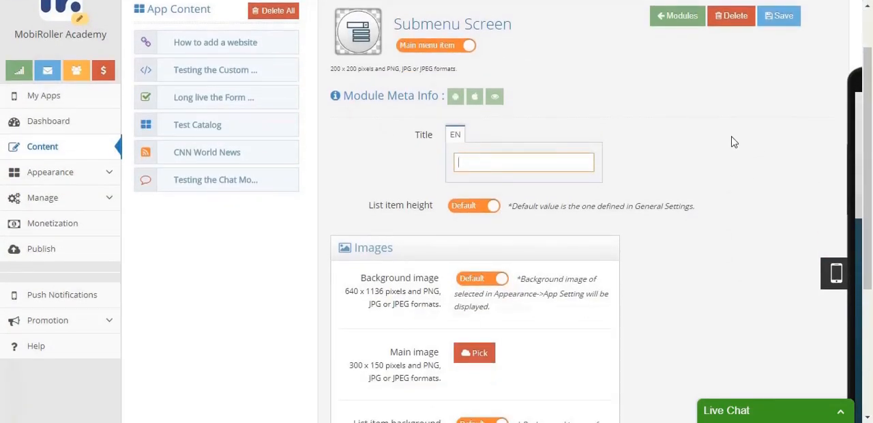
{"action": "type", "text": "Cars"}
{"action": "scroll", "coordinate": [729, 144], "scroll_direction": "up", "scroll_amount": 1}
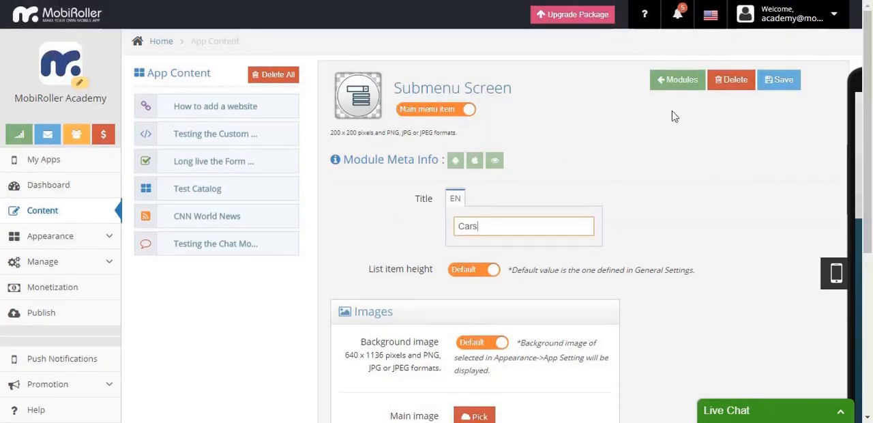
{"action": "left_click", "coordinate": [781, 86]}
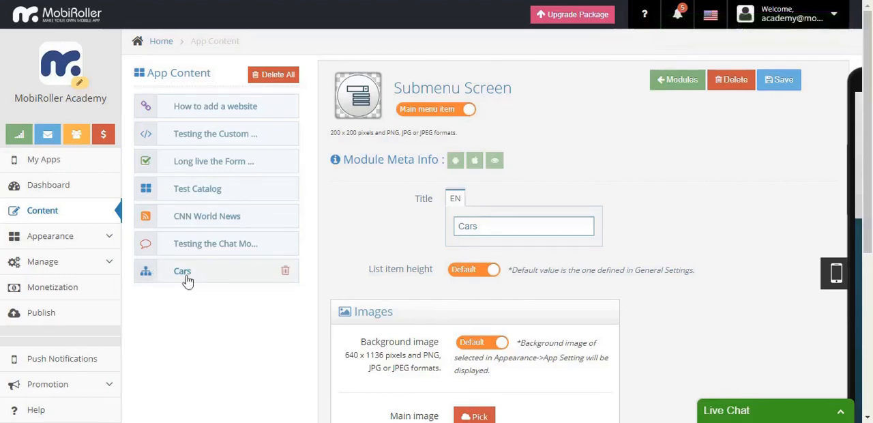
{"action": "left_click", "coordinate": [679, 80]}
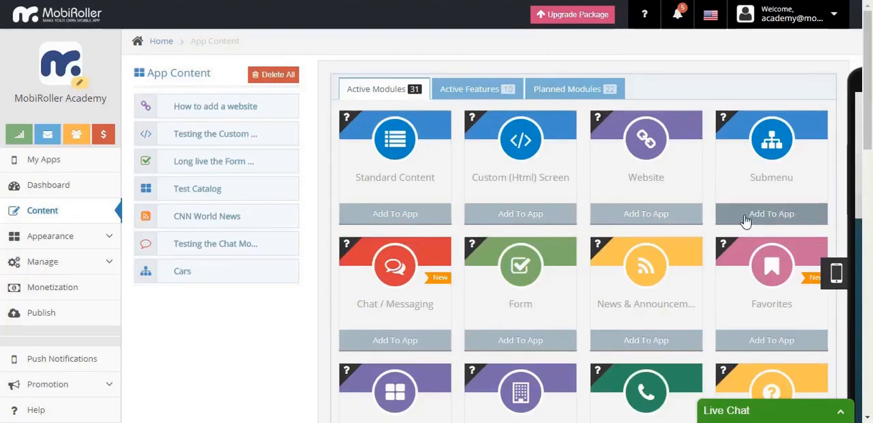
{"action": "left_click", "coordinate": [752, 213]}
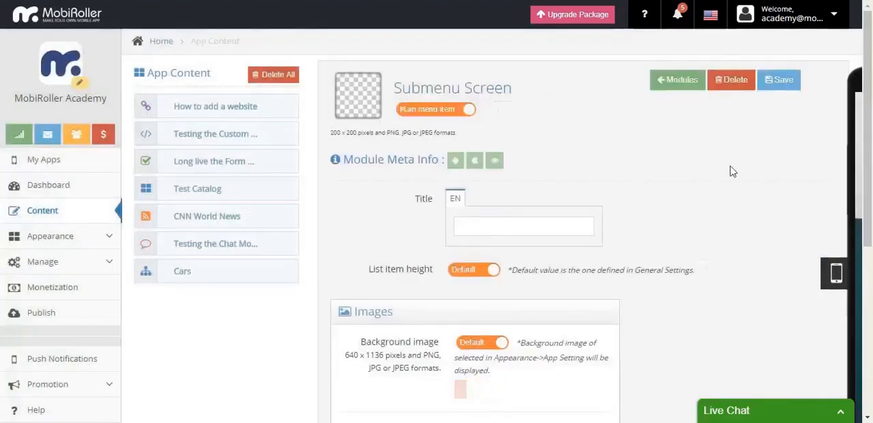
{"action": "type", "text": "Sp"}
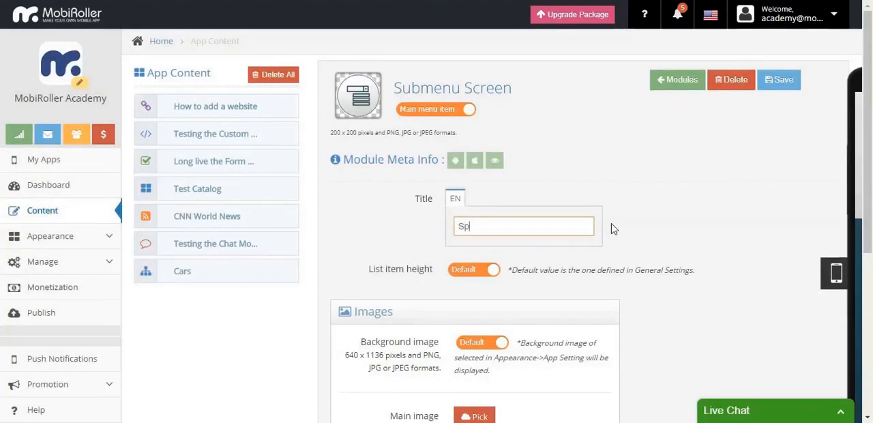
{"action": "type", "text": "orts Cars"}
{"action": "key", "text": "Return"}
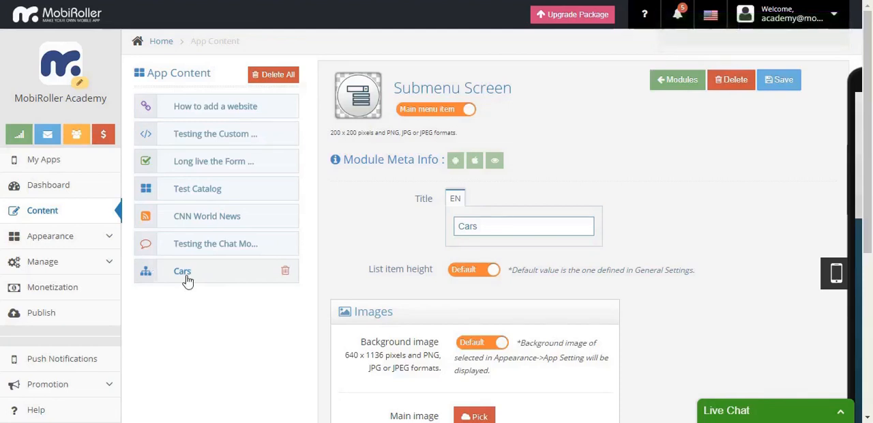
{"action": "left_click", "coordinate": [679, 82]}
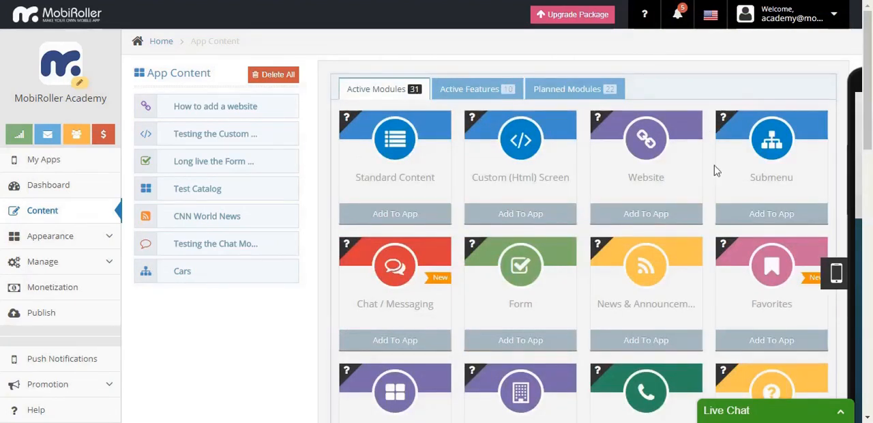
- Add a Submenu screen titled "Sports Cars" as a menu screen item under Cars, save it and return to the module list
{"action": "left_click", "coordinate": [754, 214]}
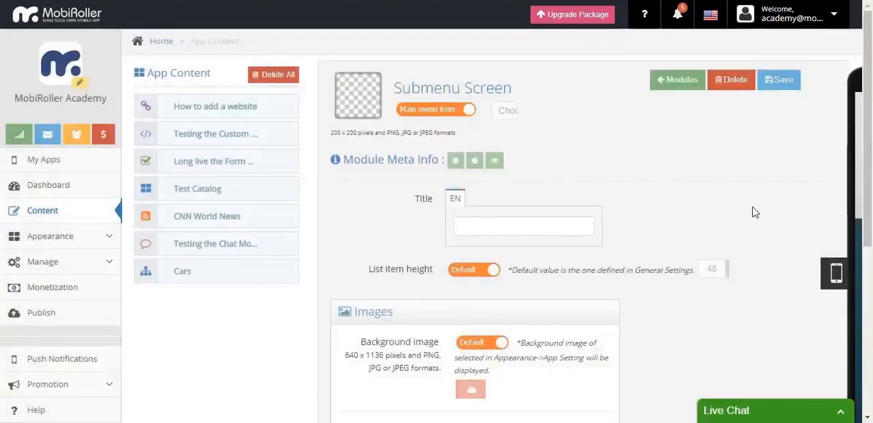
{"action": "type", "text": "Sports Cars"}
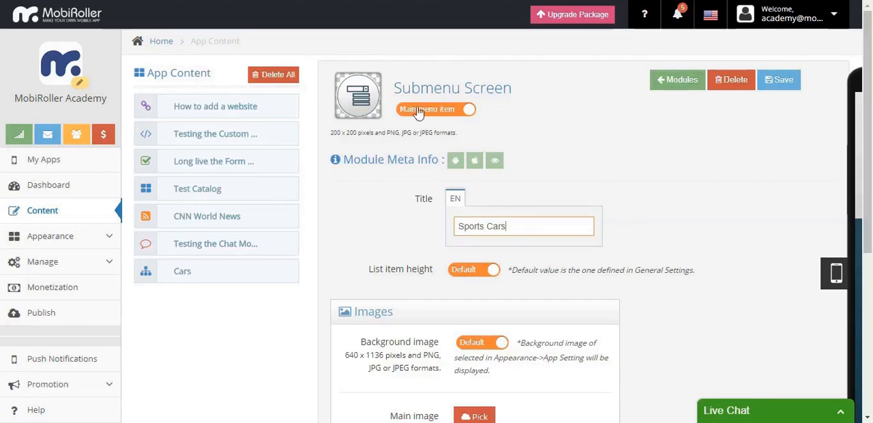
{"action": "left_click", "coordinate": [419, 111]}
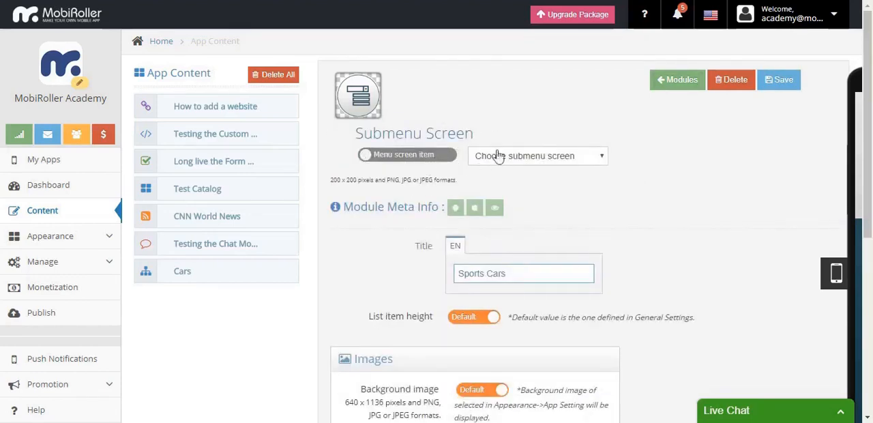
{"action": "left_click", "coordinate": [574, 157]}
{"action": "left_click", "coordinate": [593, 195]}
{"action": "left_click", "coordinate": [778, 80]}
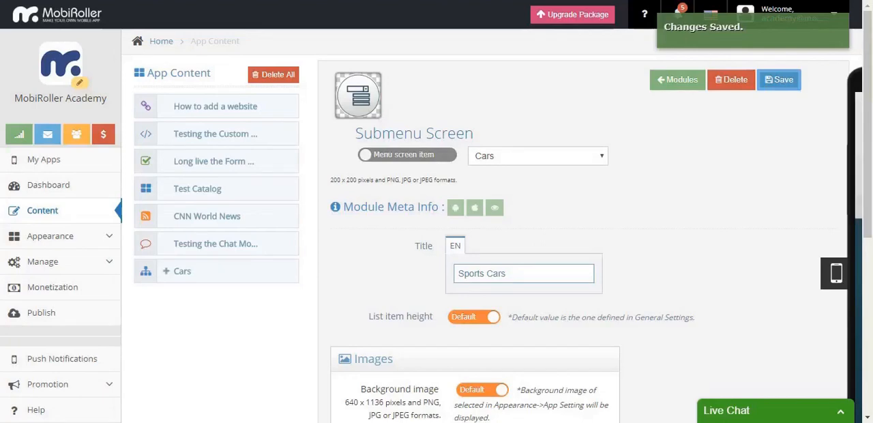
{"action": "left_click", "coordinate": [679, 89]}
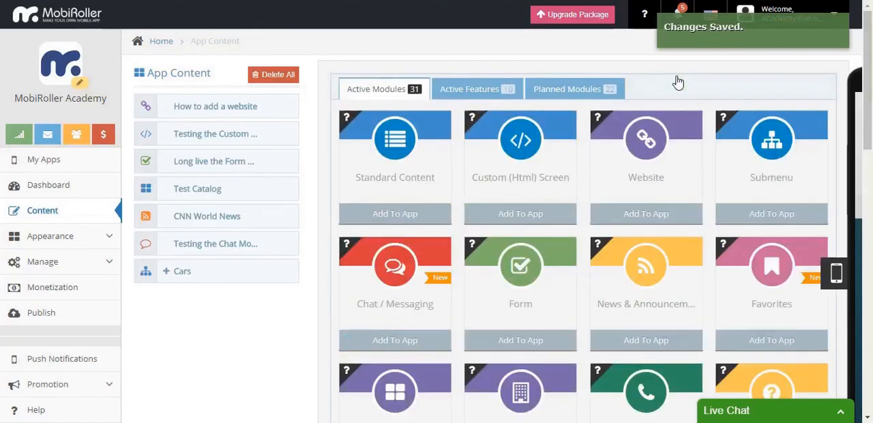
- Add a Submenu screen titled "Classic Cars" as a menu screen item under Cars, save it and return to the module list
{"action": "left_click", "coordinate": [812, 215]}
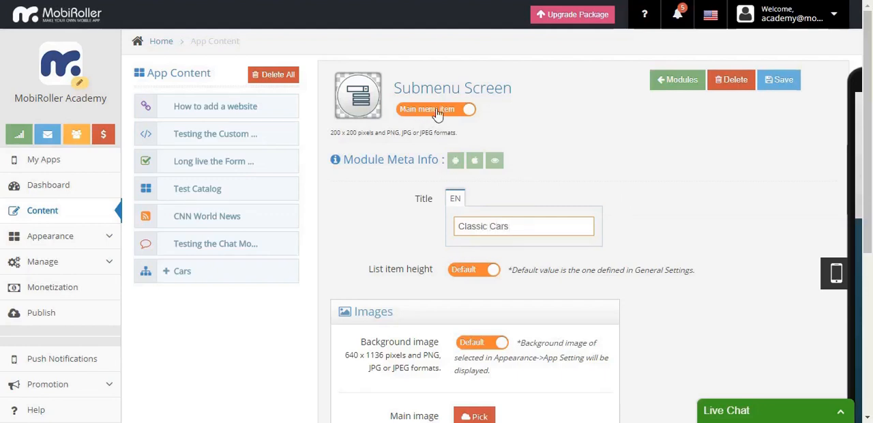
{"action": "left_click", "coordinate": [415, 115]}
{"action": "left_click", "coordinate": [577, 157]}
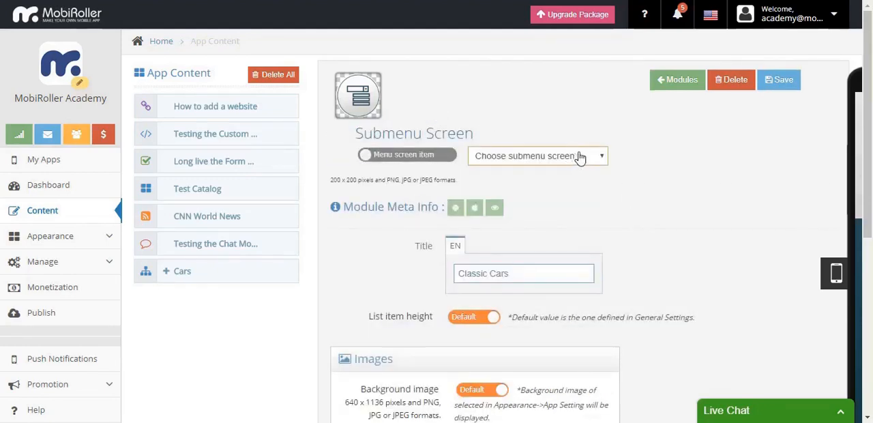
{"action": "left_click", "coordinate": [562, 170]}
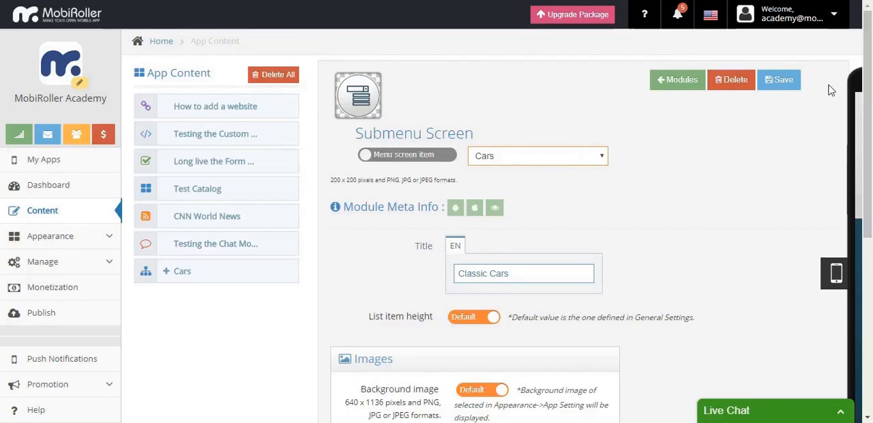
{"action": "left_click", "coordinate": [788, 82]}
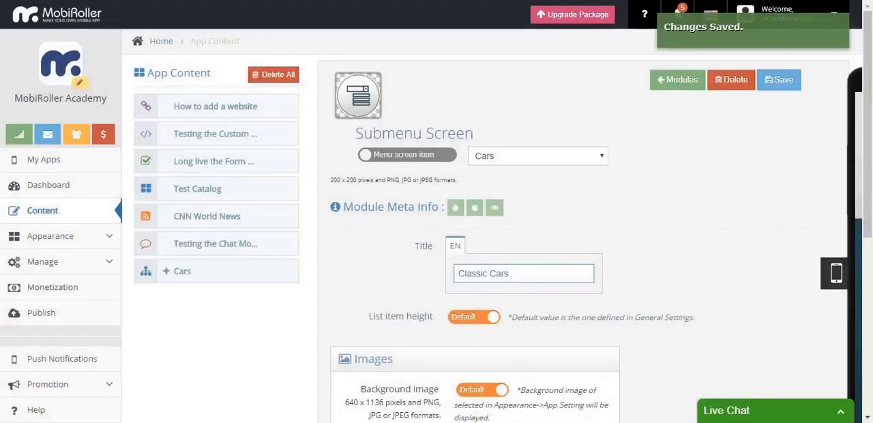
{"action": "left_click", "coordinate": [663, 80]}
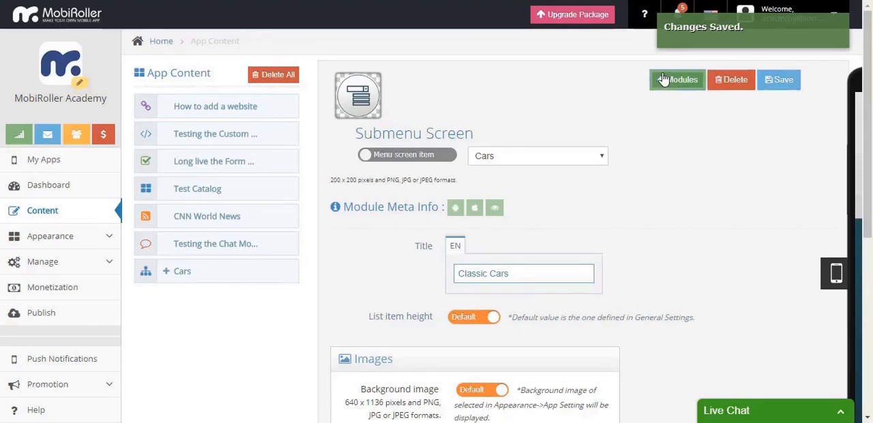
- Add and save a Submenu screen titled "Electric Cars" under Cars, then expand the Cars entry in the app content
{"action": "left_click", "coordinate": [771, 215]}
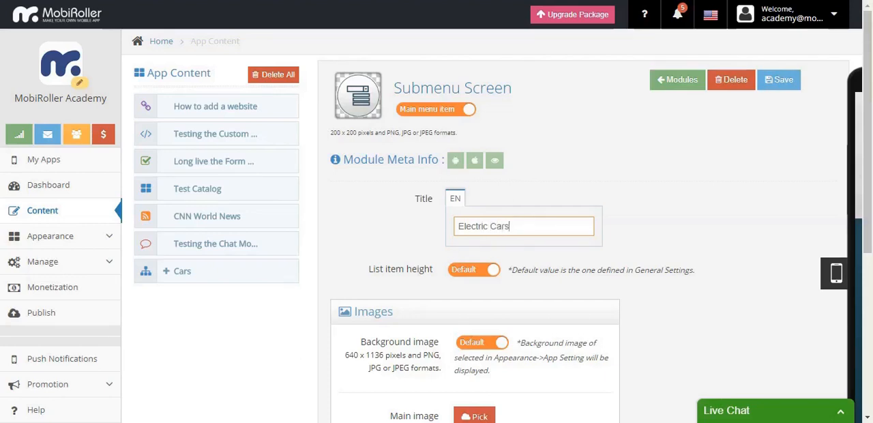
{"action": "left_click", "coordinate": [459, 114]}
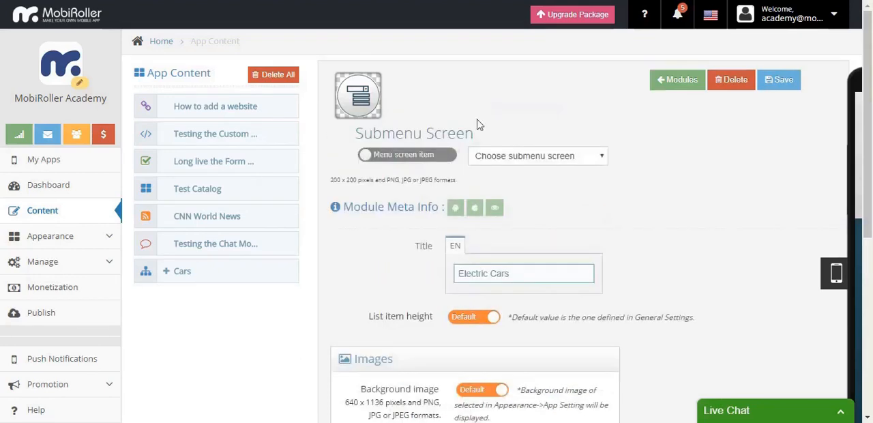
{"action": "left_click", "coordinate": [536, 172]}
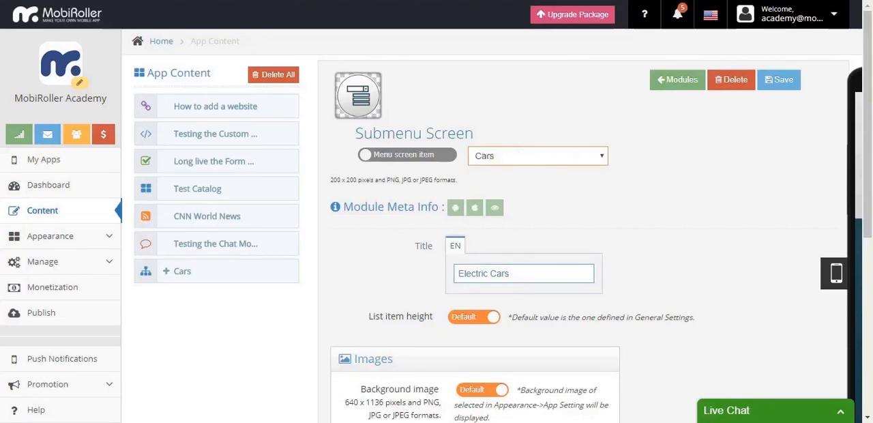
{"action": "left_click", "coordinate": [780, 88]}
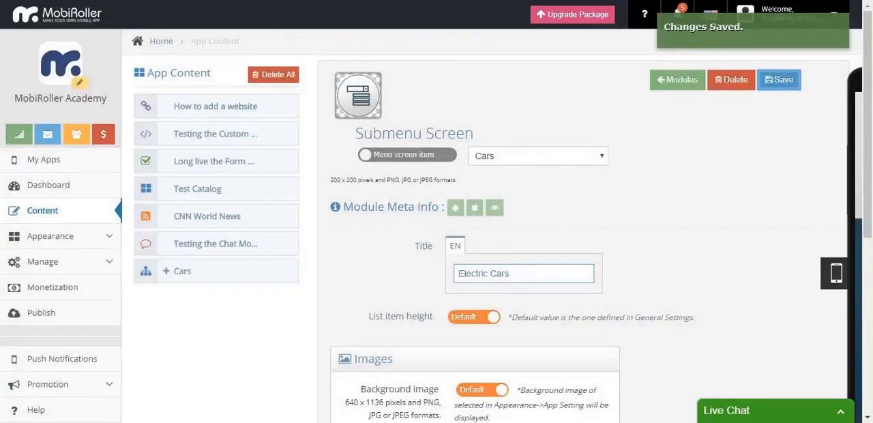
{"action": "left_click", "coordinate": [672, 85]}
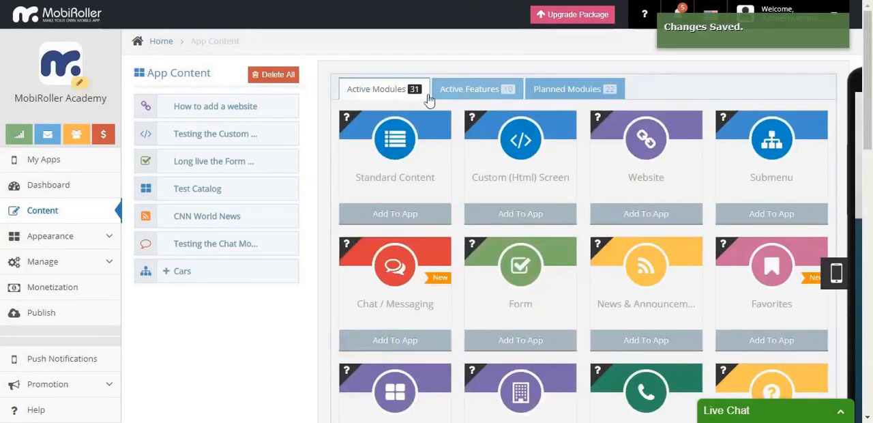
{"action": "left_click", "coordinate": [167, 272]}
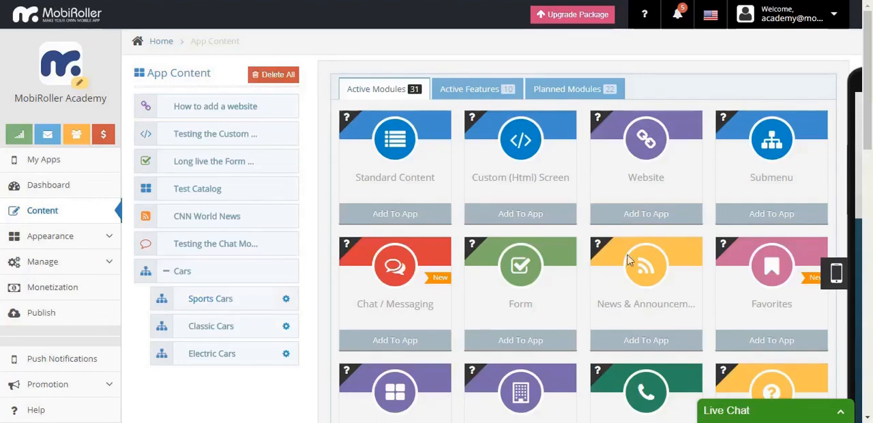
- Add a Photo Gallery screen titled "Ferrari" and assign it as a menu screen item to the Sports Cars submenu
{"action": "scroll", "coordinate": [710, 175], "scroll_direction": "down", "scroll_amount": 4}
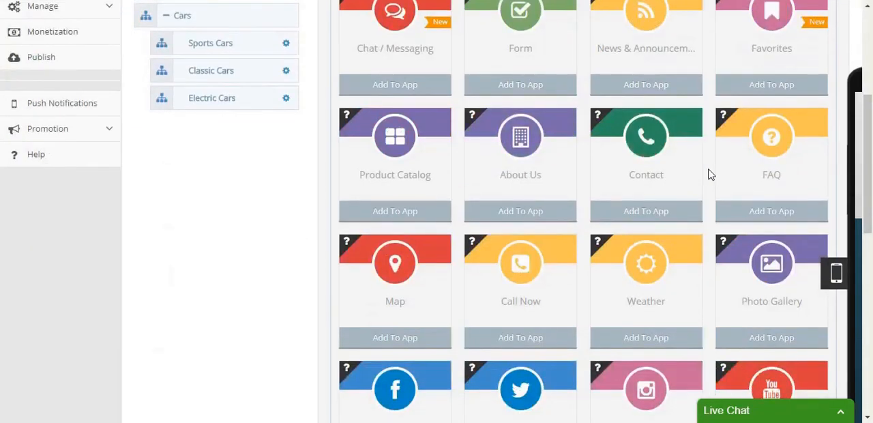
{"action": "scroll", "coordinate": [710, 175], "scroll_direction": "down", "scroll_amount": 2}
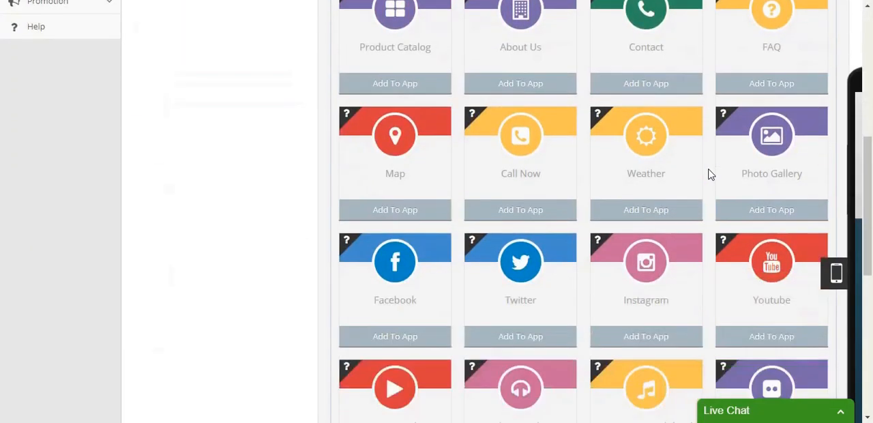
{"action": "left_click", "coordinate": [812, 210]}
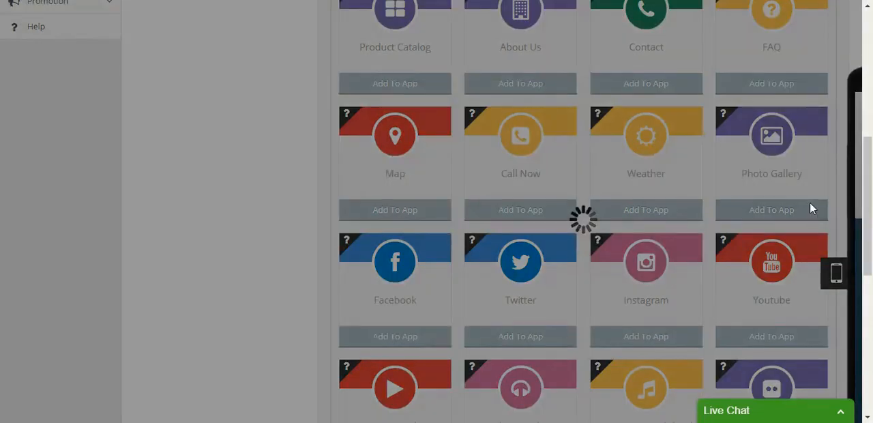
{"action": "scroll", "coordinate": [812, 210], "scroll_direction": "up", "scroll_amount": 3}
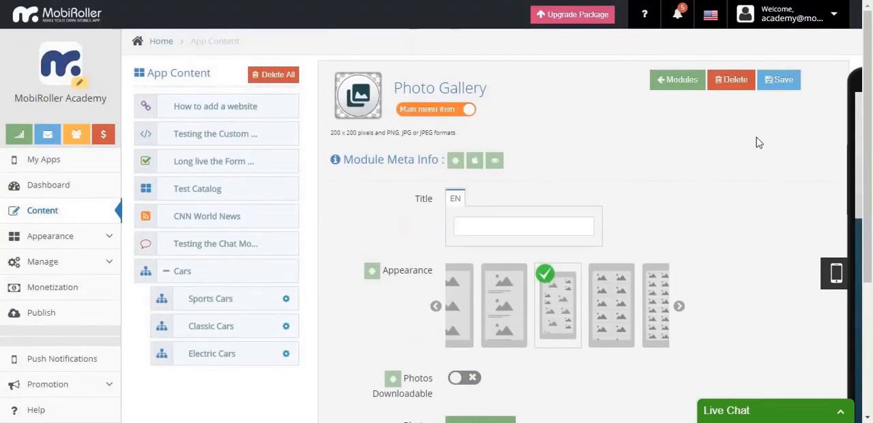
{"action": "left_click", "coordinate": [556, 221]}
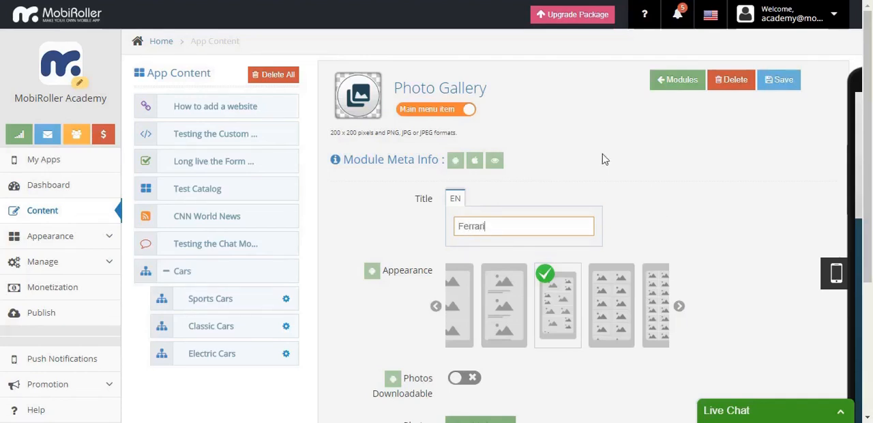
{"action": "left_click", "coordinate": [441, 111]}
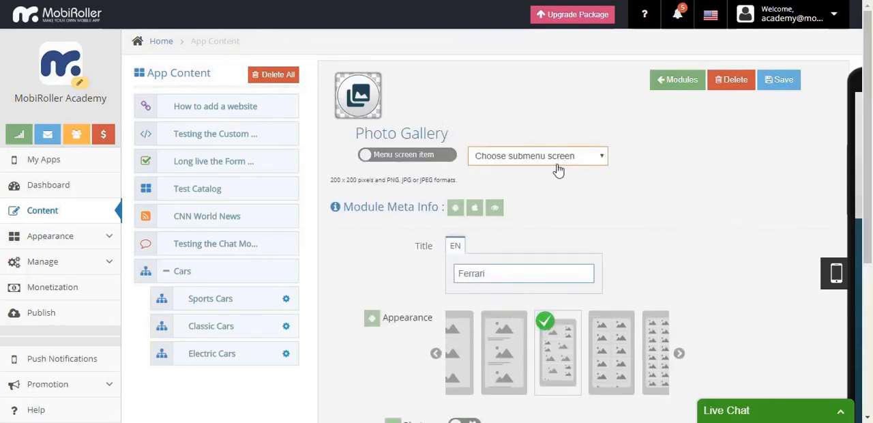
{"action": "left_click", "coordinate": [558, 171]}
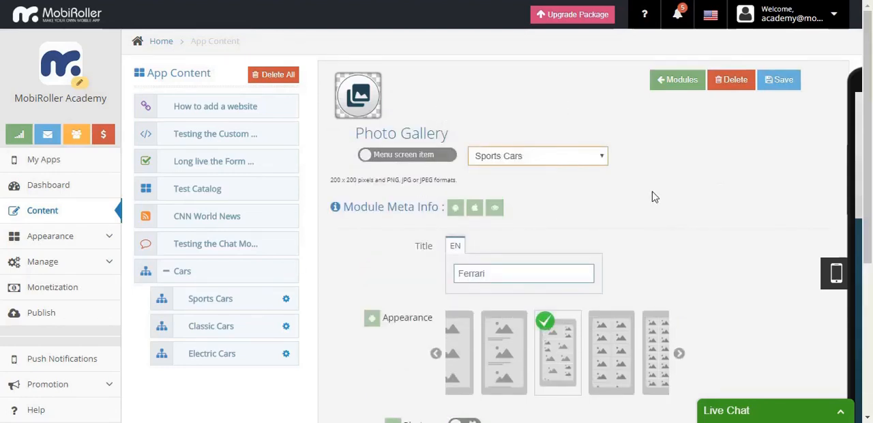
- Examine the Ferrari photo gallery's title, appearance layouts, photo download option and photo list
{"action": "scroll", "coordinate": [666, 197], "scroll_direction": "down", "scroll_amount": 2}
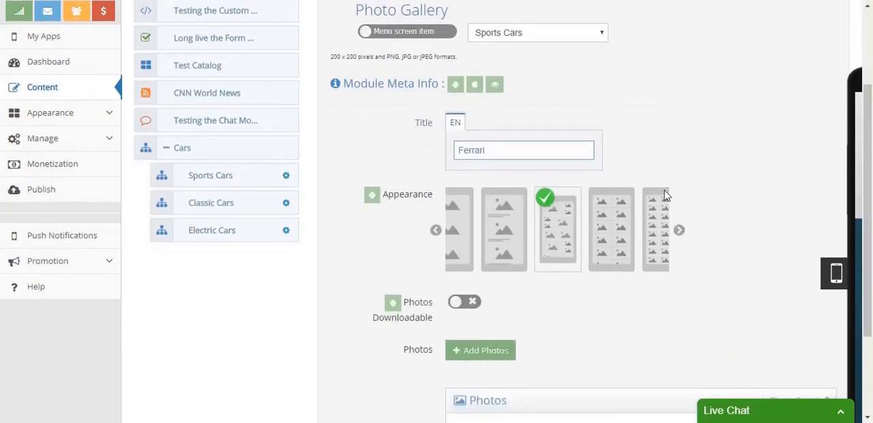
{"action": "scroll", "coordinate": [700, 198], "scroll_direction": "up", "scroll_amount": 1}
{"action": "scroll", "coordinate": [701, 198], "scroll_direction": "down", "scroll_amount": 1}
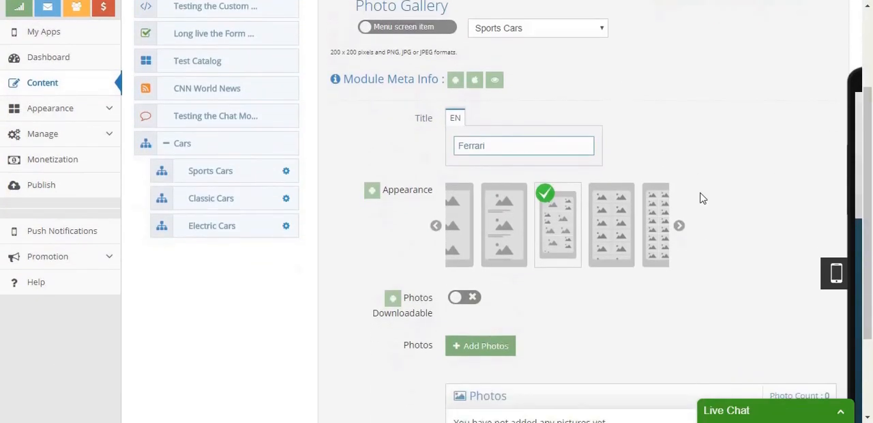
{"action": "scroll", "coordinate": [702, 195], "scroll_direction": "up", "scroll_amount": 2}
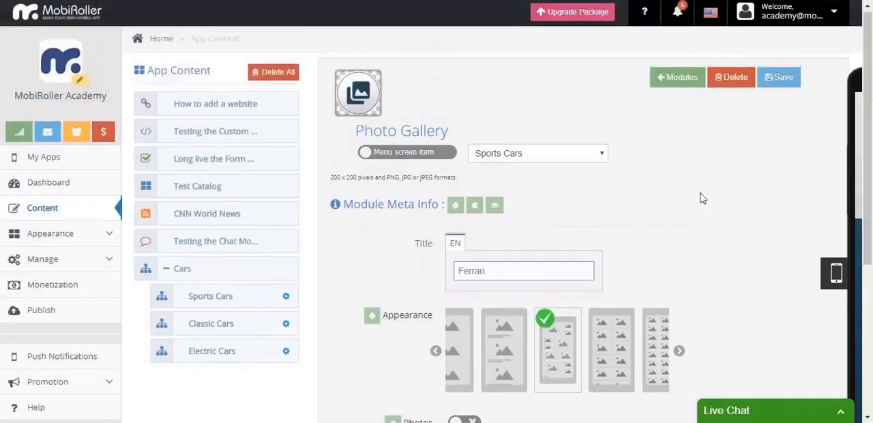
{"action": "scroll", "coordinate": [620, 200], "scroll_direction": "down", "scroll_amount": 3}
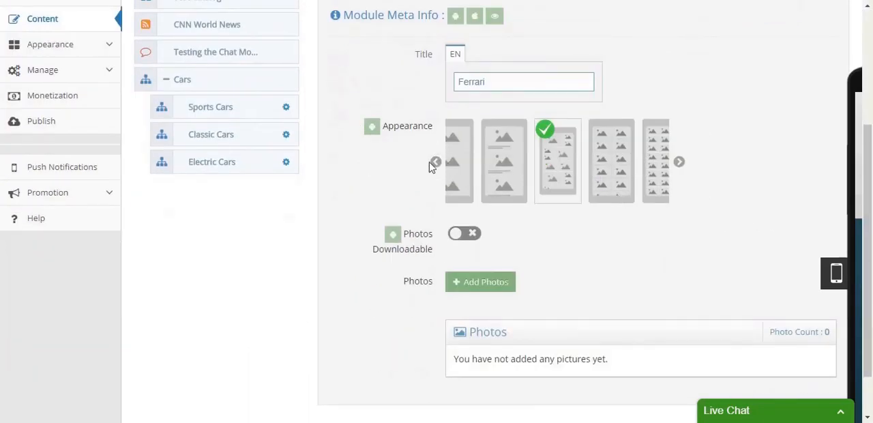
{"action": "scroll", "coordinate": [653, 184], "scroll_direction": "up", "scroll_amount": 2}
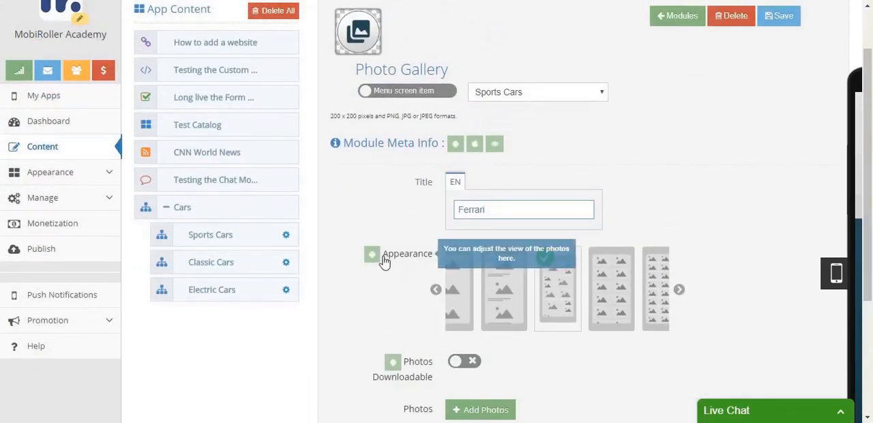
{"action": "left_click", "coordinate": [681, 292]}
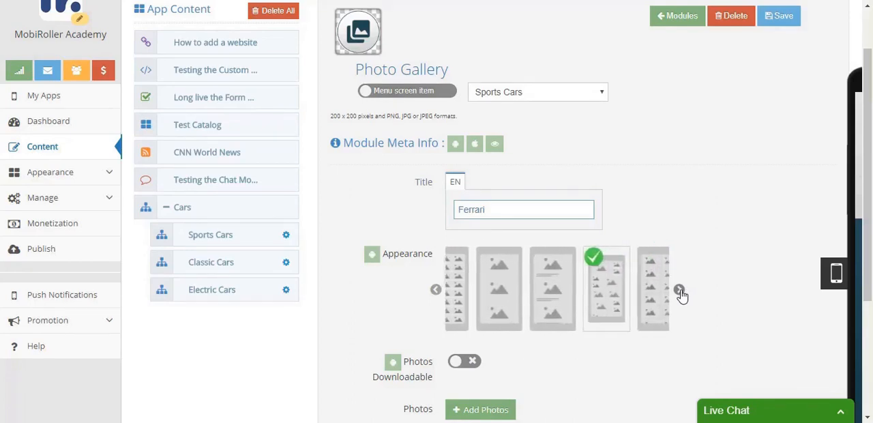
{"action": "scroll", "coordinate": [680, 294], "scroll_direction": "down", "scroll_amount": 3}
{"action": "mouse_move", "coordinate": [416, 194]}
{"action": "scroll", "coordinate": [403, 260], "scroll_direction": "up", "scroll_amount": 2}
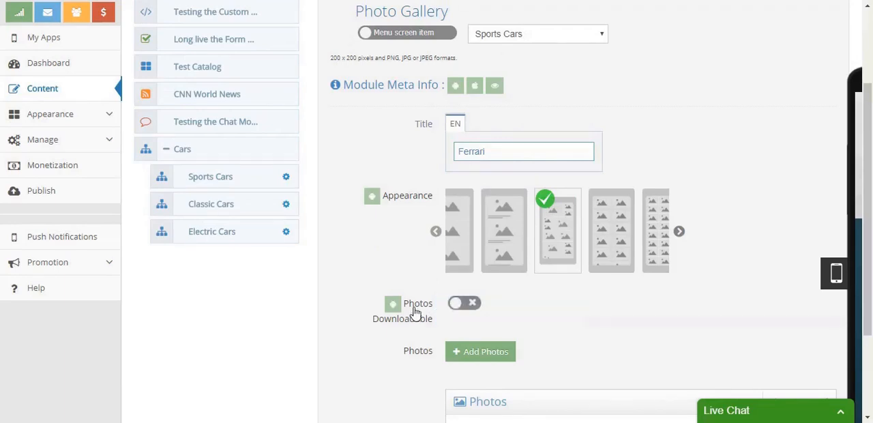
{"action": "scroll", "coordinate": [474, 297], "scroll_direction": "down", "scroll_amount": 1}
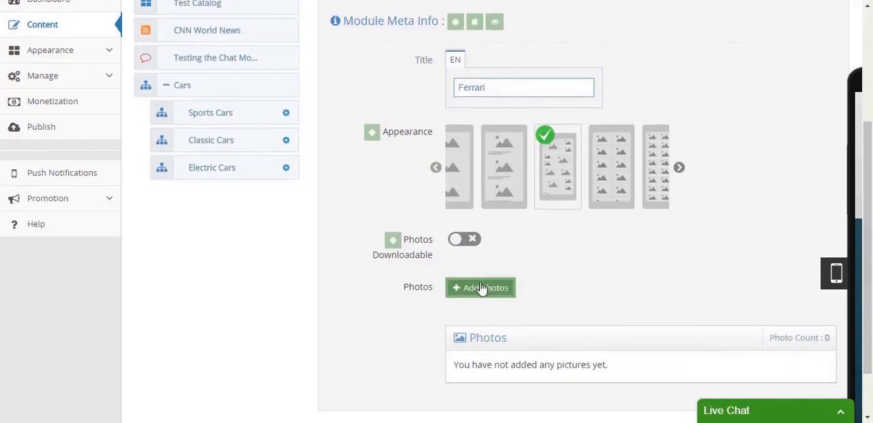
{"action": "scroll", "coordinate": [481, 288], "scroll_direction": "down", "scroll_amount": 1}
{"action": "scroll", "coordinate": [481, 289], "scroll_direction": "up", "scroll_amount": 4}
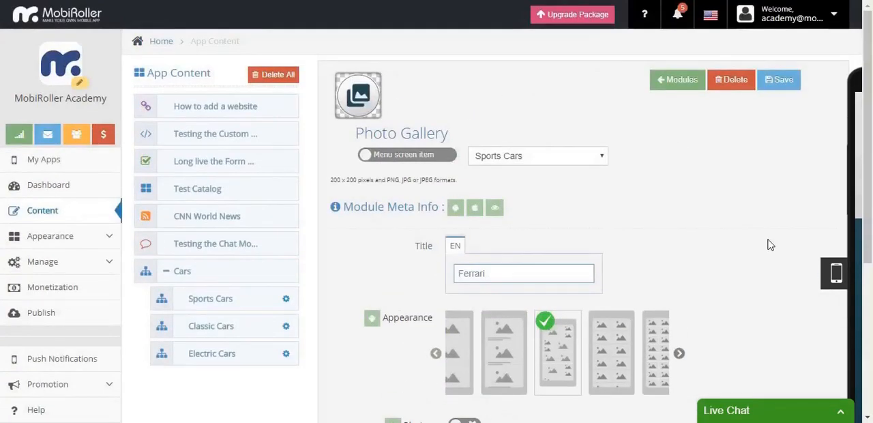
- Save the Ferrari photo gallery screen and return to the module list
{"action": "left_click", "coordinate": [770, 81]}
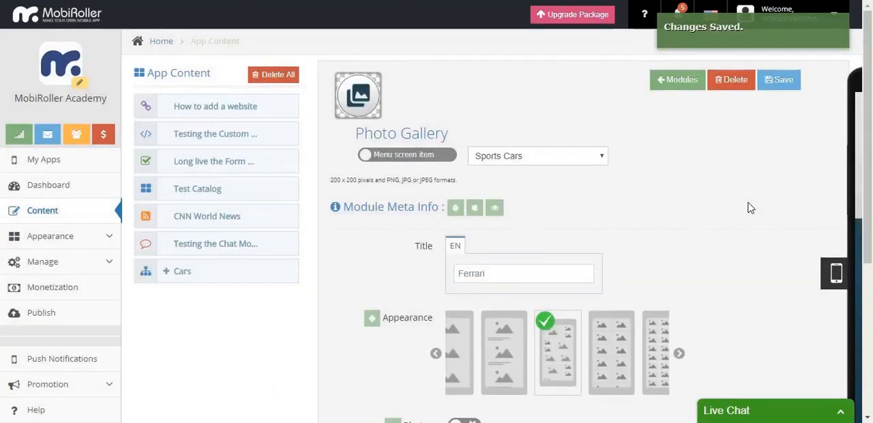
{"action": "scroll", "coordinate": [748, 208], "scroll_direction": "down", "scroll_amount": 3}
{"action": "scroll", "coordinate": [747, 207], "scroll_direction": "up", "scroll_amount": 3}
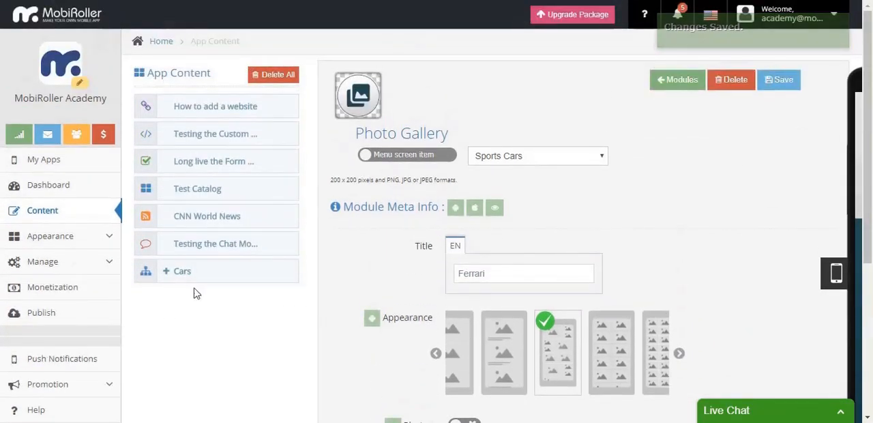
{"action": "left_click", "coordinate": [684, 82]}
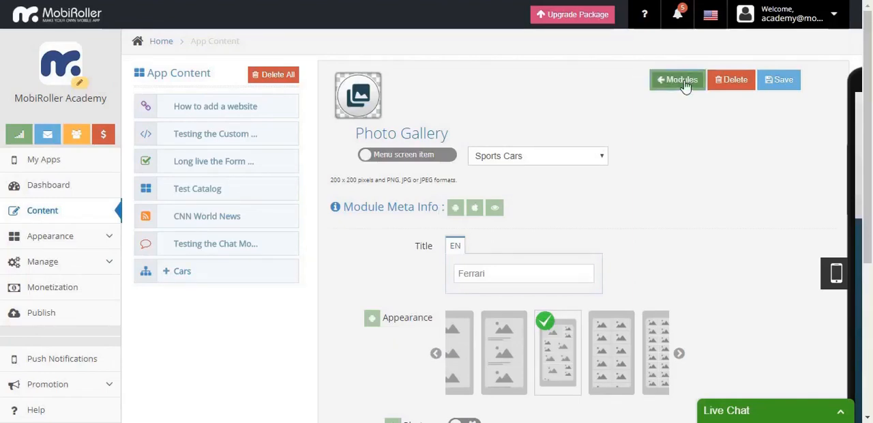
- Expand Cars and its Sports Cars submenu in the app content to check where the Ferrari gallery is nested
{"action": "left_click", "coordinate": [166, 272]}
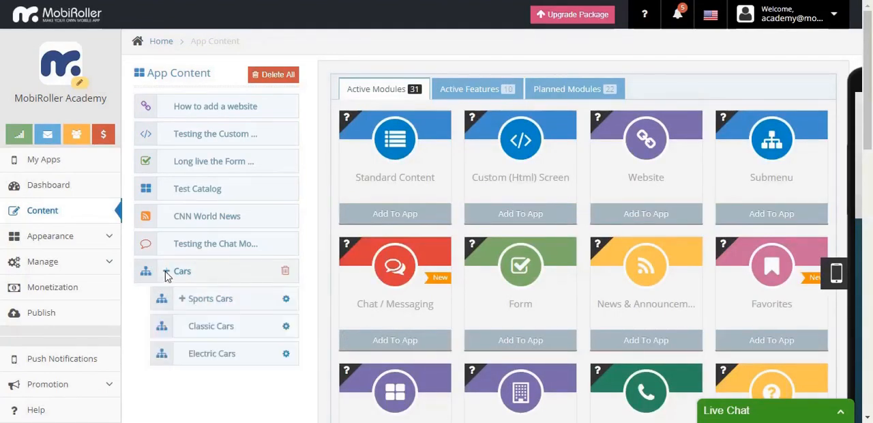
{"action": "scroll", "coordinate": [166, 276], "scroll_direction": "down", "scroll_amount": 3}
{"action": "left_click", "coordinate": [183, 172]}
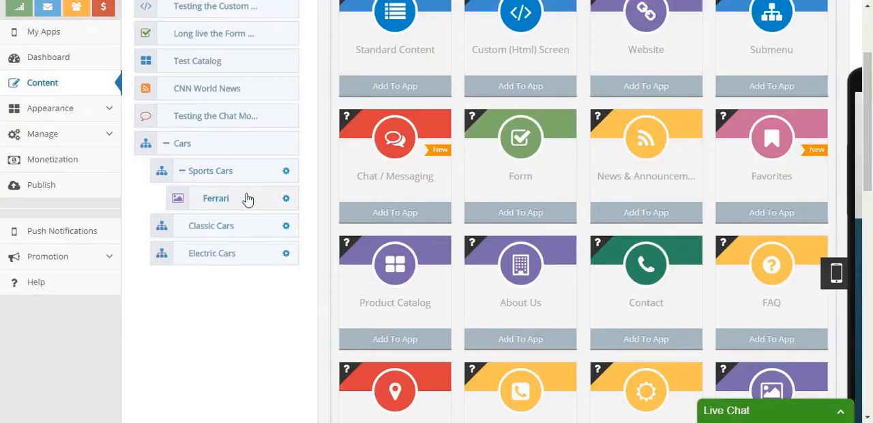
{"action": "scroll", "coordinate": [244, 197], "scroll_direction": "up", "scroll_amount": 2}
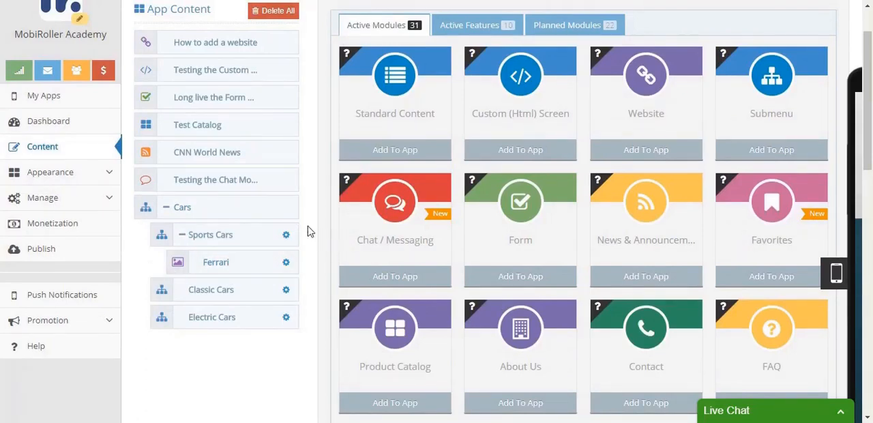
{"action": "scroll", "coordinate": [308, 227], "scroll_direction": "up", "scroll_amount": 2}
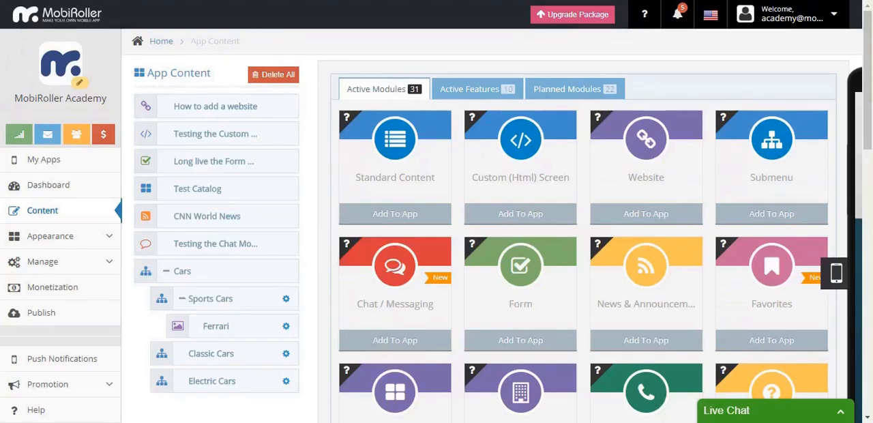
{"action": "scroll", "coordinate": [308, 232], "scroll_direction": "down", "scroll_amount": 2}
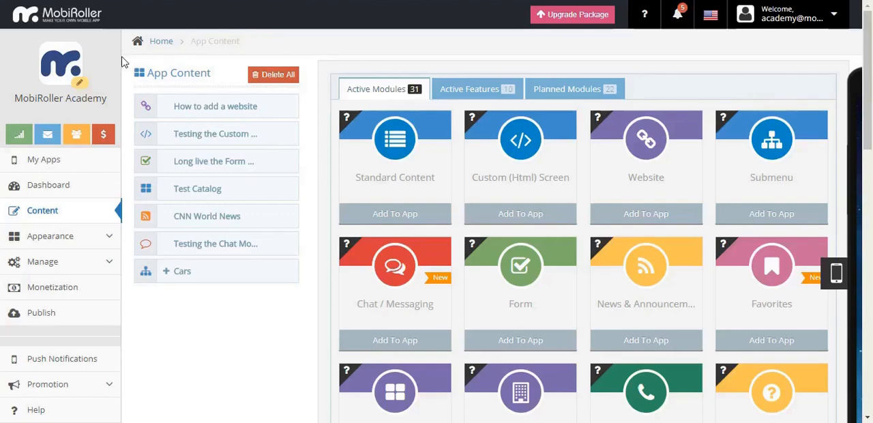
- Open the "How to add a website" screen and review its title, link and display options
{"action": "left_click", "coordinate": [178, 109]}
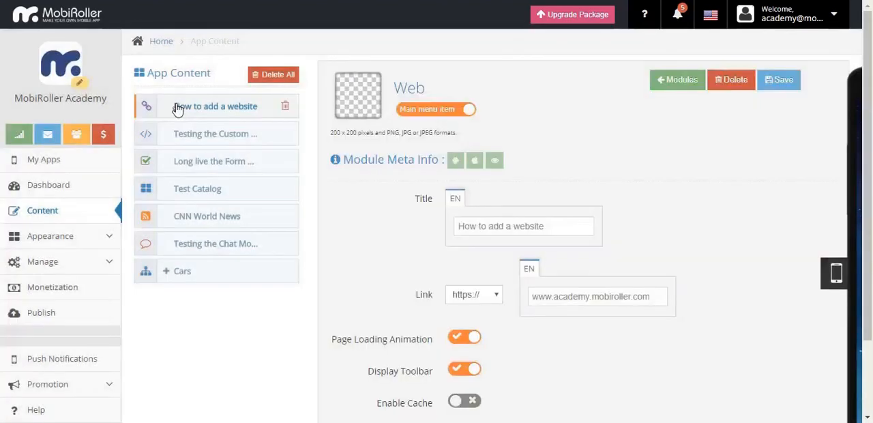
{"action": "scroll", "coordinate": [806, 218], "scroll_direction": "down", "scroll_amount": 2}
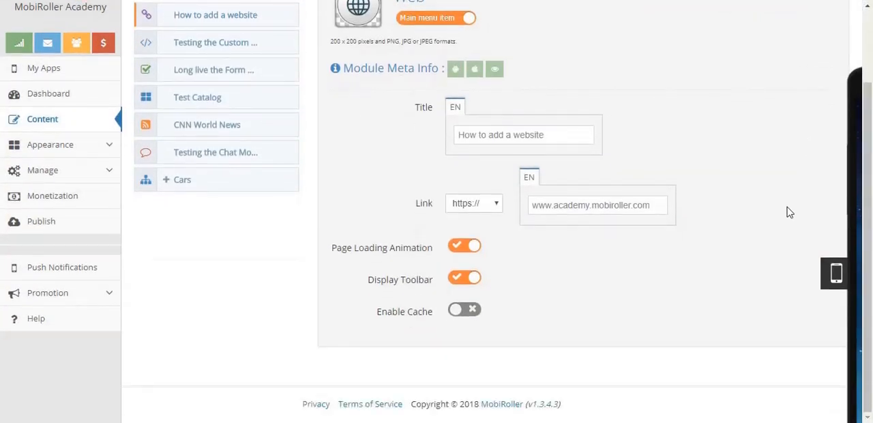
{"action": "scroll", "coordinate": [790, 212], "scroll_direction": "up", "scroll_amount": 2}
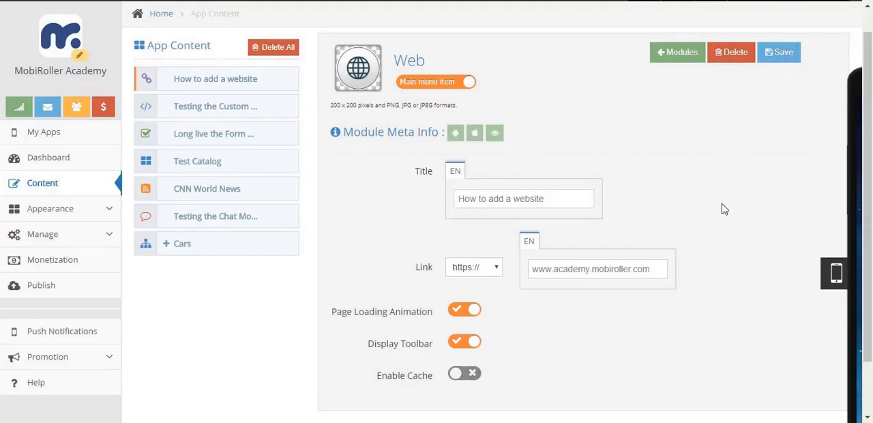
- Open the "Testing the Custom Screen!!!" screen and review its title and formatted HTML content
{"action": "left_click", "coordinate": [187, 109]}
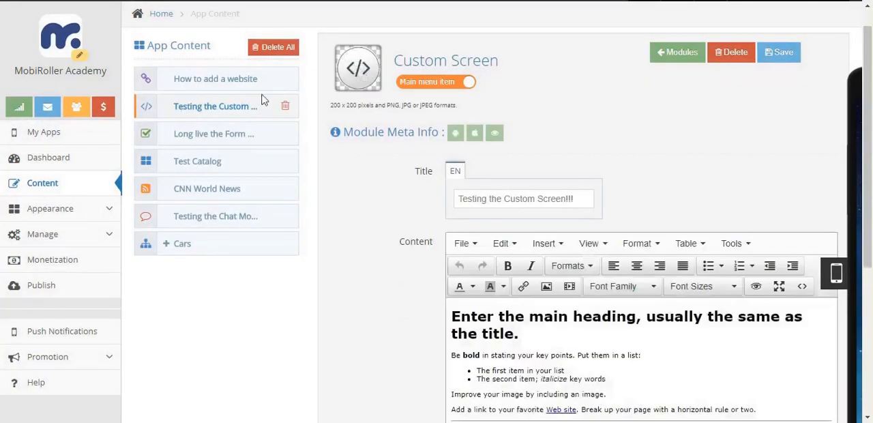
{"action": "scroll", "coordinate": [318, 195], "scroll_direction": "down", "scroll_amount": 1}
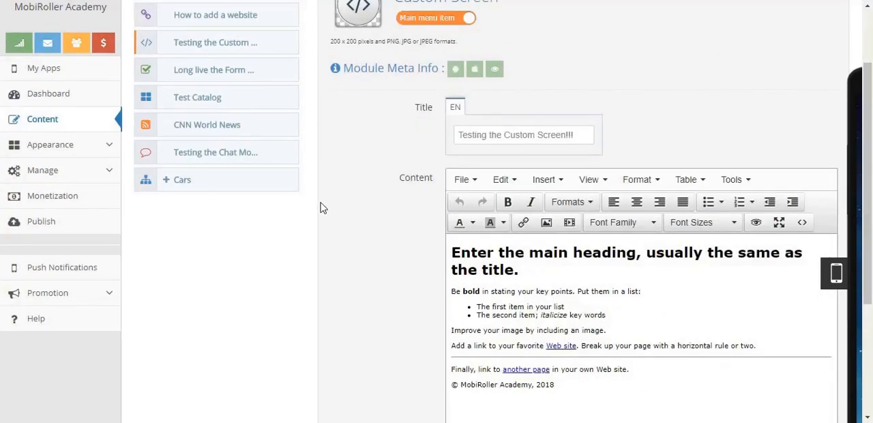
{"action": "scroll", "coordinate": [321, 205], "scroll_direction": "down", "scroll_amount": 1}
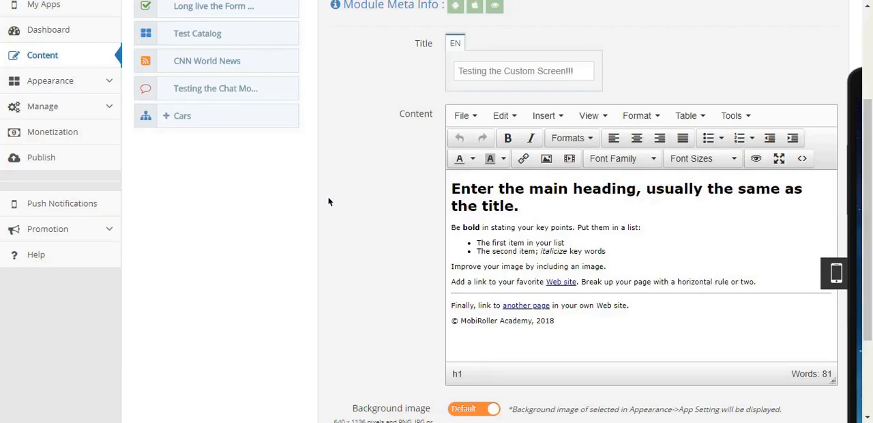
{"action": "scroll", "coordinate": [328, 201], "scroll_direction": "up", "scroll_amount": 2}
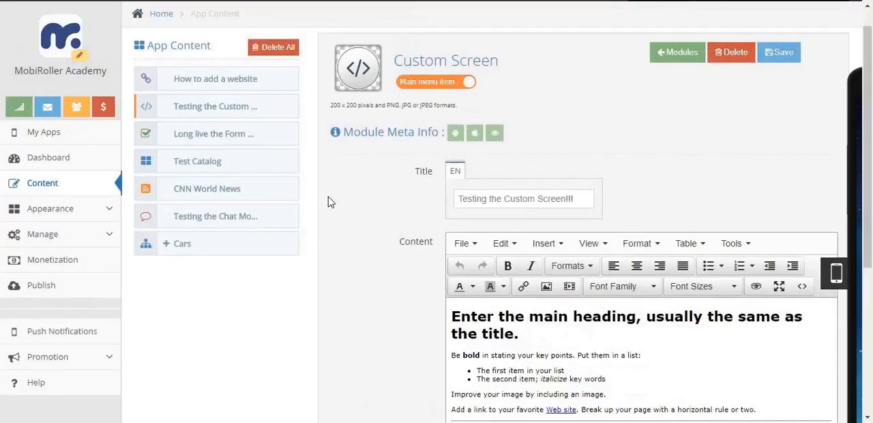
- Open the "Long live the Form Module!!!" screen and review its text, email settings, images and form items
{"action": "left_click", "coordinate": [255, 136]}
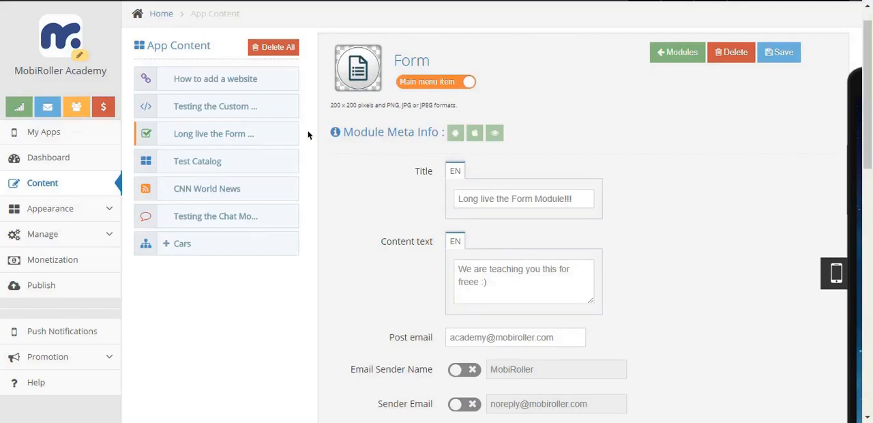
{"action": "scroll", "coordinate": [664, 159], "scroll_direction": "down", "scroll_amount": 1}
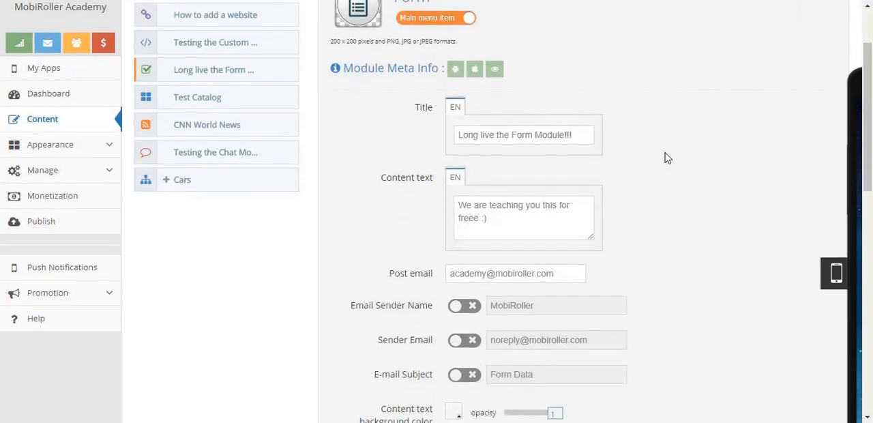
{"action": "scroll", "coordinate": [668, 158], "scroll_direction": "down", "scroll_amount": 2}
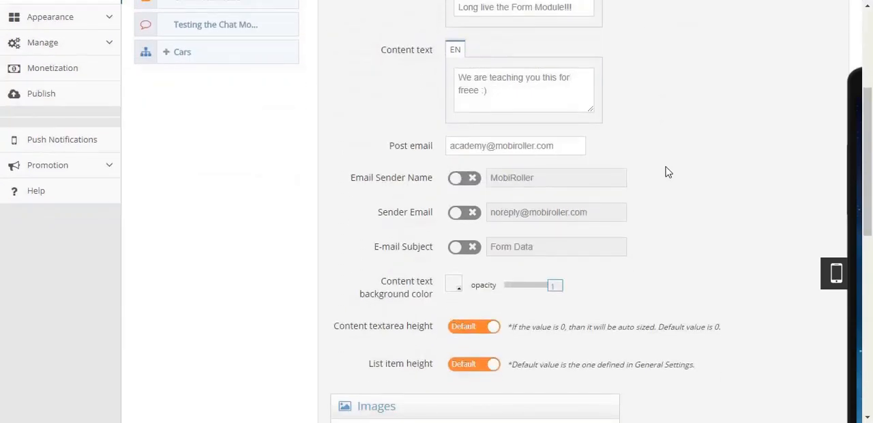
{"action": "scroll", "coordinate": [667, 173], "scroll_direction": "down", "scroll_amount": 5}
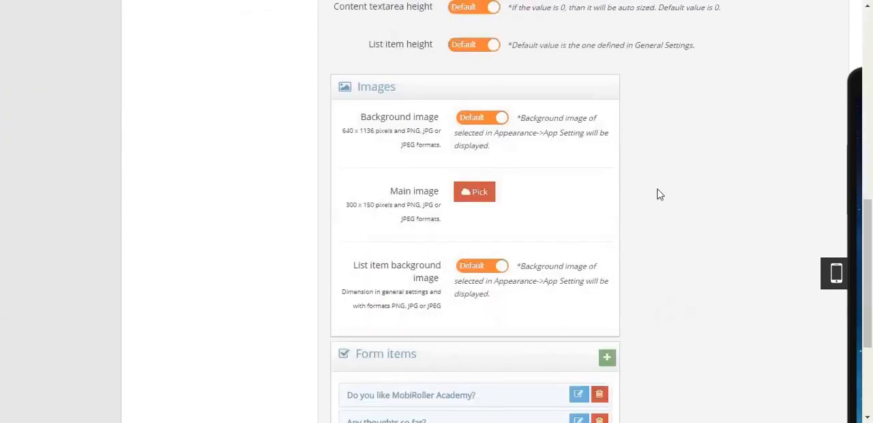
{"action": "scroll", "coordinate": [660, 195], "scroll_direction": "down", "scroll_amount": 2}
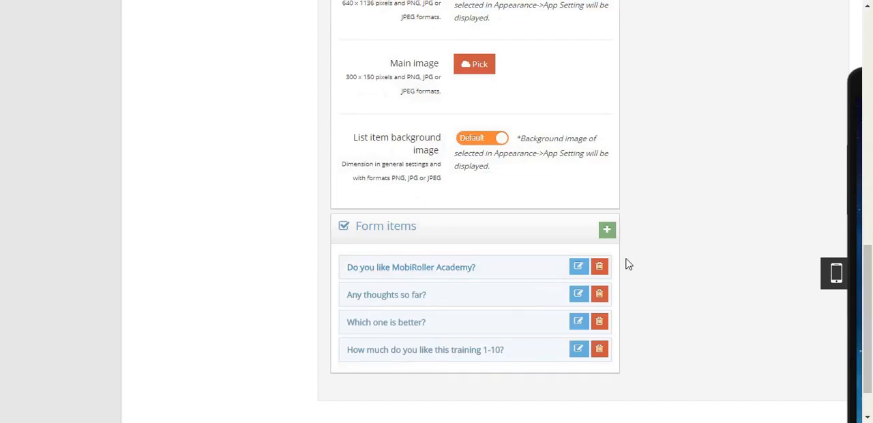
{"action": "scroll", "coordinate": [661, 249], "scroll_direction": "up", "scroll_amount": 10}
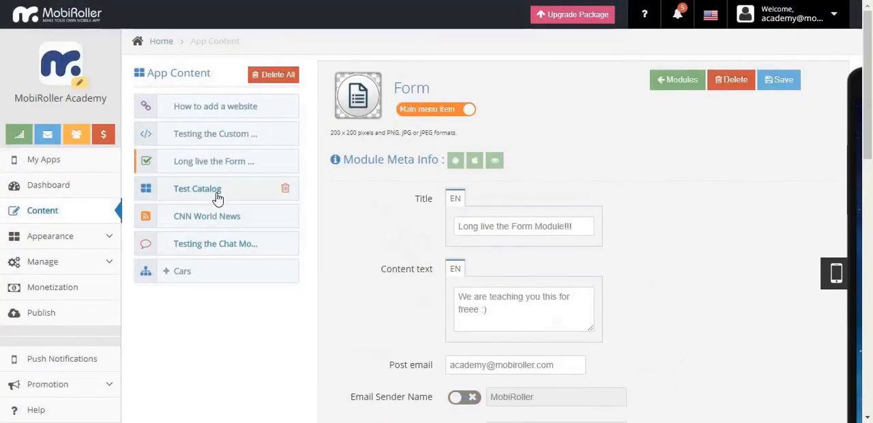
- Open the Test Catalog screen and review its options, categories and products
{"action": "left_click", "coordinate": [231, 194]}
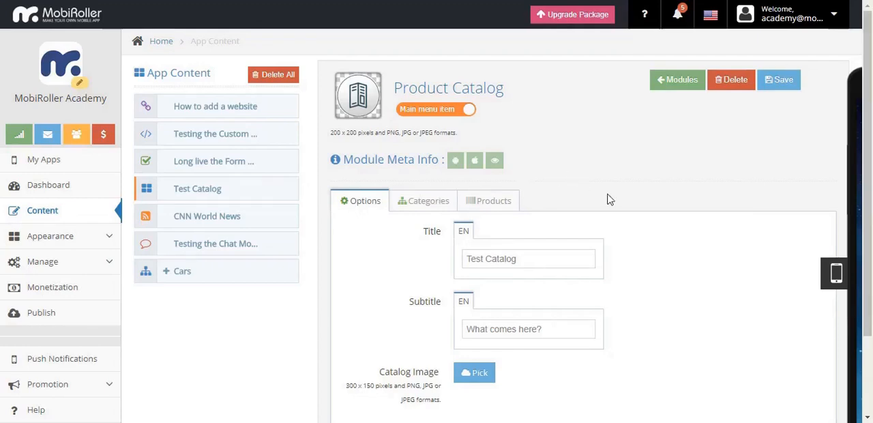
{"action": "scroll", "coordinate": [615, 195], "scroll_direction": "down", "scroll_amount": 2}
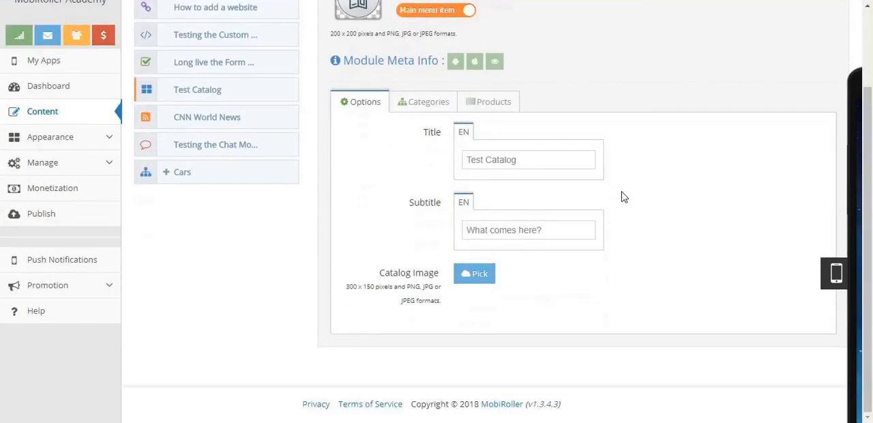
{"action": "scroll", "coordinate": [624, 197], "scroll_direction": "up", "scroll_amount": 2}
{"action": "scroll", "coordinate": [632, 200], "scroll_direction": "down", "scroll_amount": 1}
{"action": "left_click", "coordinate": [427, 139]}
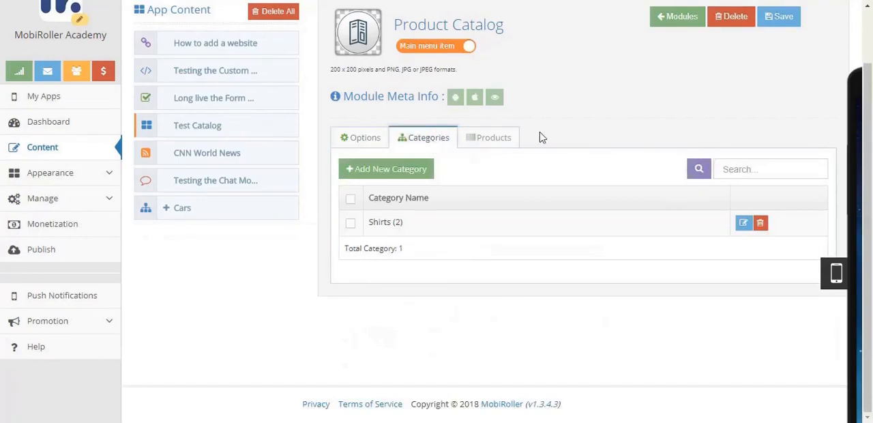
{"action": "left_click", "coordinate": [478, 138]}
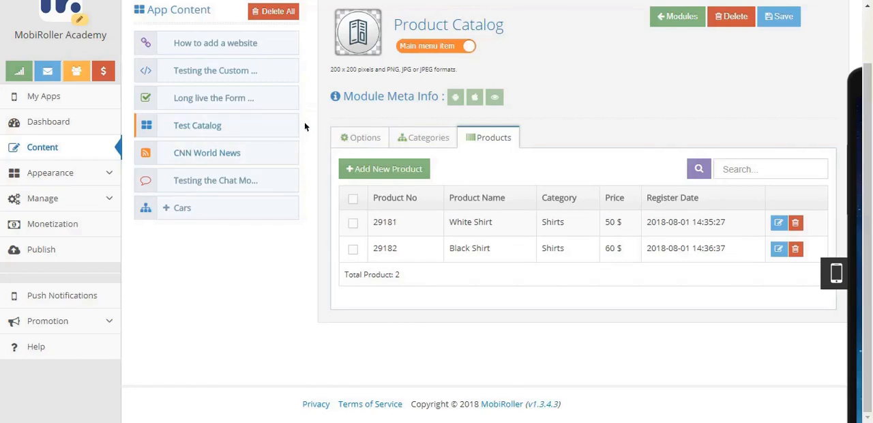
- Review the CNN World News screen's title, RSS link, appearance and images, and the title of the "Testing the Chat Module!!!" screen
{"action": "left_click", "coordinate": [245, 156]}
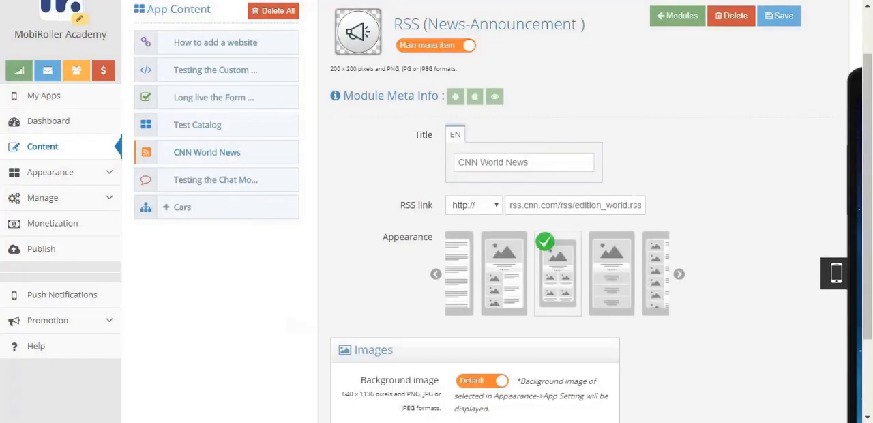
{"action": "scroll", "coordinate": [710, 205], "scroll_direction": "down", "scroll_amount": 1}
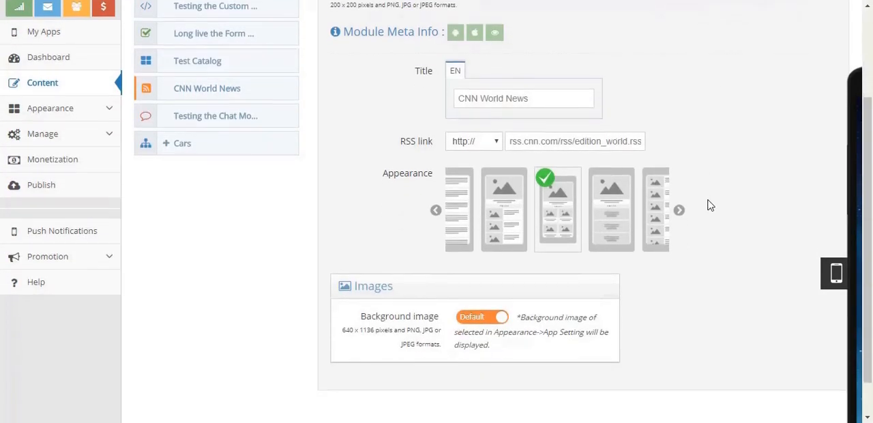
{"action": "mouse_move", "coordinate": [396, 181]}
{"action": "scroll", "coordinate": [715, 215], "scroll_direction": "up", "scroll_amount": 2}
{"action": "scroll", "coordinate": [720, 217], "scroll_direction": "down", "scroll_amount": 2}
{"action": "scroll", "coordinate": [720, 216], "scroll_direction": "up", "scroll_amount": 1}
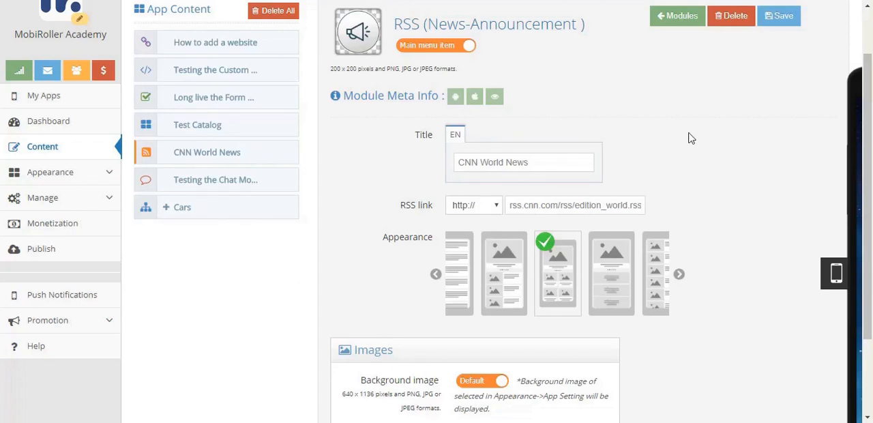
{"action": "left_click", "coordinate": [192, 183]}
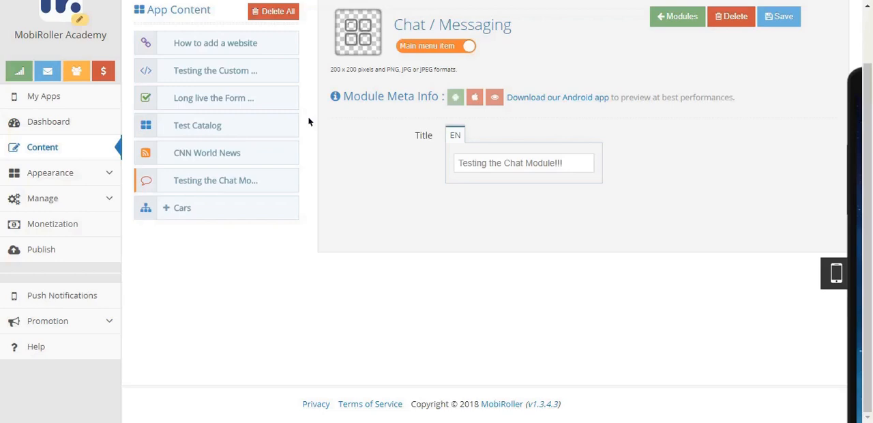
- Open the Cars submenu screen and expand Cars and Sports Cars to review the nested screens
{"action": "left_click", "coordinate": [221, 212]}
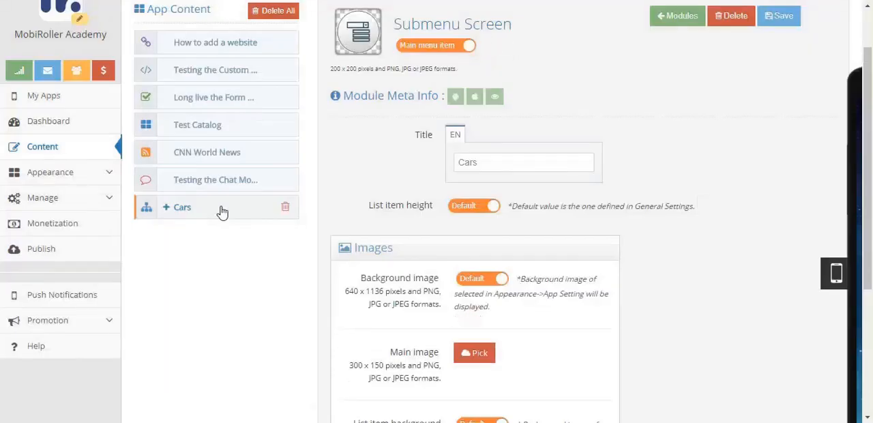
{"action": "left_click", "coordinate": [167, 209]}
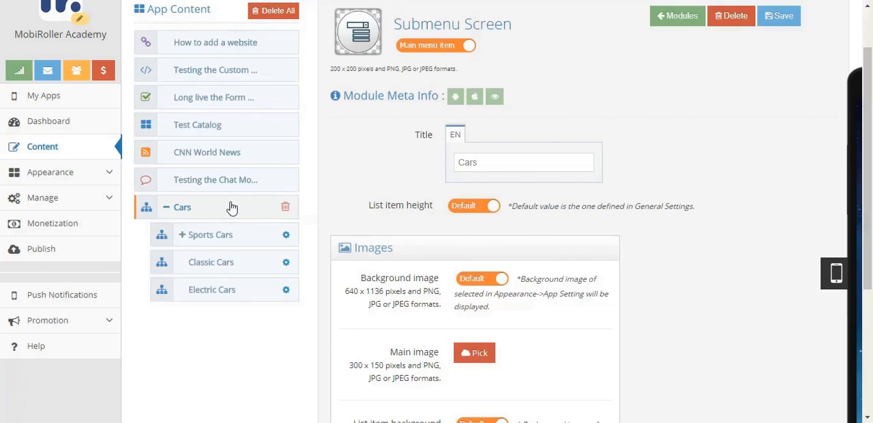
{"action": "left_click", "coordinate": [682, 15]}
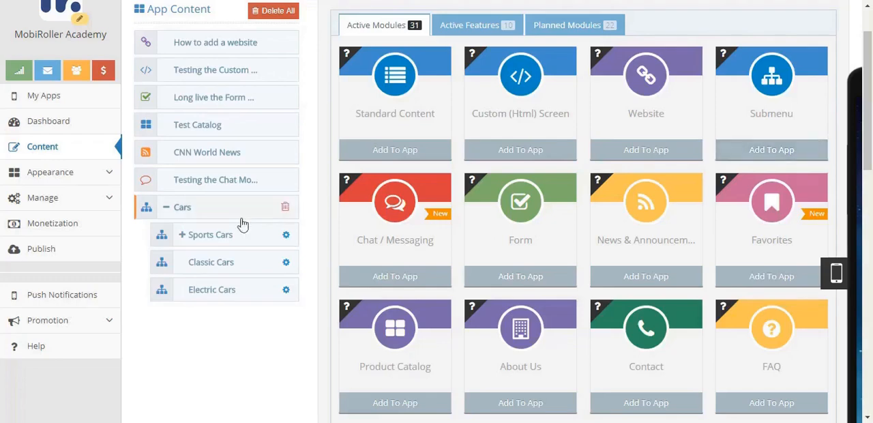
{"action": "left_click", "coordinate": [204, 210]}
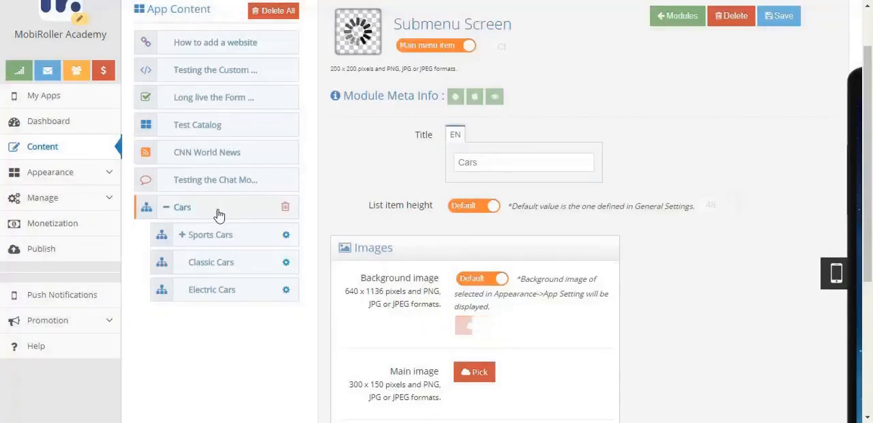
{"action": "left_click", "coordinate": [184, 237]}
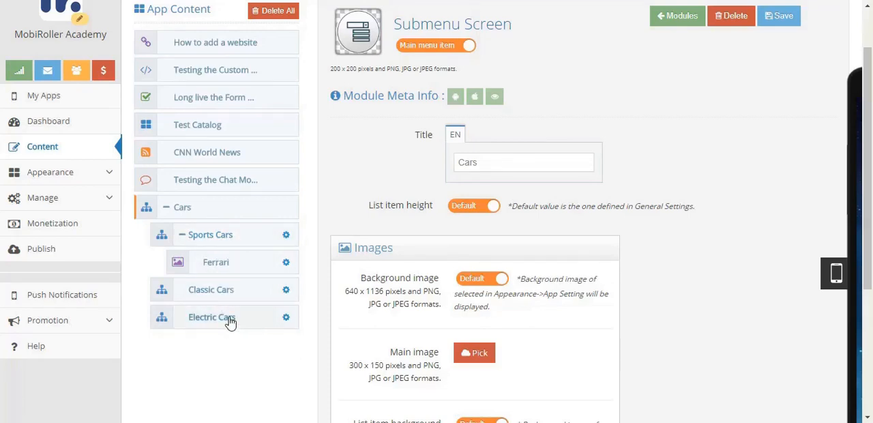
- Review the Sports Cars submenu screen and its Ferrari photo gallery, including the gallery's parent menu choices
{"action": "left_click", "coordinate": [240, 235]}
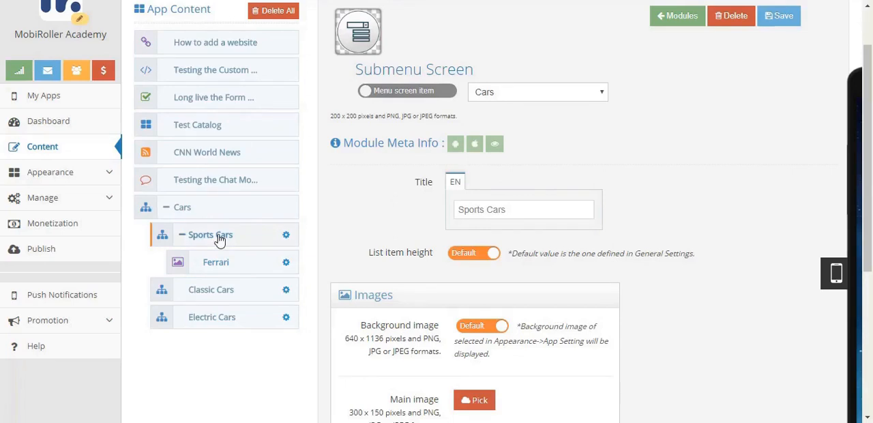
{"action": "left_click", "coordinate": [246, 260]}
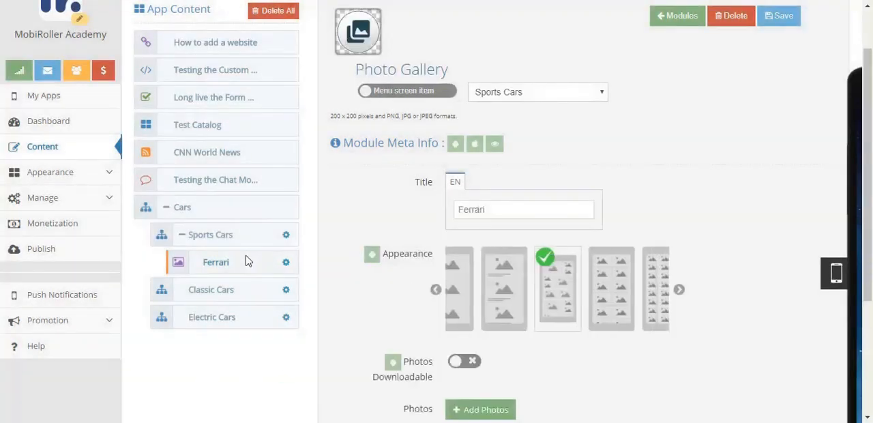
{"action": "left_click", "coordinate": [560, 95]}
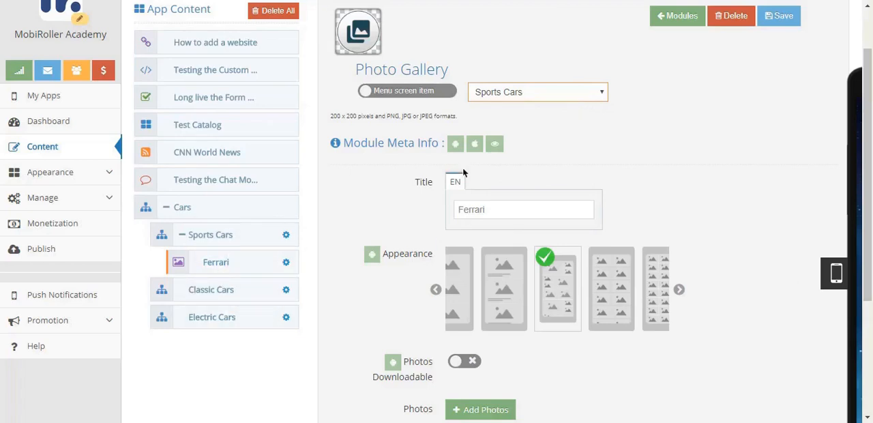
{"action": "key", "text": "Down"}
{"action": "left_click", "coordinate": [579, 95]}
{"action": "left_click", "coordinate": [565, 105]}
- Return to the module list and examine all the active modules that can be added to the app
{"action": "scroll", "coordinate": [672, 94], "scroll_direction": "up", "scroll_amount": 1}
{"action": "left_click", "coordinate": [674, 78]}
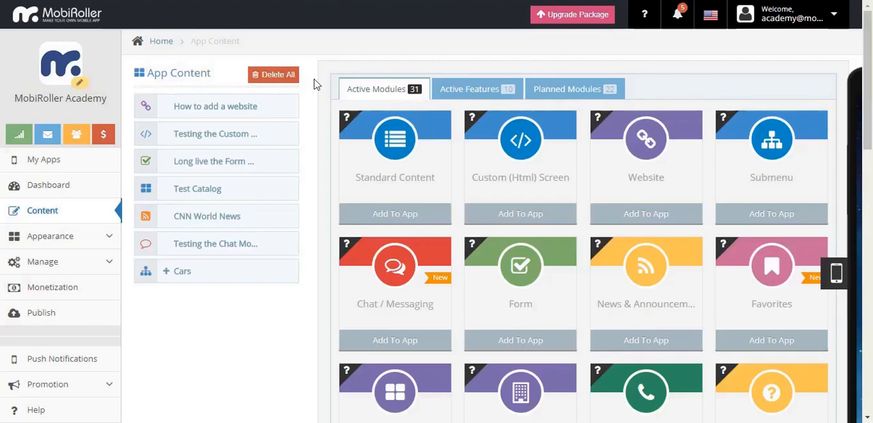
{"action": "scroll", "coordinate": [318, 84], "scroll_direction": "down", "scroll_amount": 1}
{"action": "scroll", "coordinate": [319, 83], "scroll_direction": "up", "scroll_amount": 1}
{"action": "scroll", "coordinate": [312, 60], "scroll_direction": "down", "scroll_amount": 4}
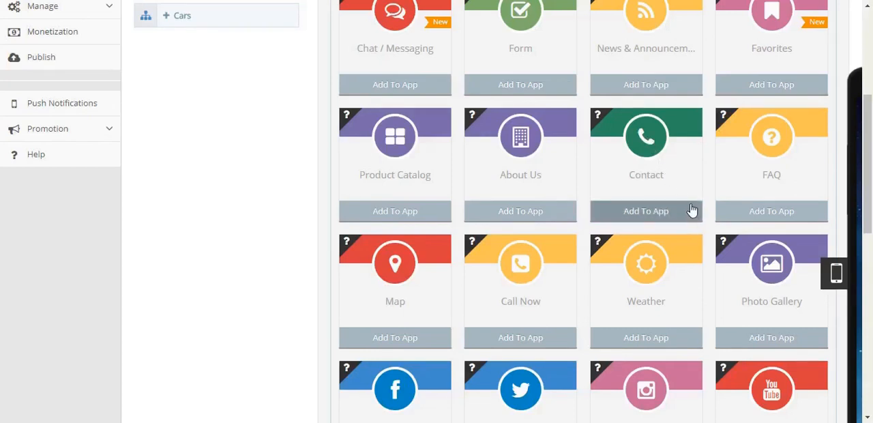
{"action": "mouse_move", "coordinate": [724, 117]}
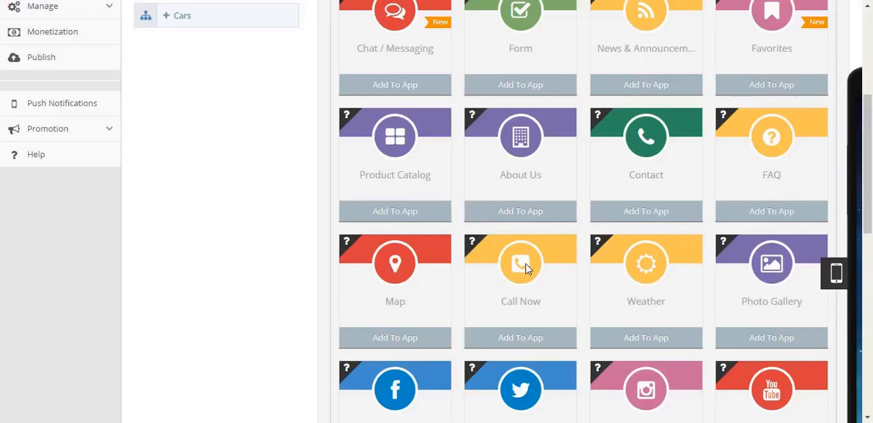
{"action": "mouse_move", "coordinate": [613, 240]}
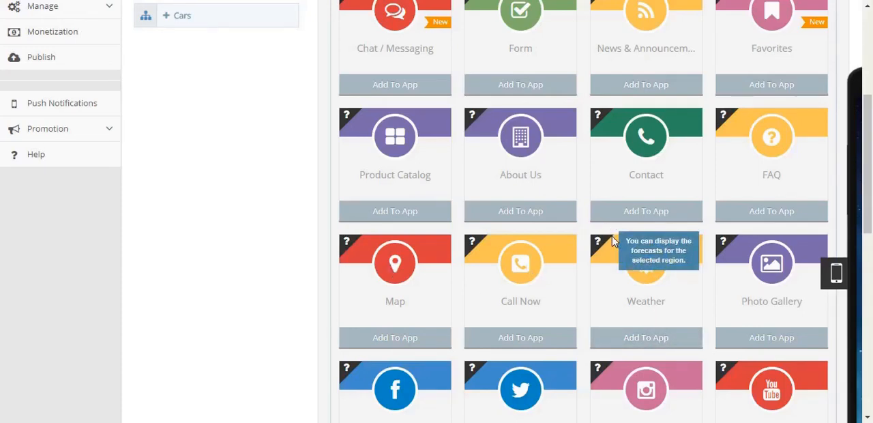
{"action": "scroll", "coordinate": [674, 239], "scroll_direction": "down", "scroll_amount": 3}
{"action": "scroll", "coordinate": [232, 208], "scroll_direction": "down", "scroll_amount": 1}
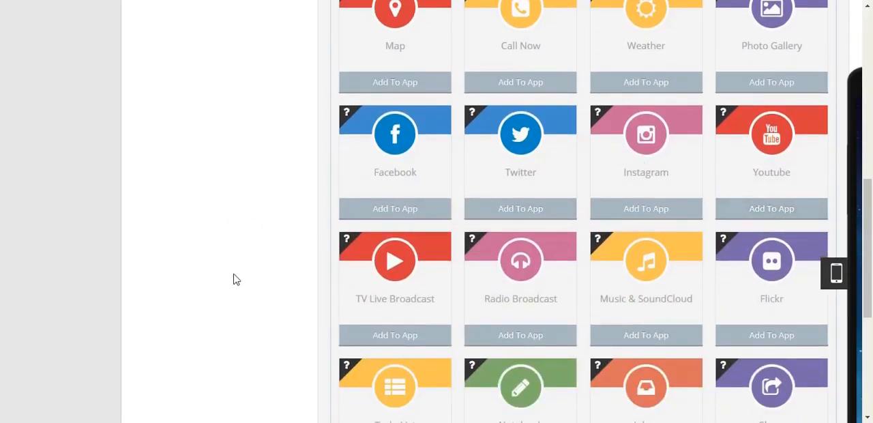
{"action": "scroll", "coordinate": [296, 230], "scroll_direction": "down", "scroll_amount": 3}
{"action": "scroll", "coordinate": [300, 228], "scroll_direction": "down", "scroll_amount": 2}
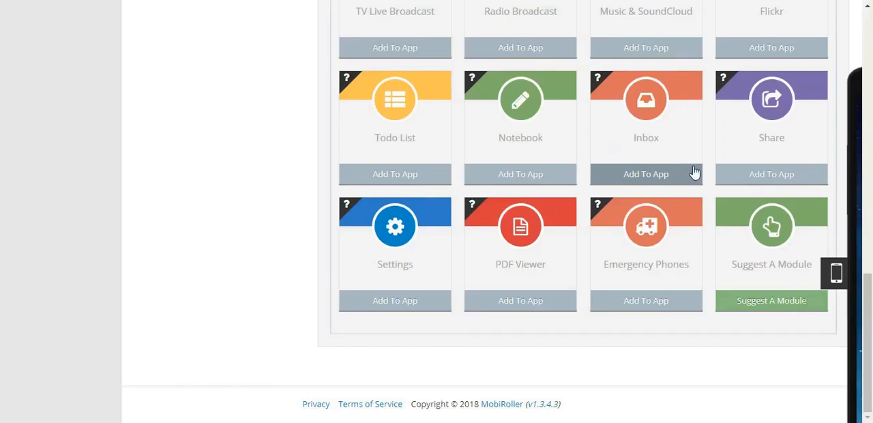
- Expand the Appearance section to show its settings pages
{"action": "scroll", "coordinate": [702, 169], "scroll_direction": "up", "scroll_amount": 12}
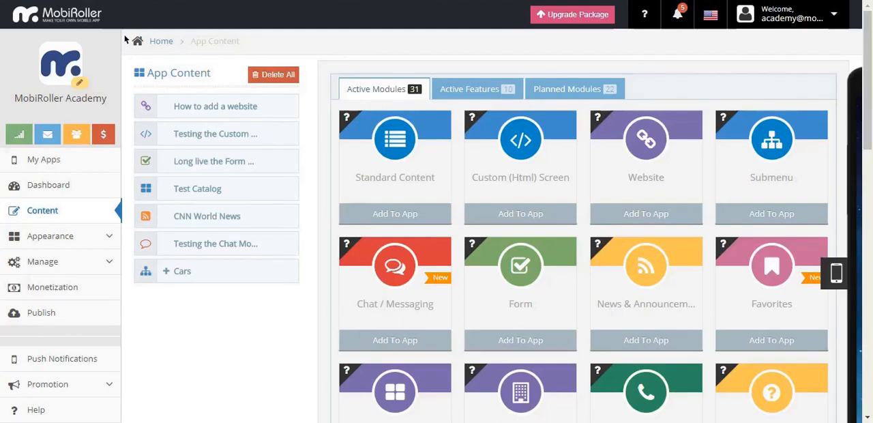
{"action": "left_click", "coordinate": [72, 240]}
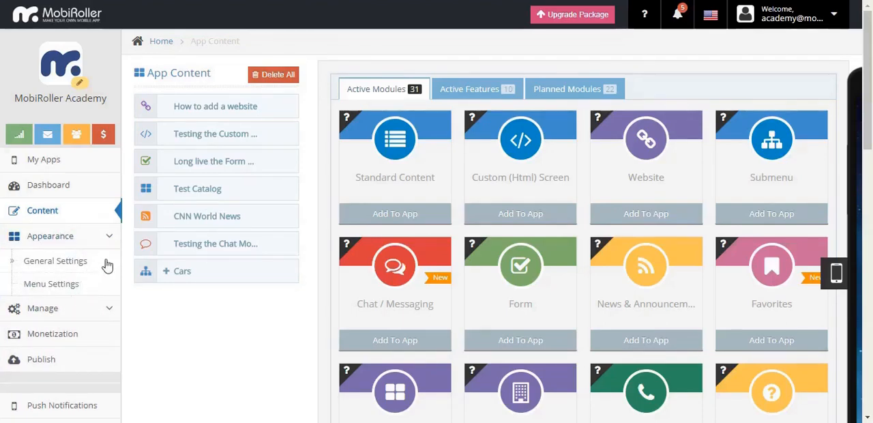